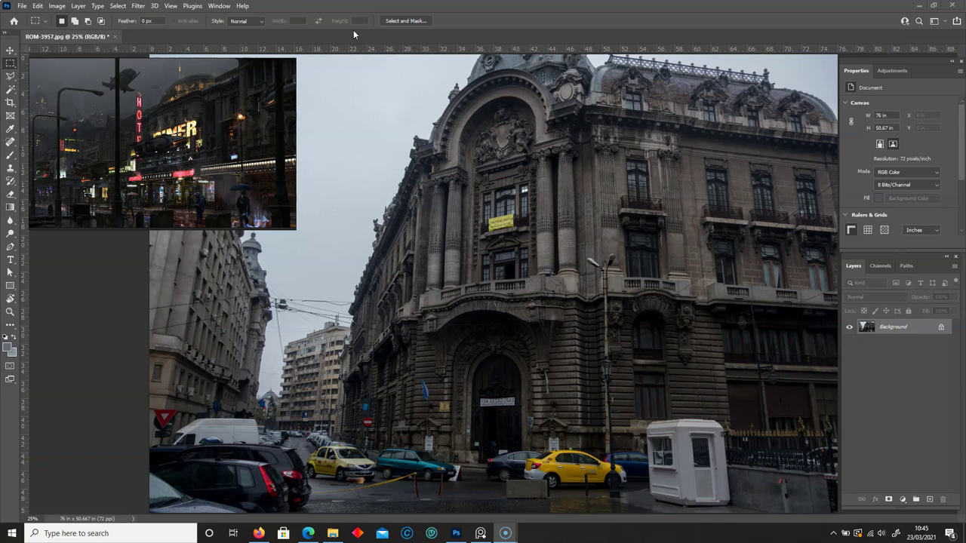
Step: Add a Brightness/Contrast layer with brightness -54, contrast -30 and 84% opacity
mouse_move(297, 231)
mouse_down()
mouse_move(285, 210)
mouse_move(229, 169)
mouse_move(196, 162)
mouse_up()
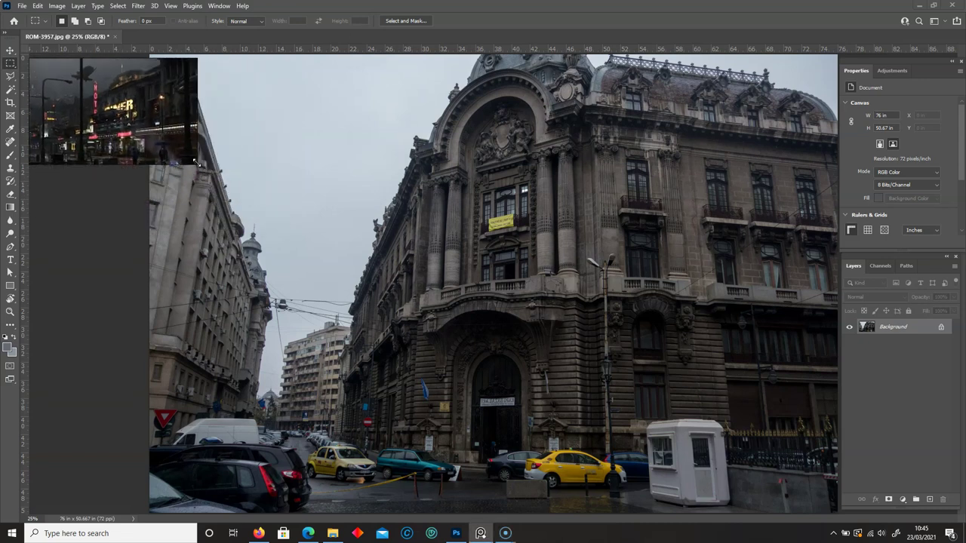
click(902, 500)
click(903, 352)
mouse_move(898, 132)
mouse_down()
mouse_move(837, 132)
mouse_move(880, 134)
mouse_up()
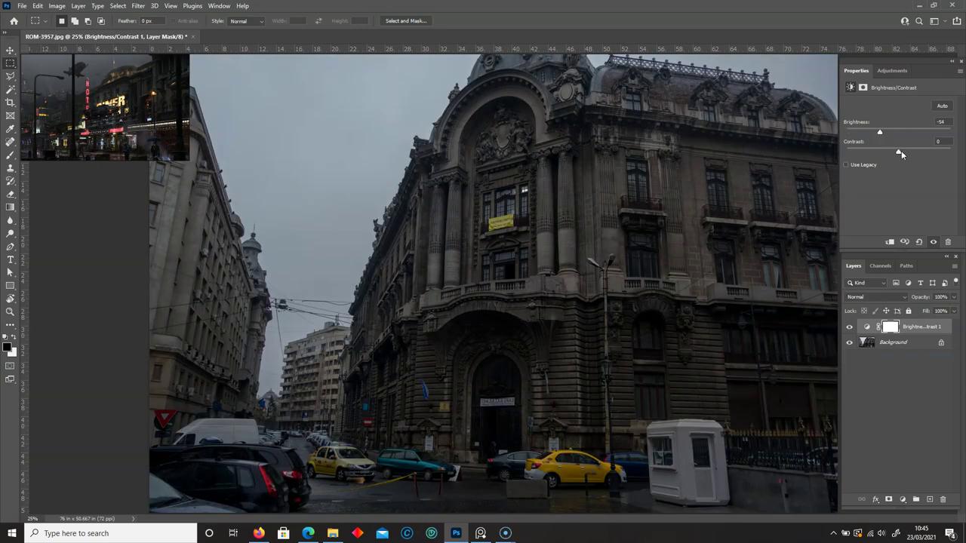
click(850, 328)
click(850, 328)
click(953, 297)
drag(955, 311, 946, 311)
Step: Add a Gradient Map with a dark grey-blue stop colour of 4f5458
click(903, 499)
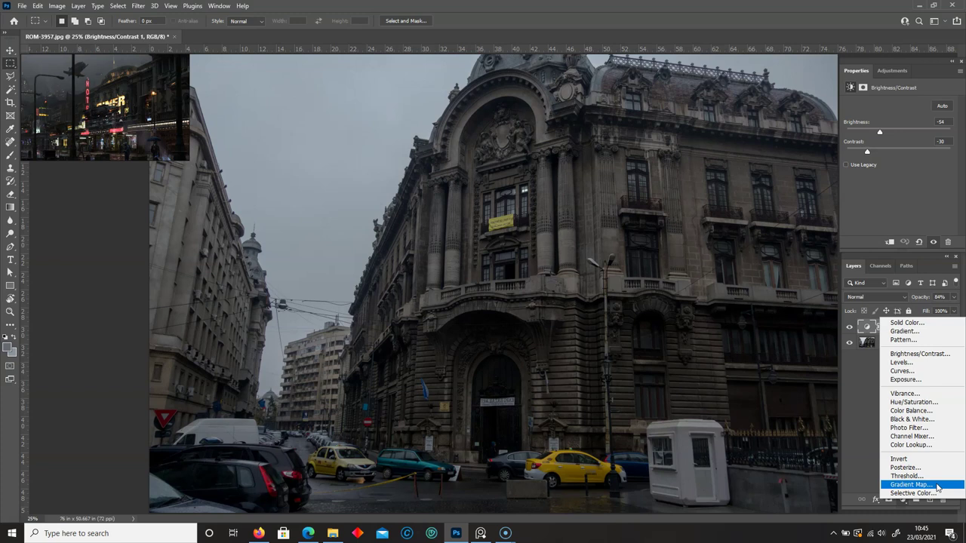
click(937, 486)
click(887, 107)
double_click(715, 256)
click(582, 307)
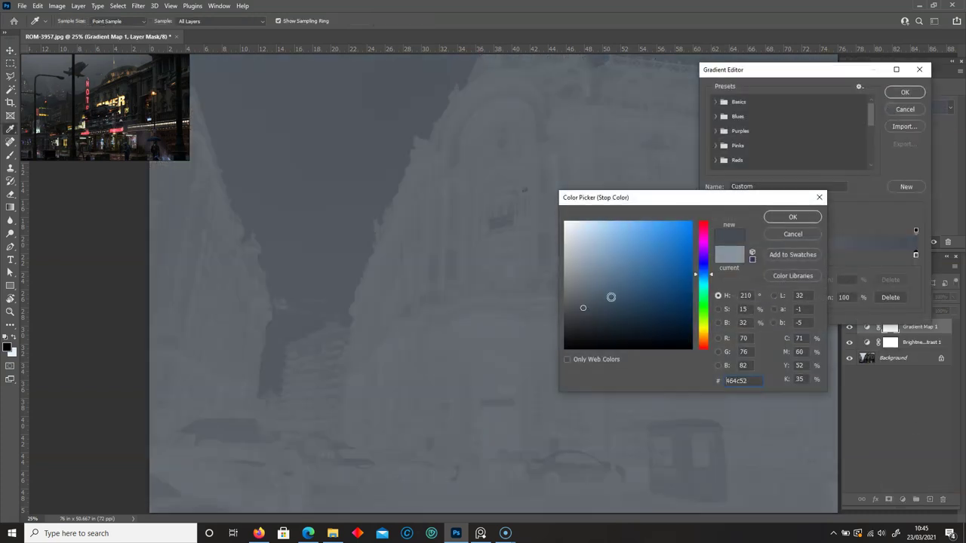
drag(580, 305, 576, 305)
key(Return)
Step: Blend the gradient map in Darker Color mode and compare it hidden and shown
click(903, 92)
click(875, 296)
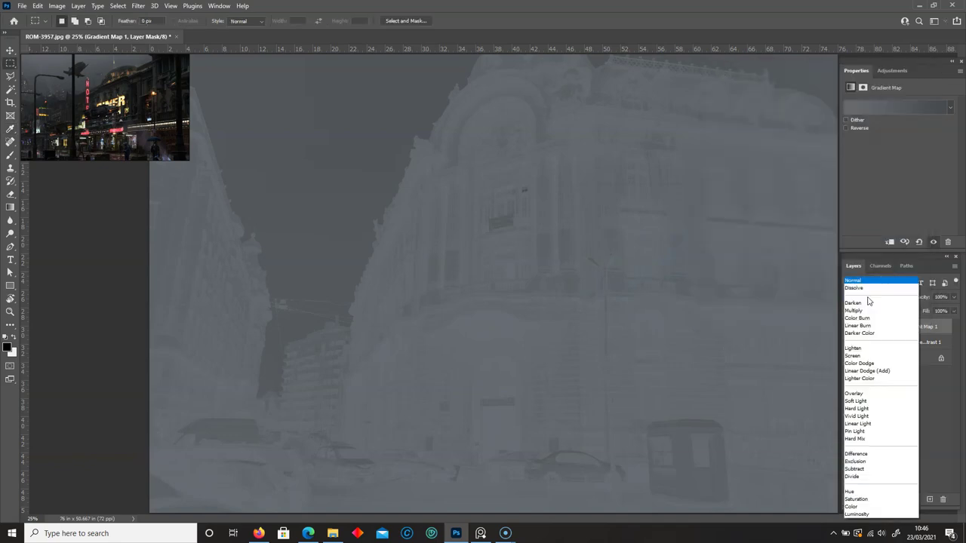
key(Down)
key(Down)
key(Down)
key(Down)
key(Down)
key(Down)
key(Down)
key(Down)
key(Down)
key(Down)
key(Up)
key(Up)
key(Up)
key(Up)
key(Up)
key(Up)
key(Up)
click(849, 326)
click(849, 326)
key(e)
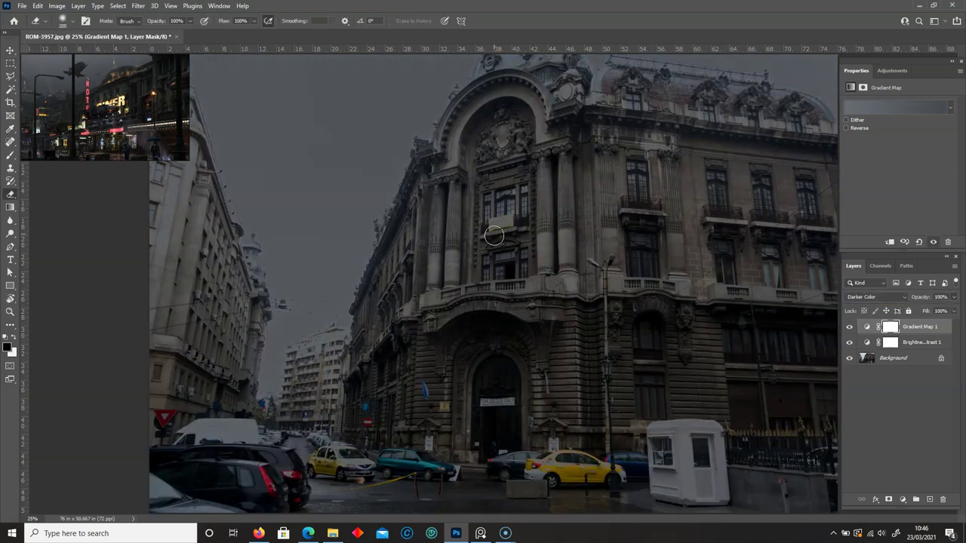
key(b)
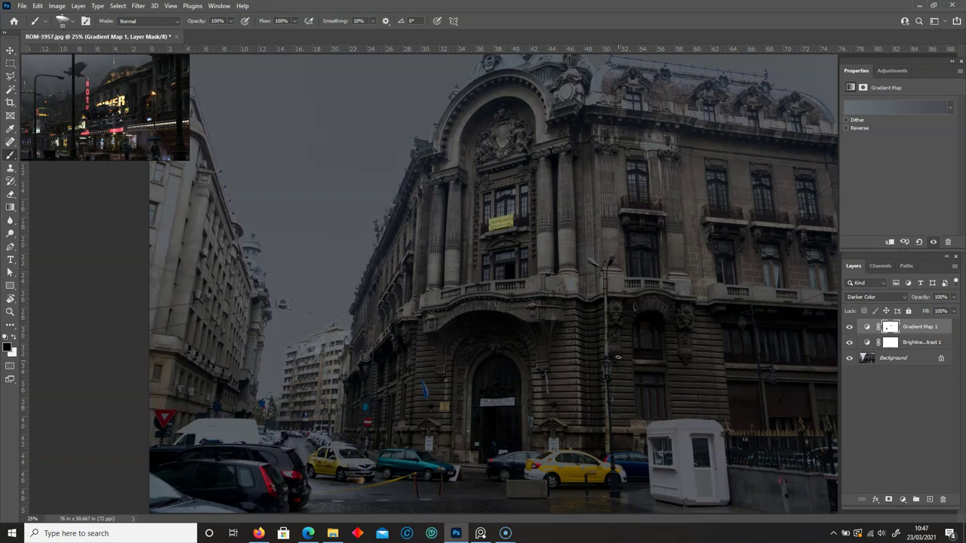
Step: Add Layer 1 and paint grey #666c72 haze with a huge soft brush
click(931, 501)
key(ctrl+minus)
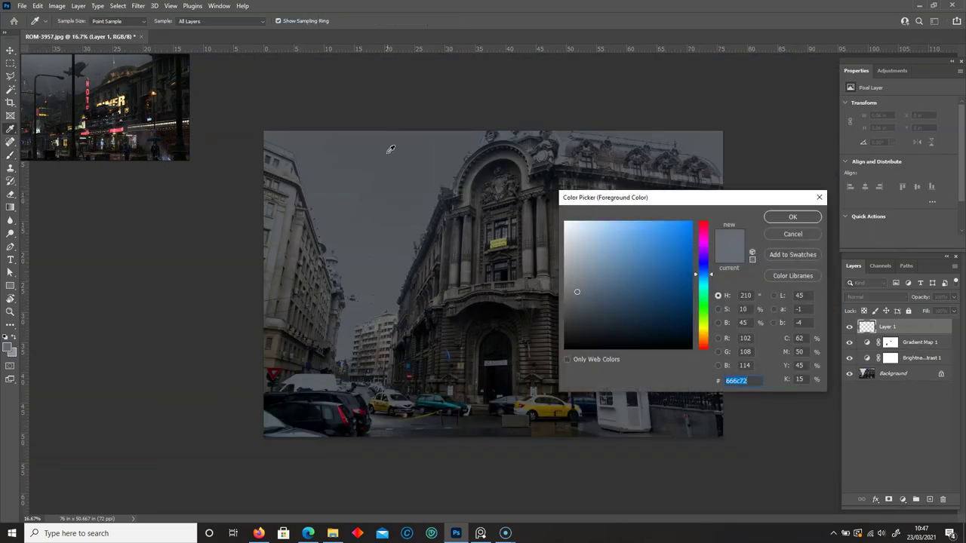
right_click(362, 205)
key(Escape)
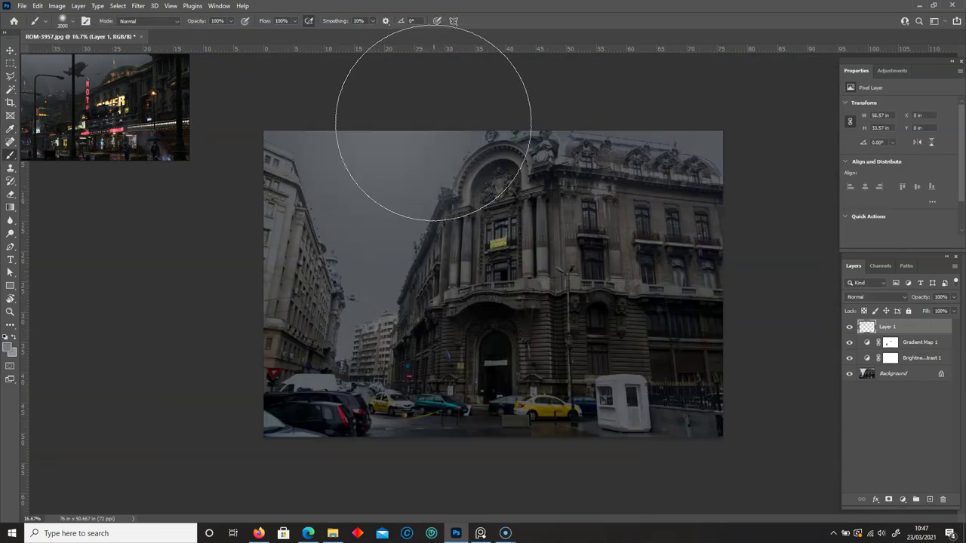
click(9, 347)
key(Return)
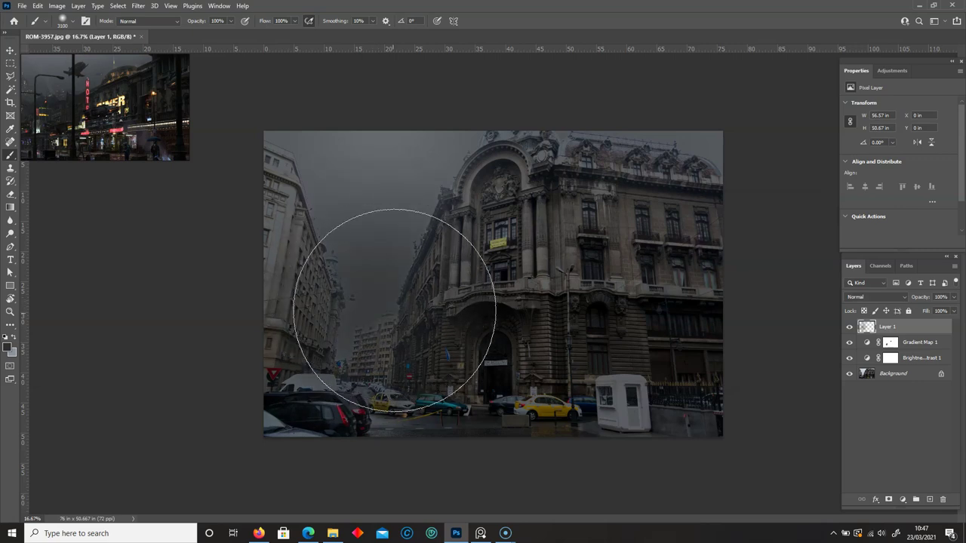
Step: Split the Underlying Layer Blend If slider so the haze shows only over darker areas
double_click(914, 332)
drag(808, 229, 744, 230)
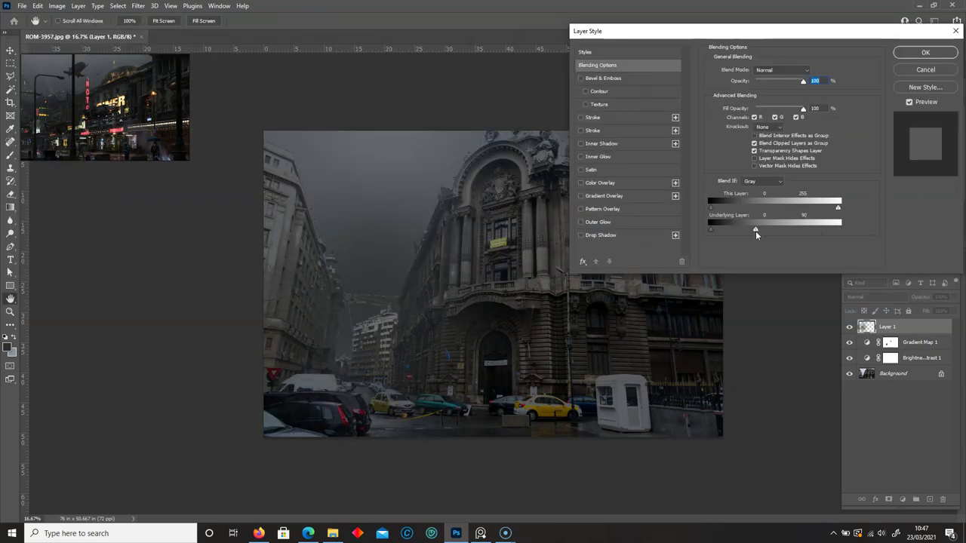
click(897, 51)
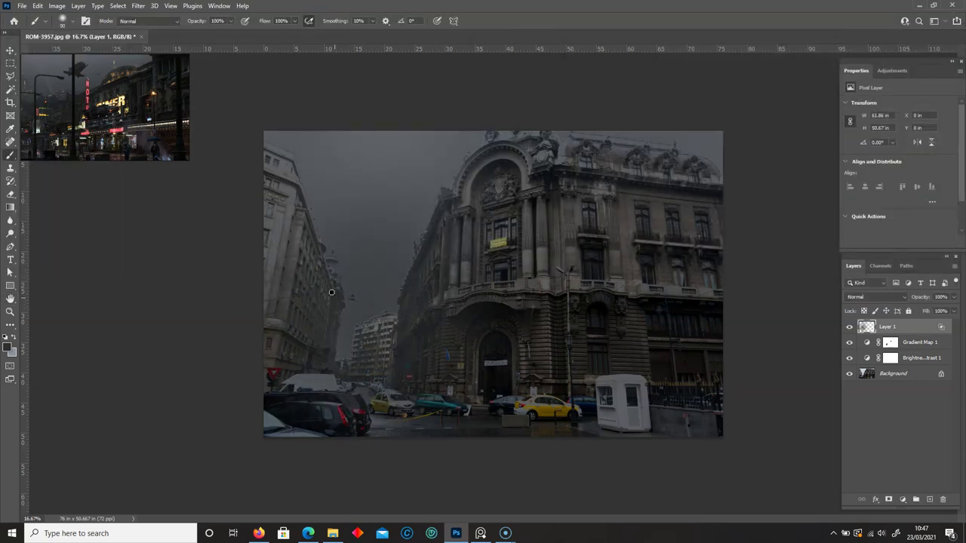
key(e)
key(bracketright)
key(bracketright)
key(bracketright)
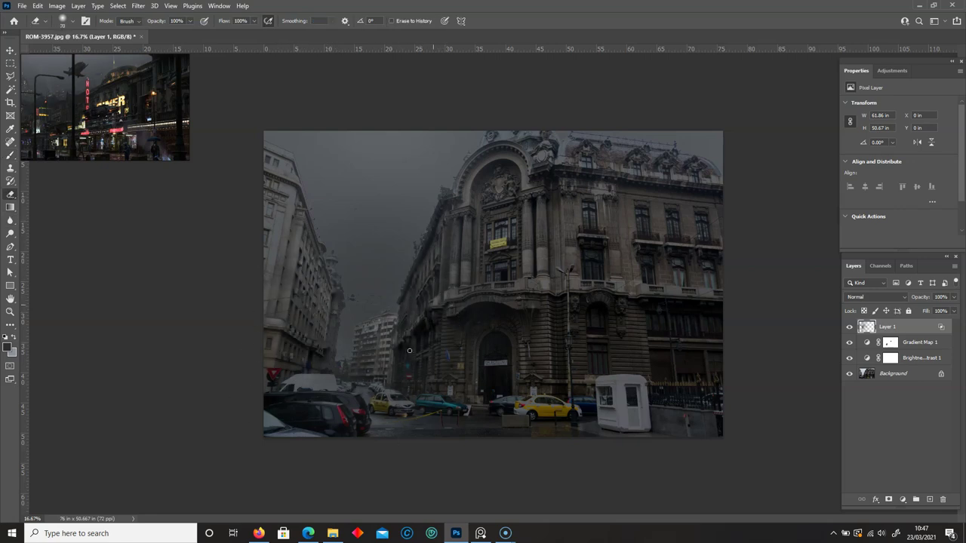
Step: Add an empty Layer 2 and set up the brush for it
click(929, 500)
click(11, 155)
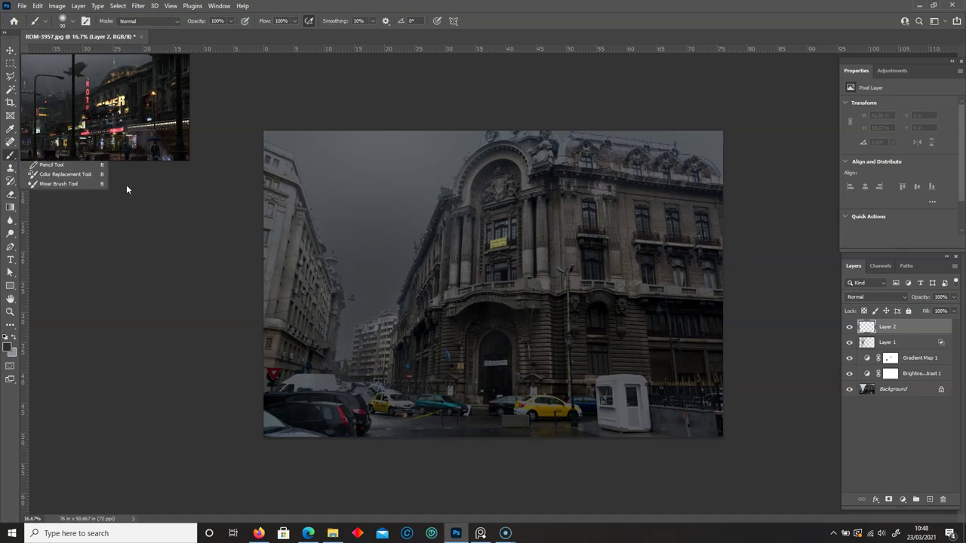
drag(121, 143, 134, 293)
right_click(371, 261)
key(Escape)
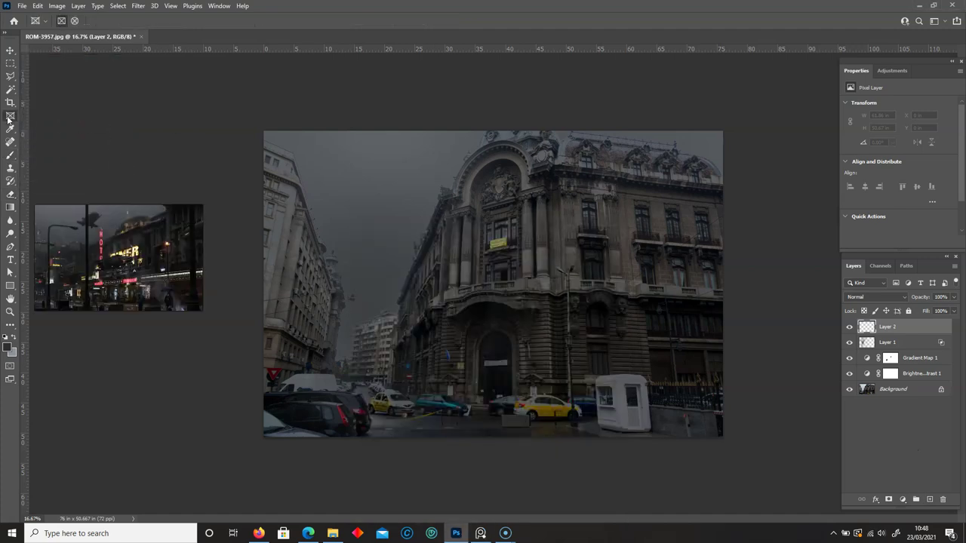
Step: Widen the canvas on both sides with the Crop tool
key(c)
drag(263, 284, 248, 284)
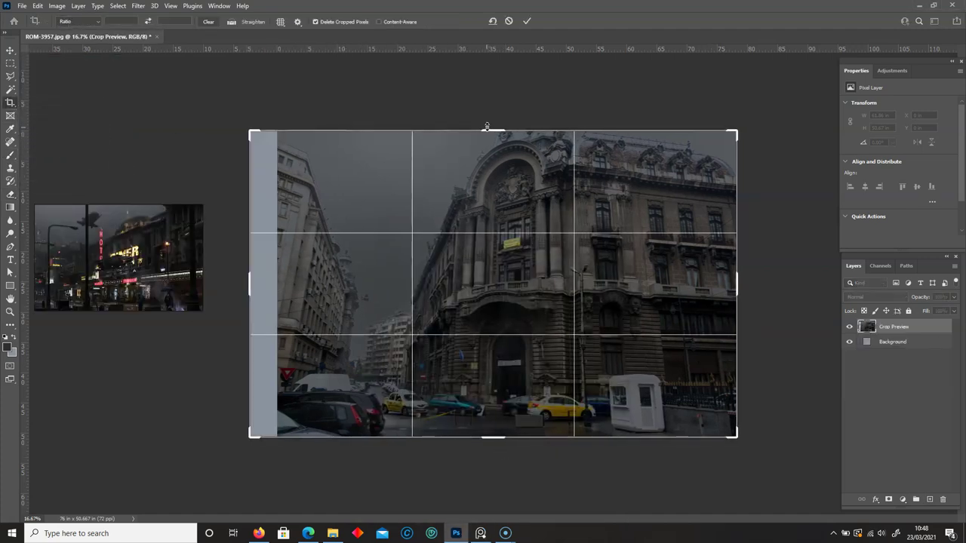
drag(493, 438, 494, 431)
key(Return)
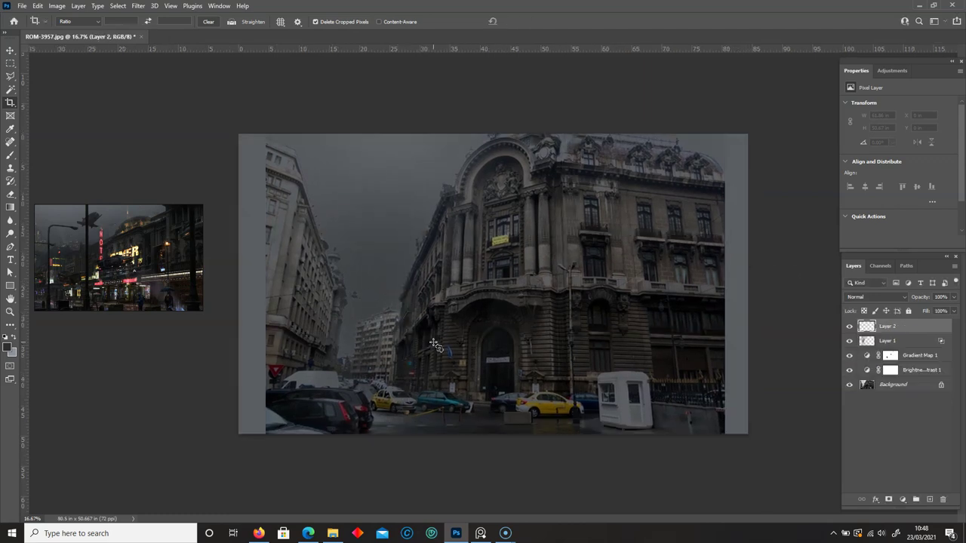
Step: Stretch the photo horizontally to fill the wider canvas and crop to its edges
key(ctrl+t)
drag(748, 284, 771, 284)
drag(238, 284, 227, 284)
key(Return)
key(c)
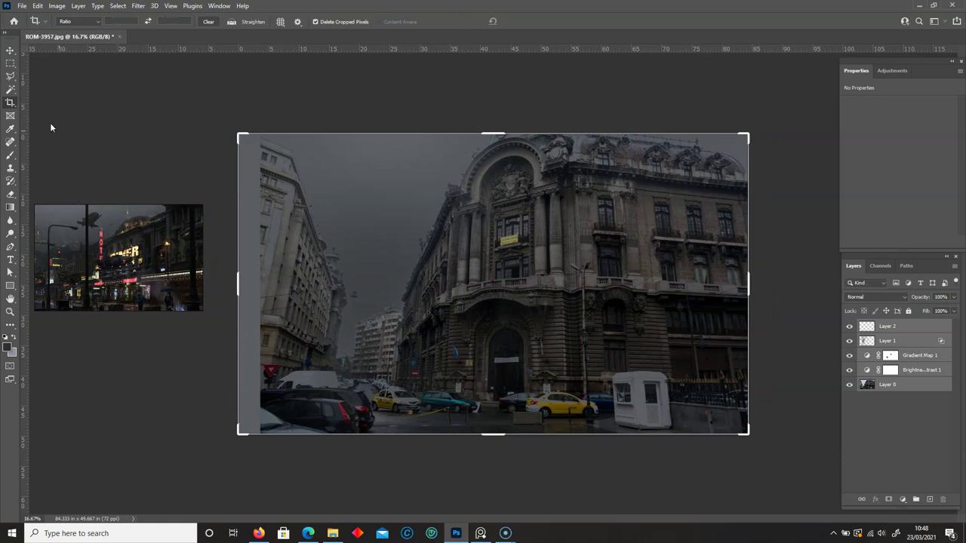
key(Return)
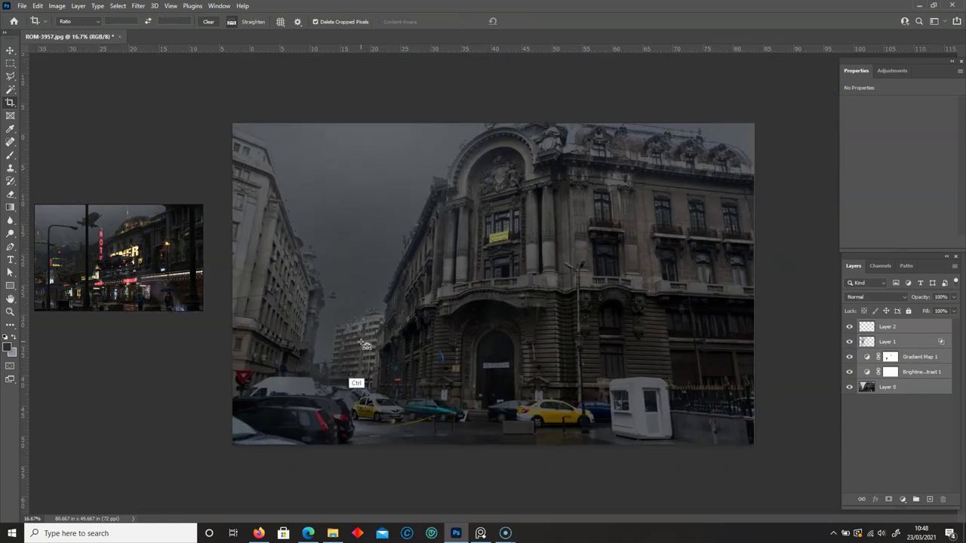
scroll(451, 245, up, 2)
key(b)
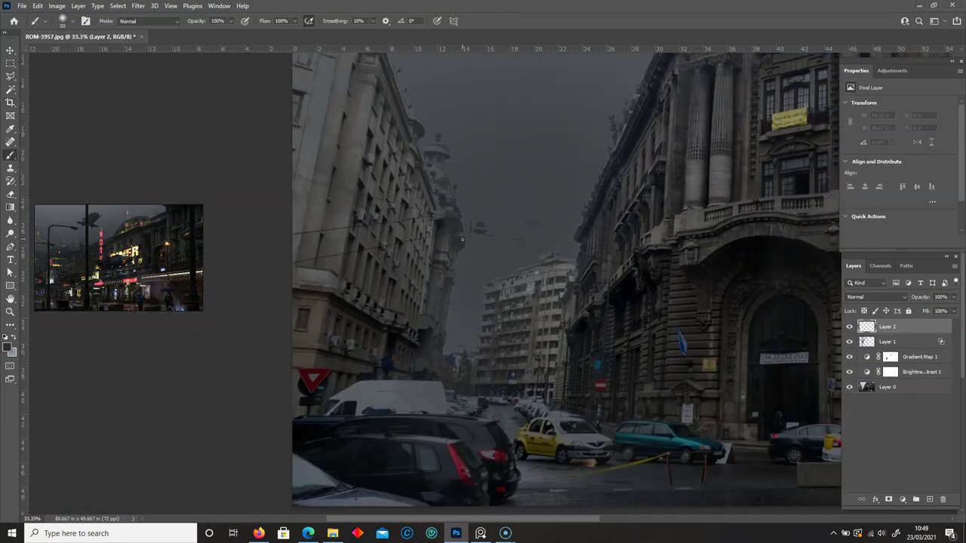
Step: Set black as the paint colour and polygonal-lasso the left building's outline
click(8, 347)
key(Return)
key(alt+comma)
key(l)
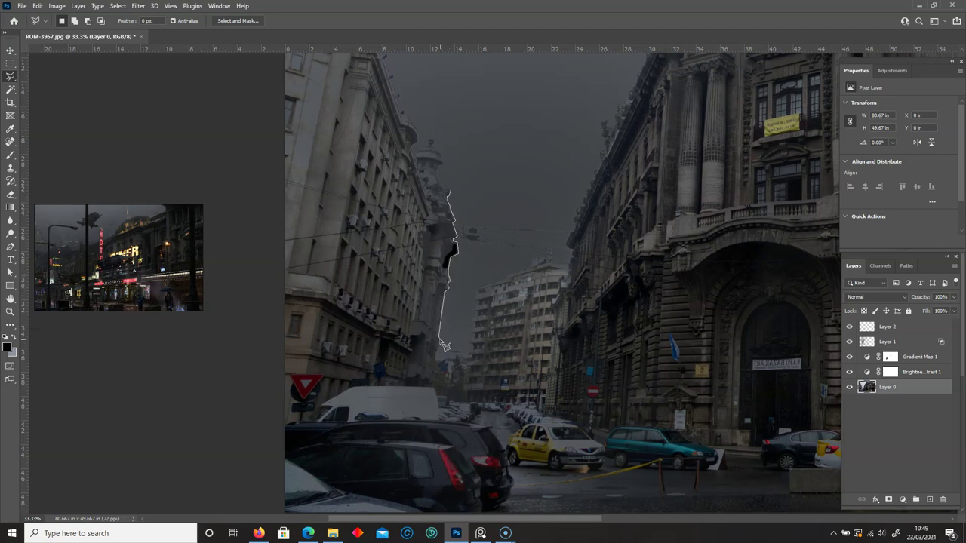
click(242, 148)
scroll(249, 151, up, 5)
click(256, 94)
click(285, 92)
click(347, 121)
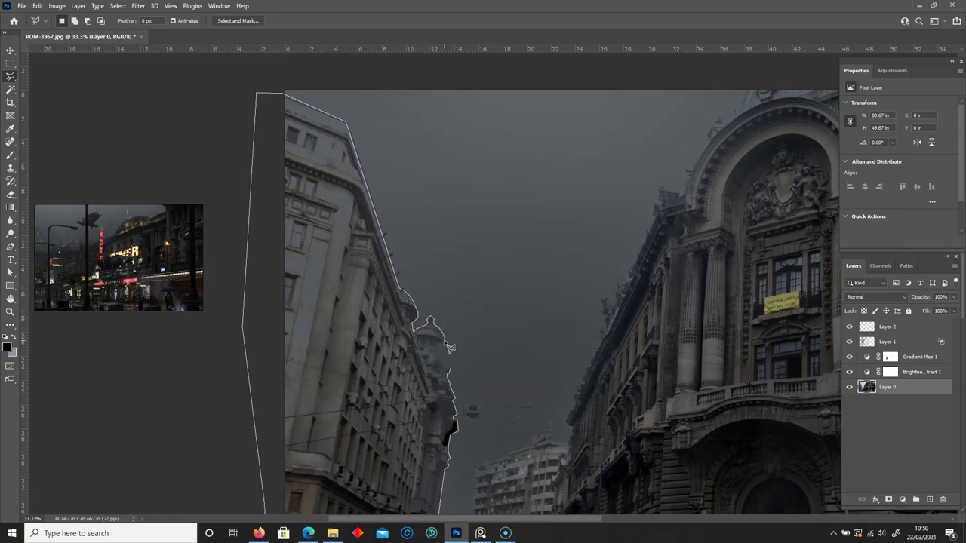
double_click(453, 372)
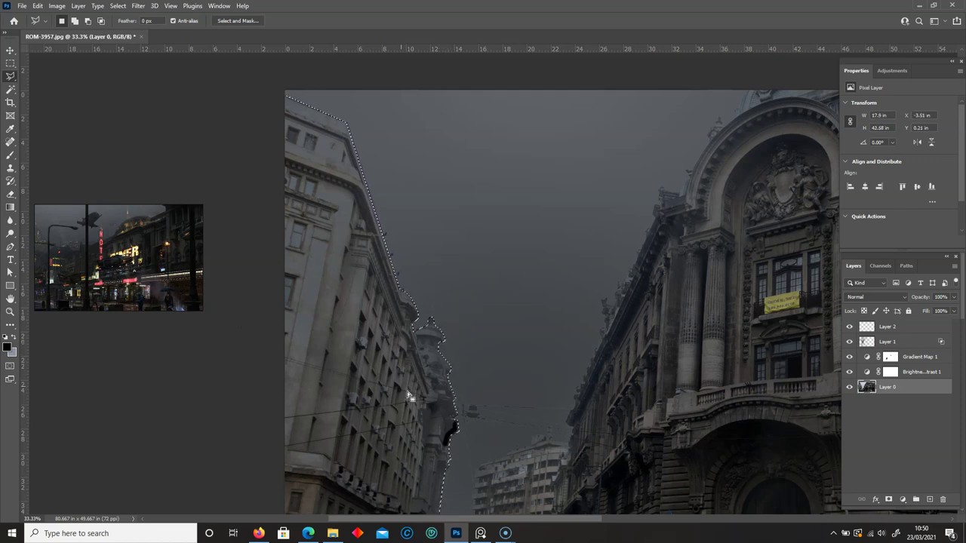
Step: Paint black inside the left building selection on Layer 2, then deselect
key(ctrl+minus)
key(b)
mouse_move(107, 263)
mouse_down()
mouse_move(494, 344)
mouse_move(520, 330)
mouse_up()
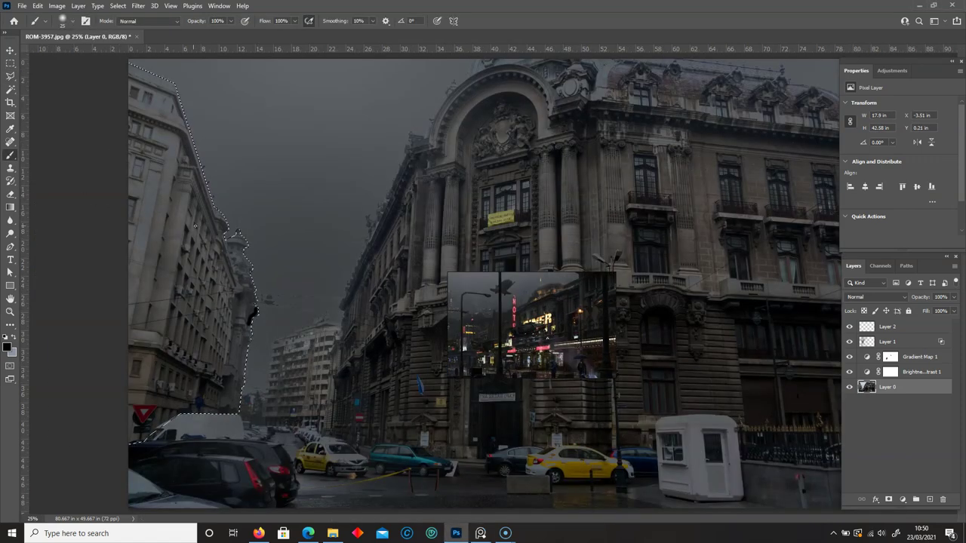
drag(155, 93, 149, 279)
click(887, 326)
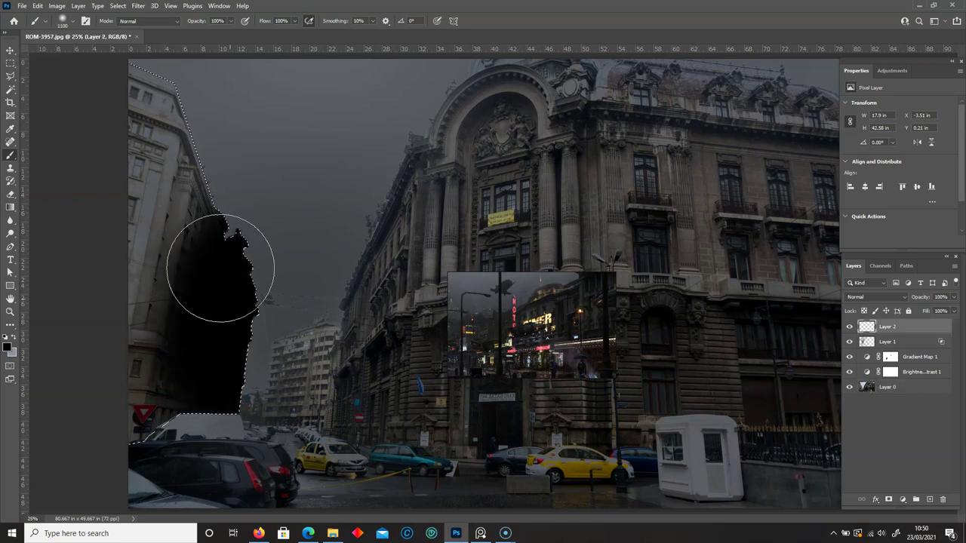
drag(222, 258, 151, 113)
key(m)
key(ctrl+d)
Step: Lower Layer 2 to 43% opacity and erase part of the black near the building's top
click(953, 297)
drag(952, 309, 927, 312)
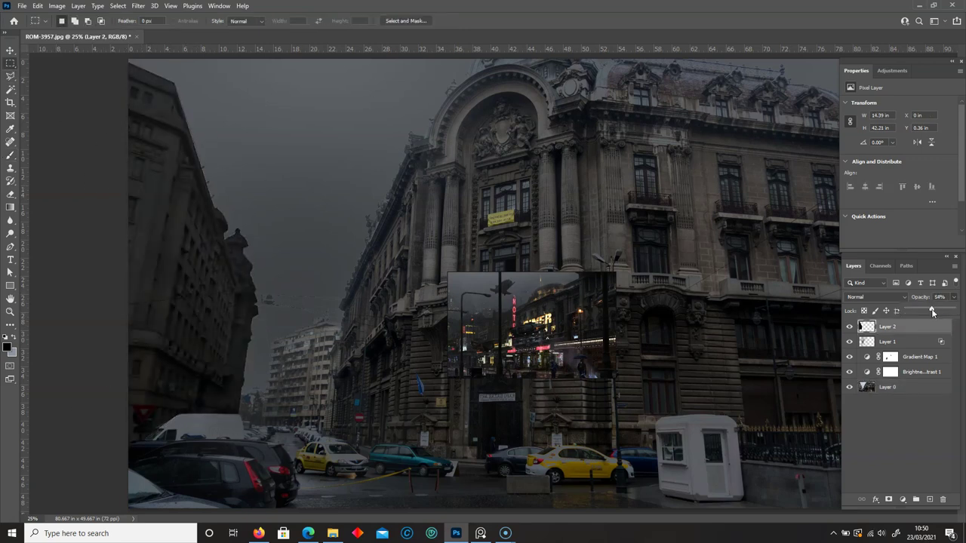
click(11, 195)
drag(140, 129, 102, 356)
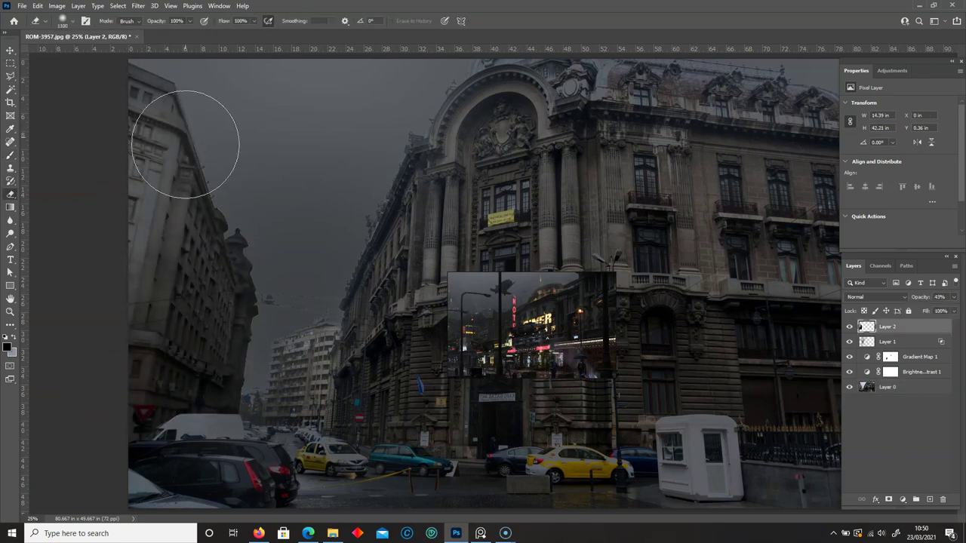
right_click(11, 76)
click(52, 87)
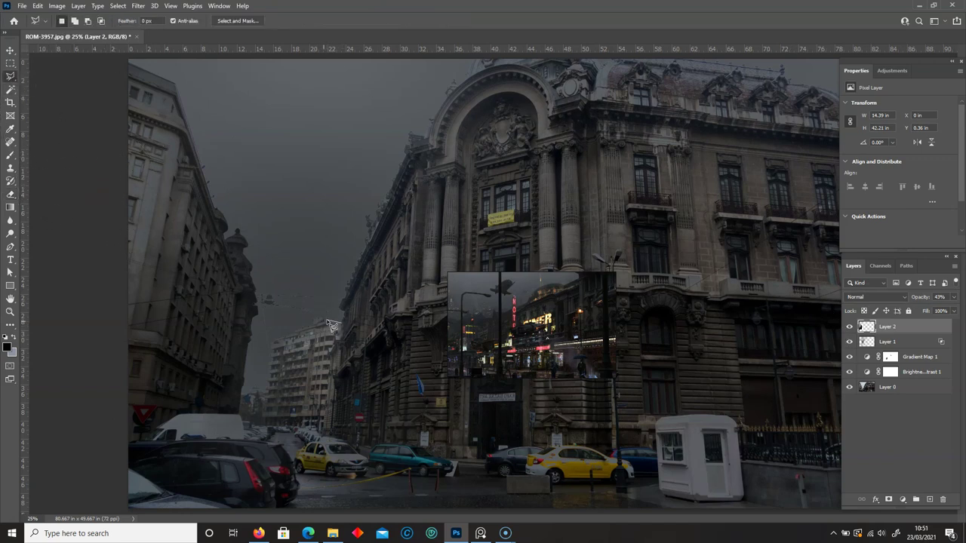
Step: Select the distant apartment block and fill it black on new Layer 3 at 59% opacity
click(269, 353)
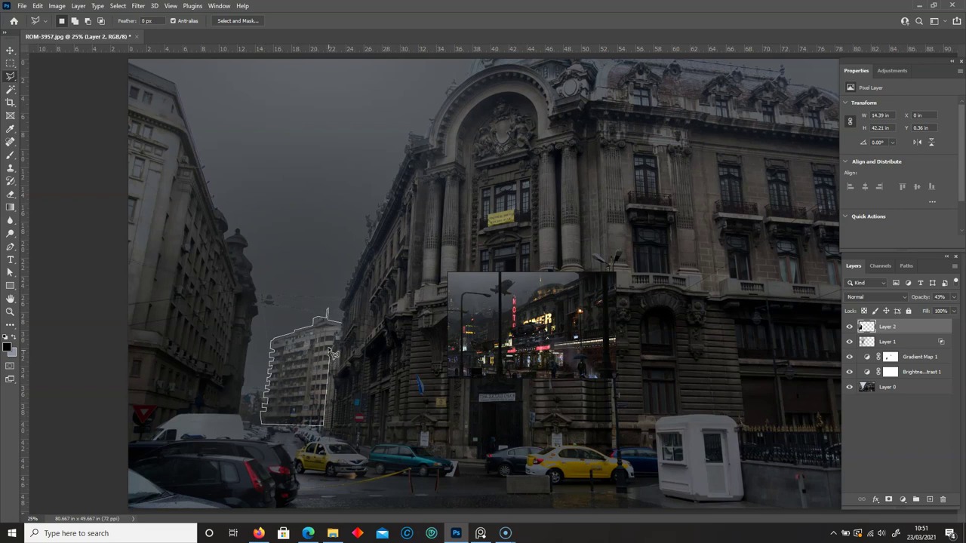
click(339, 332)
key(b)
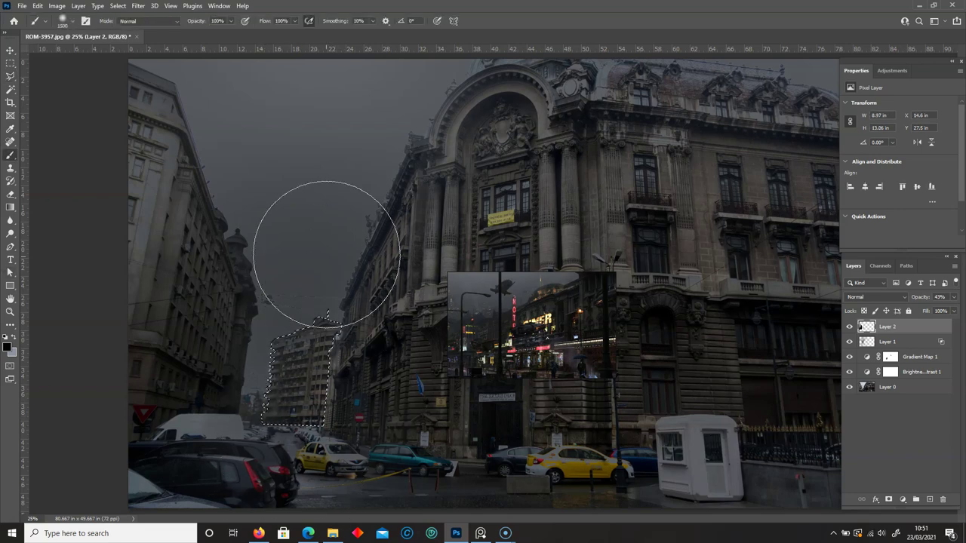
click(10, 63)
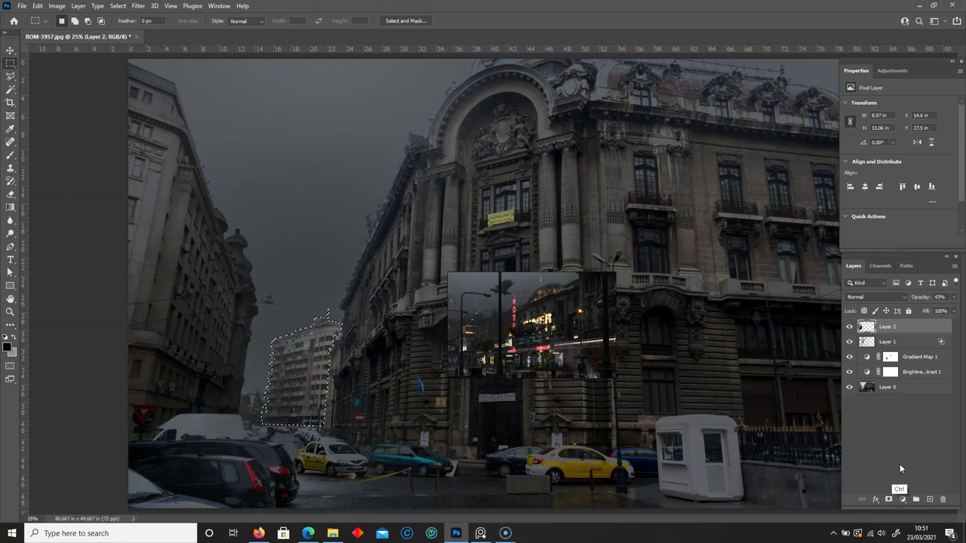
click(916, 499)
key(alt+BackSpace)
key(ctrl+d)
click(953, 296)
drag(955, 310, 934, 310)
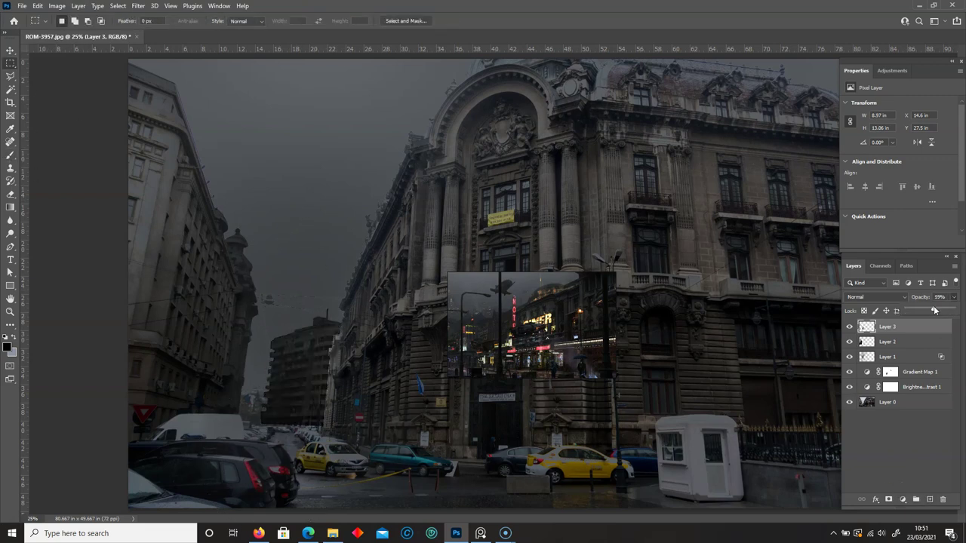
Step: Add a second Gradient Map with a dark blue stop colour
click(903, 498)
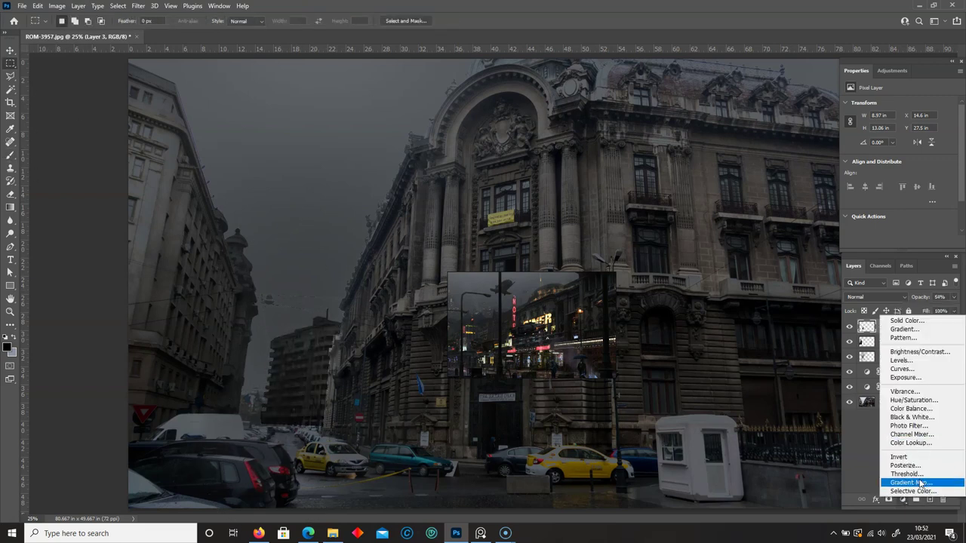
click(924, 482)
click(890, 113)
double_click(711, 255)
drag(673, 198, 720, 147)
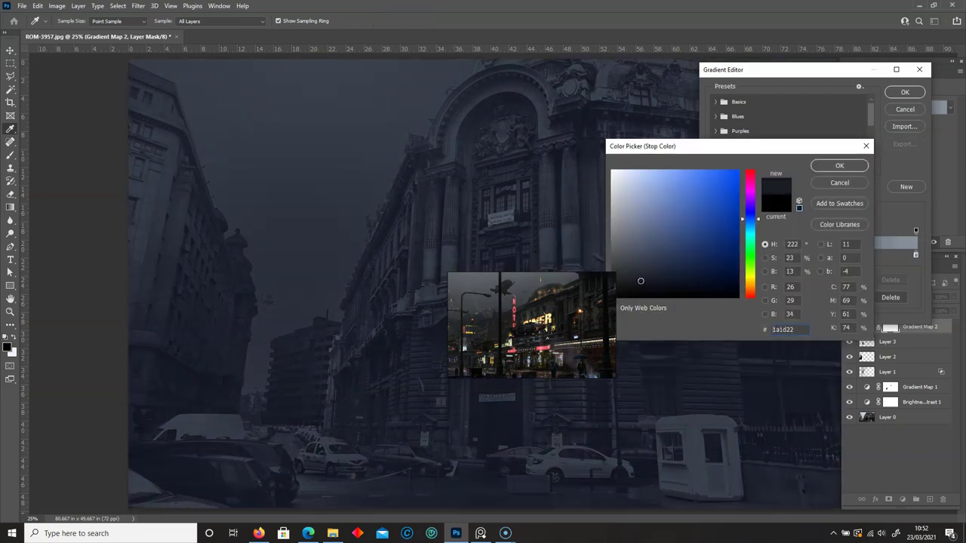
click(873, 289)
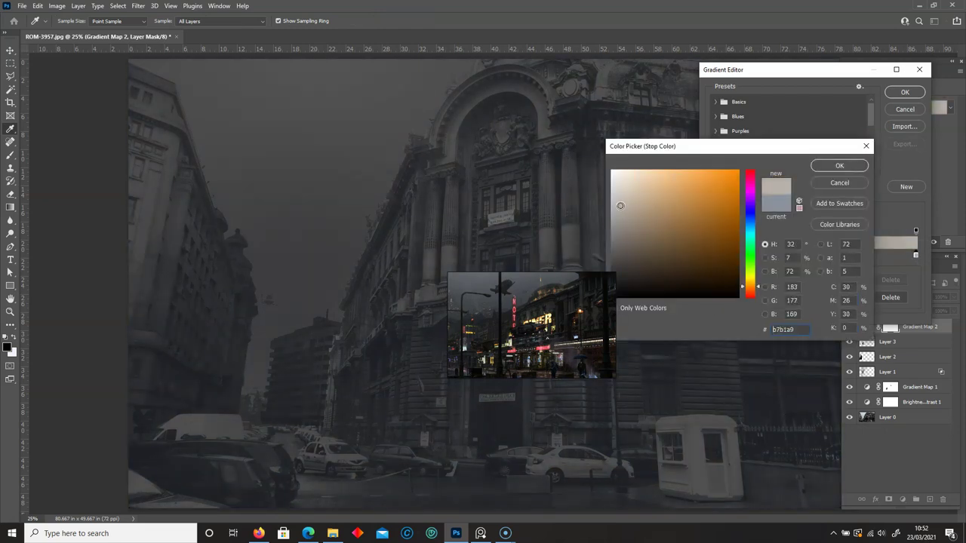
click(749, 221)
click(838, 165)
click(904, 92)
Step: Blend the gradient map in Lighten mode at 24% opacity
key(alt+shift+g)
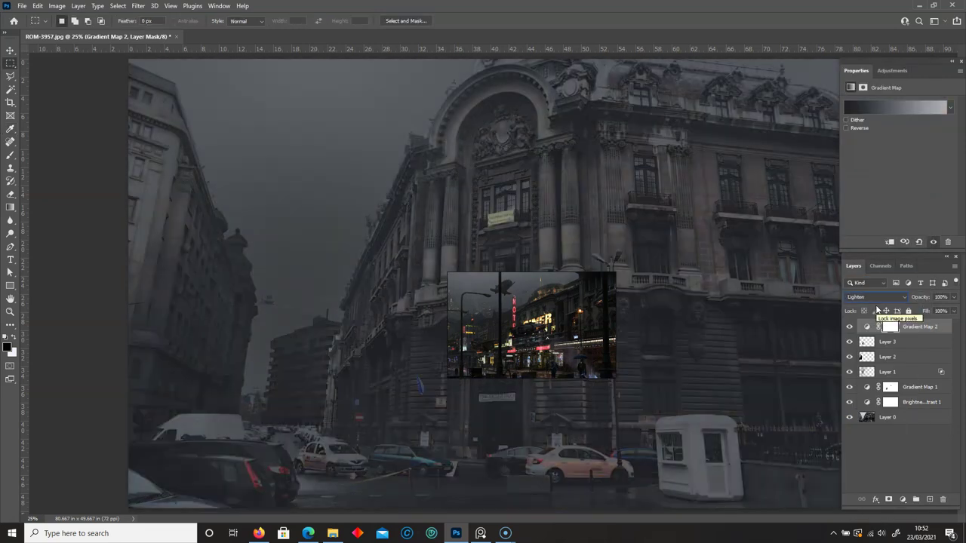
click(918, 310)
key(b)
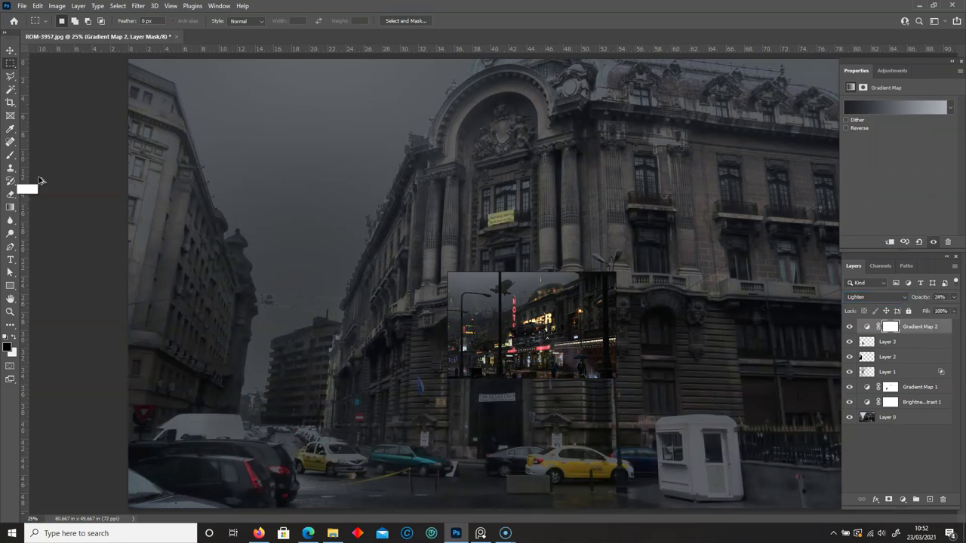
key(ctrl+minus)
Step: Change the gradient's light stop to a warm grey-beige tone
double_click(937, 339)
key(Escape)
click(895, 107)
double_click(915, 255)
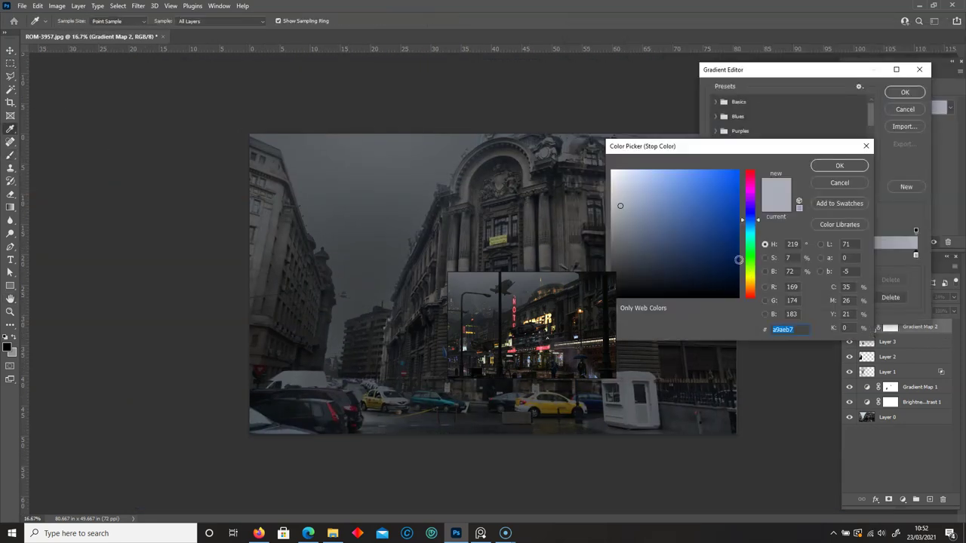
click(631, 197)
click(749, 287)
click(838, 165)
click(904, 92)
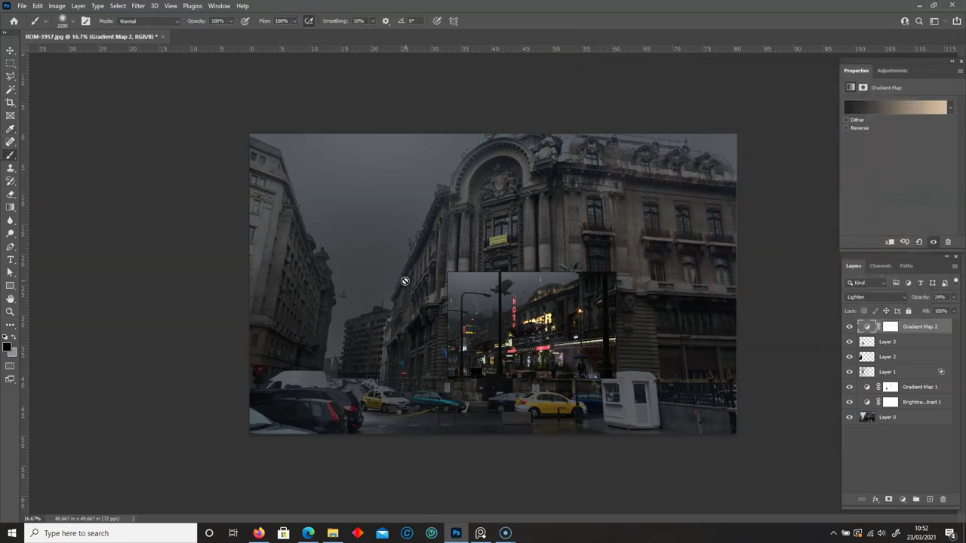
Step: Move the hotel reference image to the left and select the gradient map's mask
drag(543, 324, 159, 221)
click(890, 326)
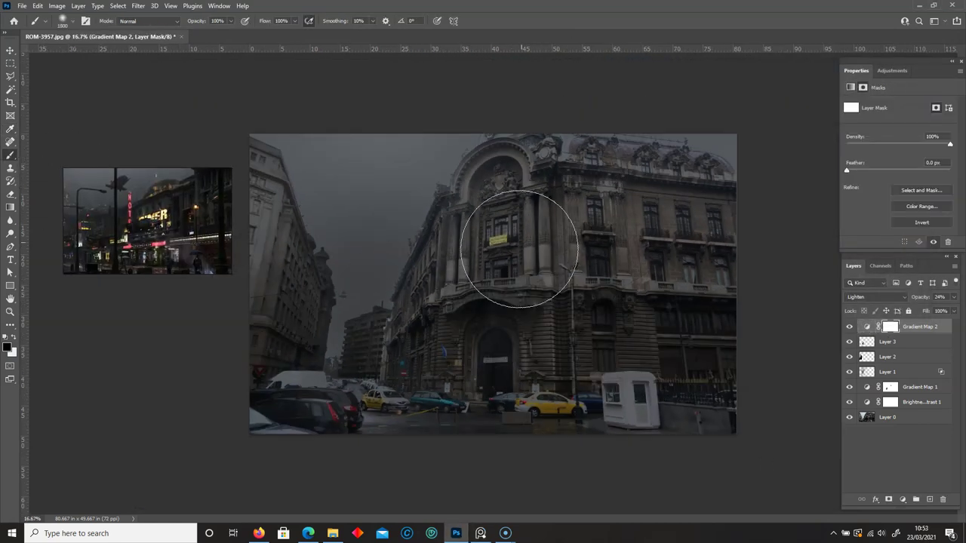
click(902, 499)
Step: Add Color Balance 1 with highlights Cyan/Red -2 and Yellow/Blue -5, comparing layers on and off
click(894, 400)
drag(885, 158, 881, 159)
drag(888, 126, 886, 129)
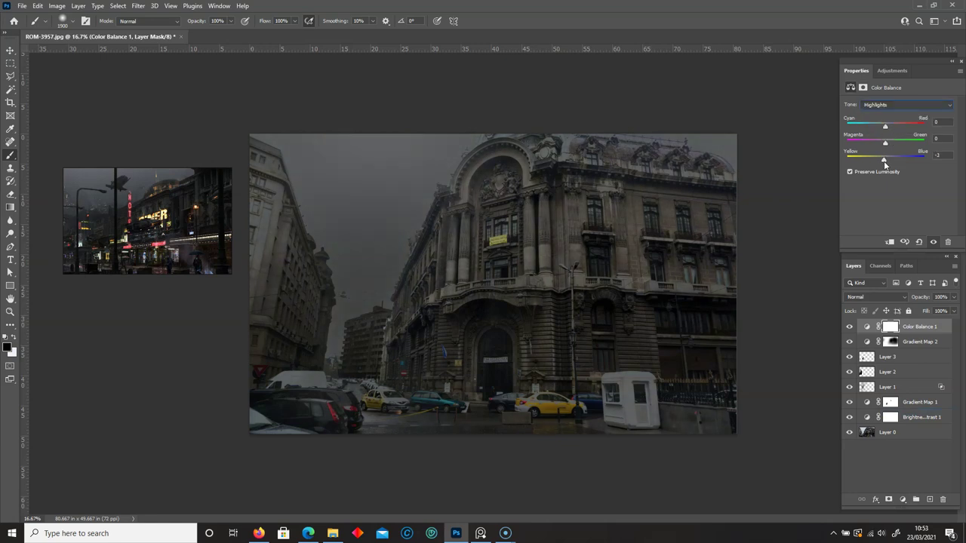
click(850, 357)
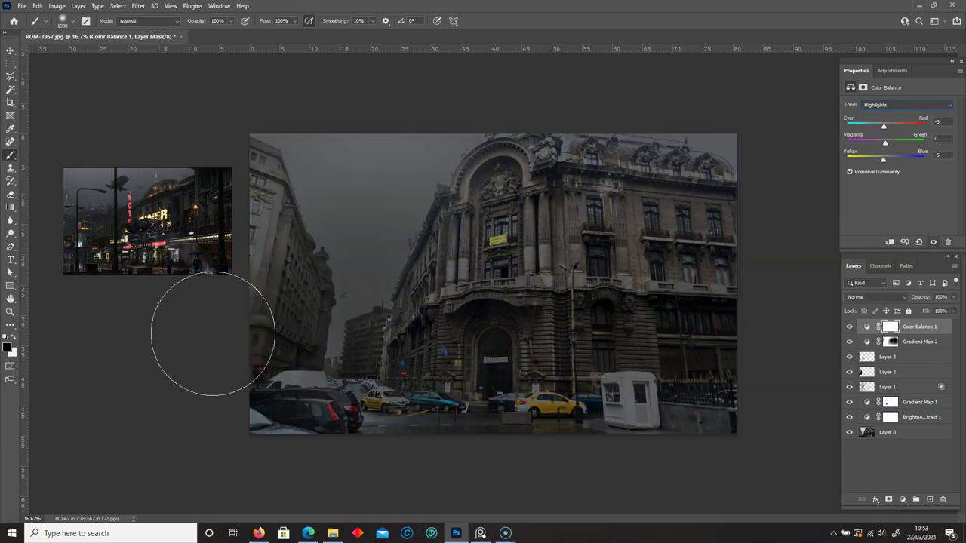
click(890, 417)
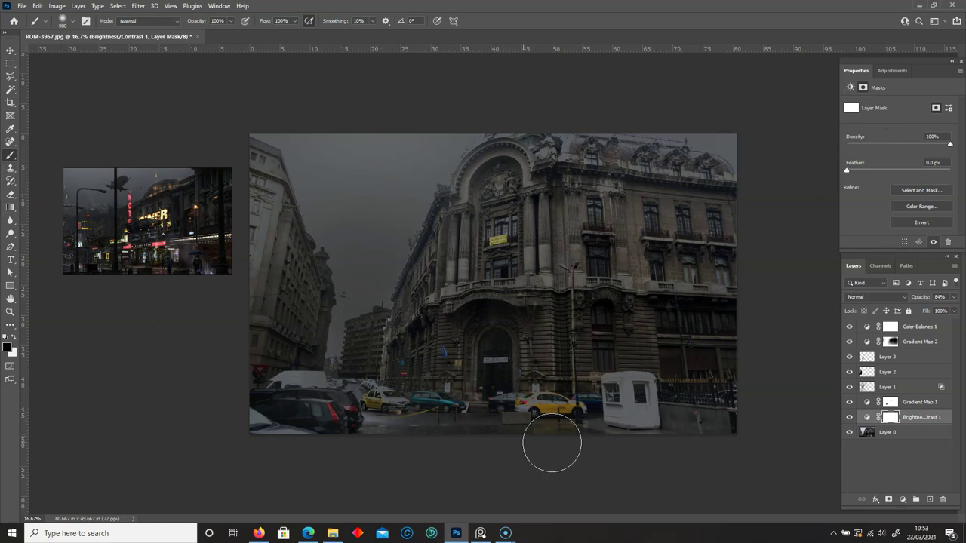
click(890, 402)
click(848, 342)
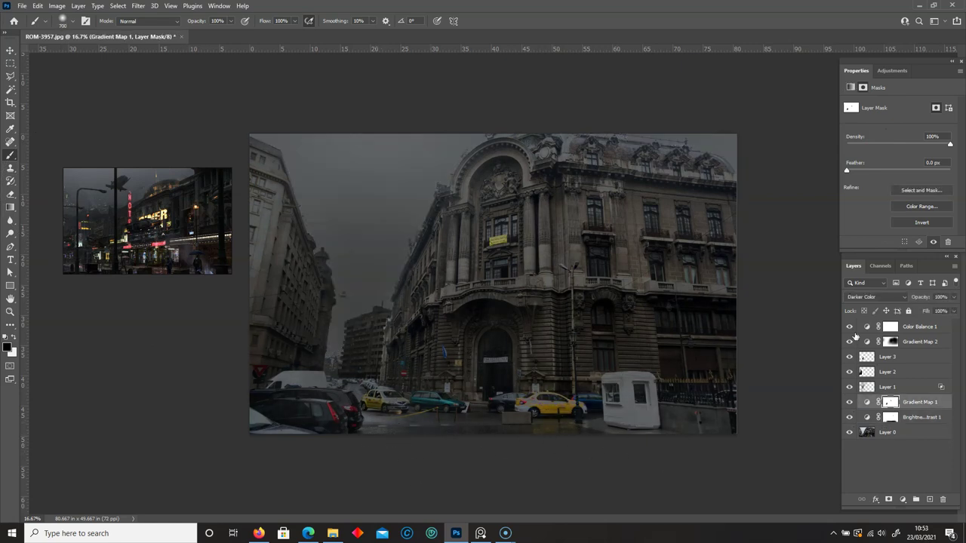
Step: Add Brightness/Contrast 2 at brightness 99 and mask it out over the buildings, sky and street
click(902, 500)
click(883, 355)
drag(898, 132, 931, 132)
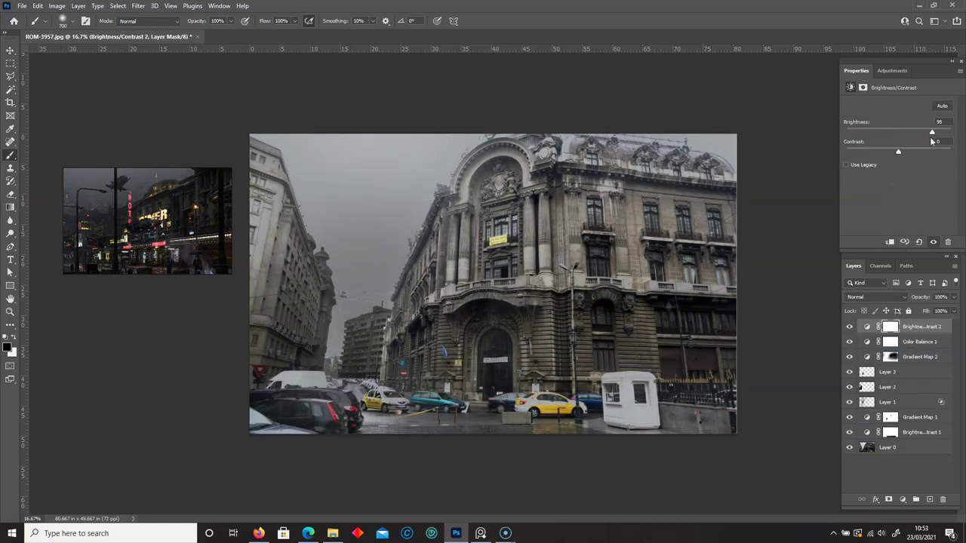
key([)
key([)
key([)
drag(298, 335, 732, 183)
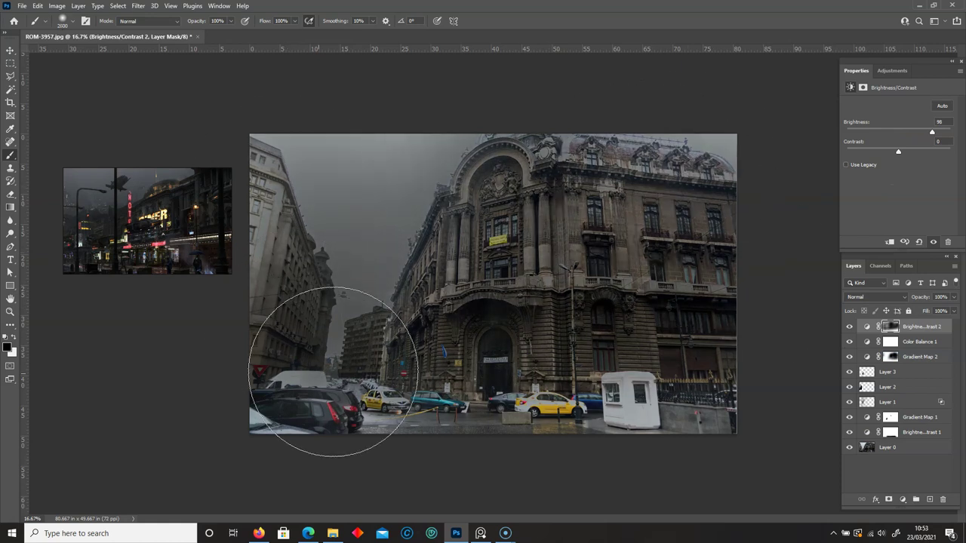
drag(410, 386, 701, 446)
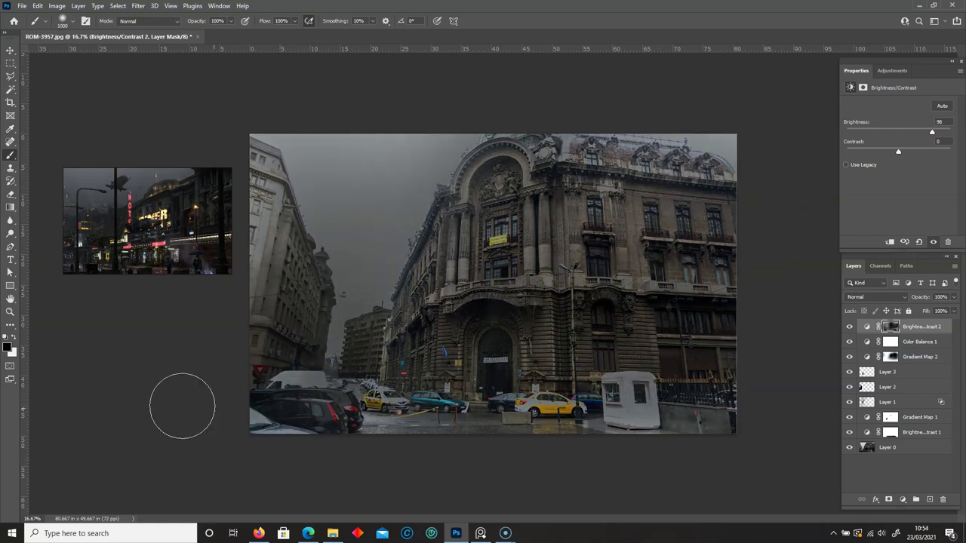
drag(303, 260, 270, 336)
key(bracketright)
key(bracketright)
key(bracketright)
mouse_move(251, 135)
mouse_down()
mouse_move(556, 110)
mouse_move(679, 227)
mouse_up()
drag(528, 411, 297, 426)
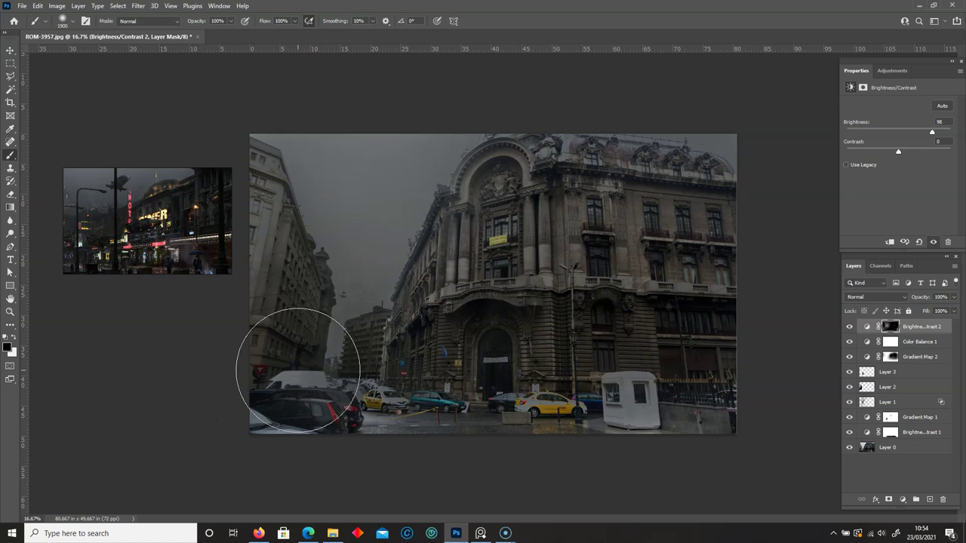
Step: Paint white into the mask to brighten the upper sky, comparing the layer on and off
key(x)
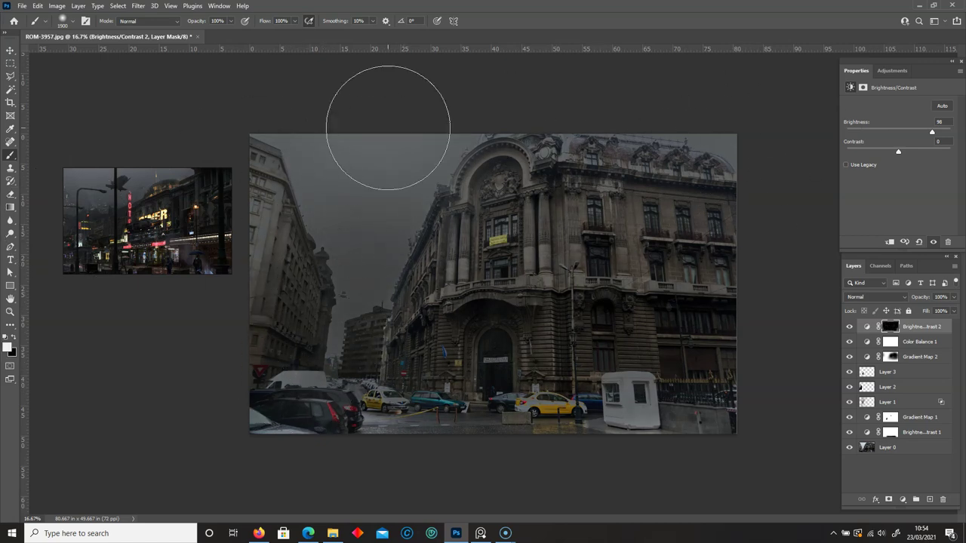
drag(387, 119, 505, 121)
key(bracketright)
key(bracketright)
click(849, 331)
click(850, 330)
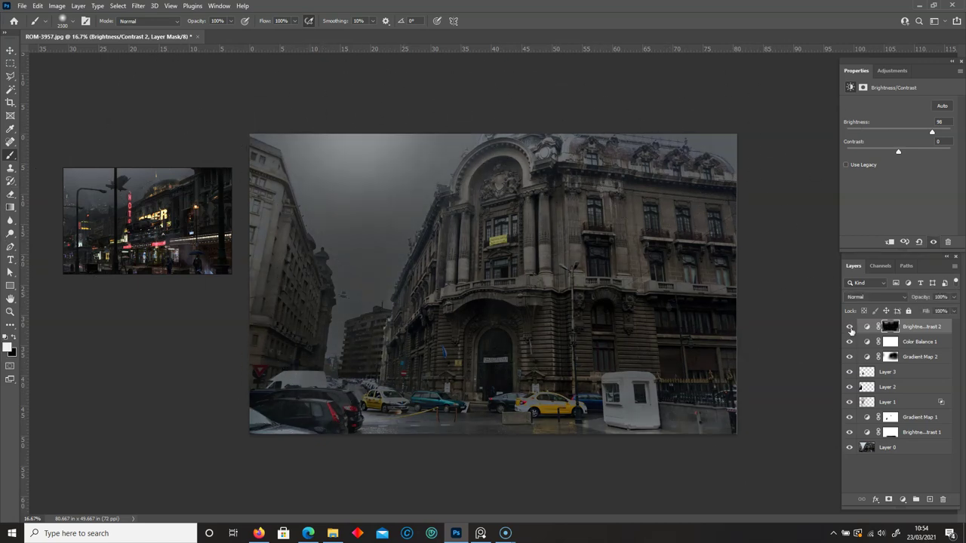
click(850, 326)
click(850, 326)
click(890, 326)
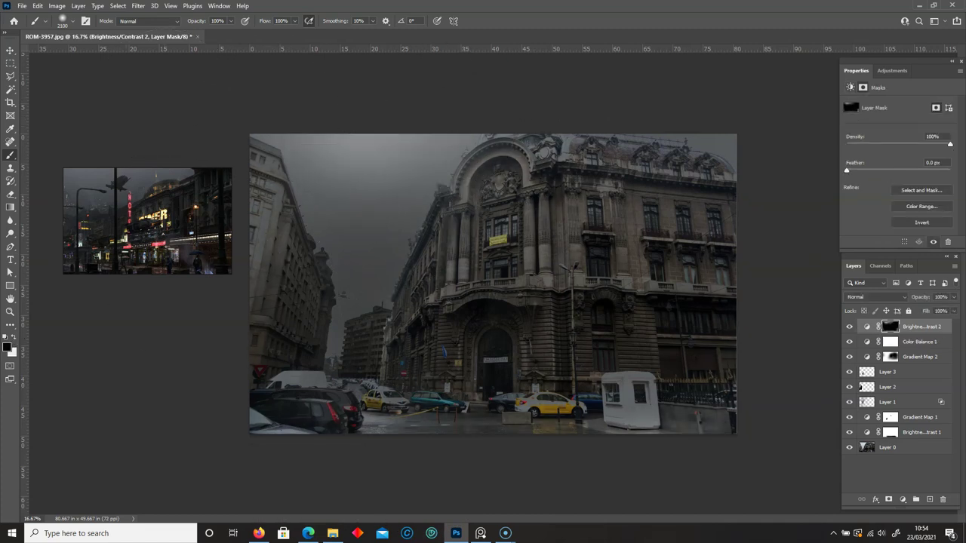
Step: Open the reference images folder and preview ROM-3937.jpg
click(332, 533)
scroll(400, 388, up, 5)
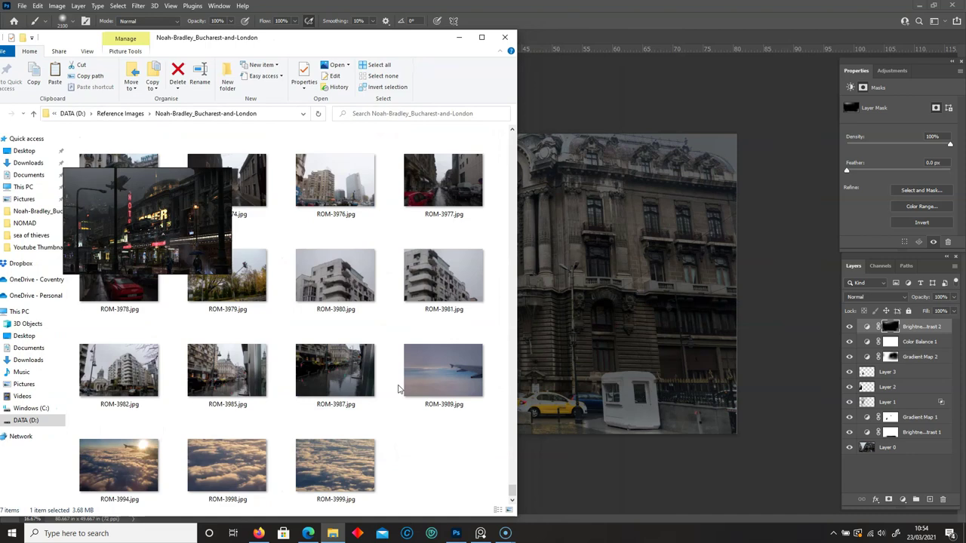
double_click(241, 343)
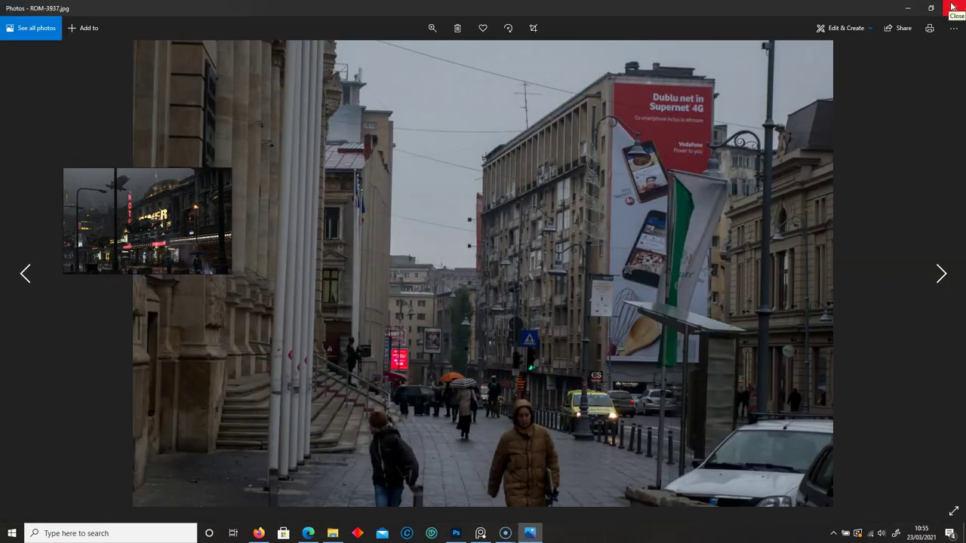
click(952, 6)
Step: Place the ROM-3937 street photo with Lighten blending, scaled to about 41% at lower left
drag(227, 345, 553, 328)
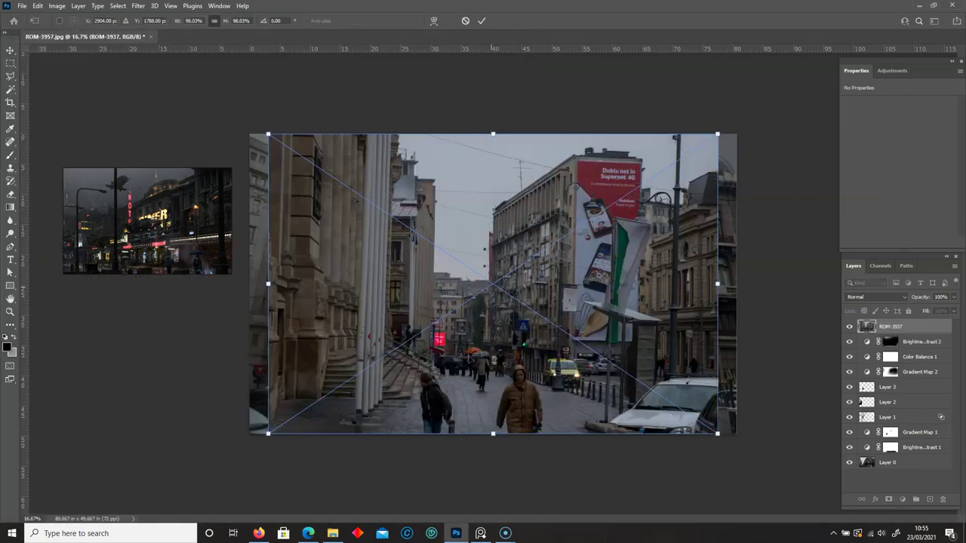
key(Return)
click(875, 296)
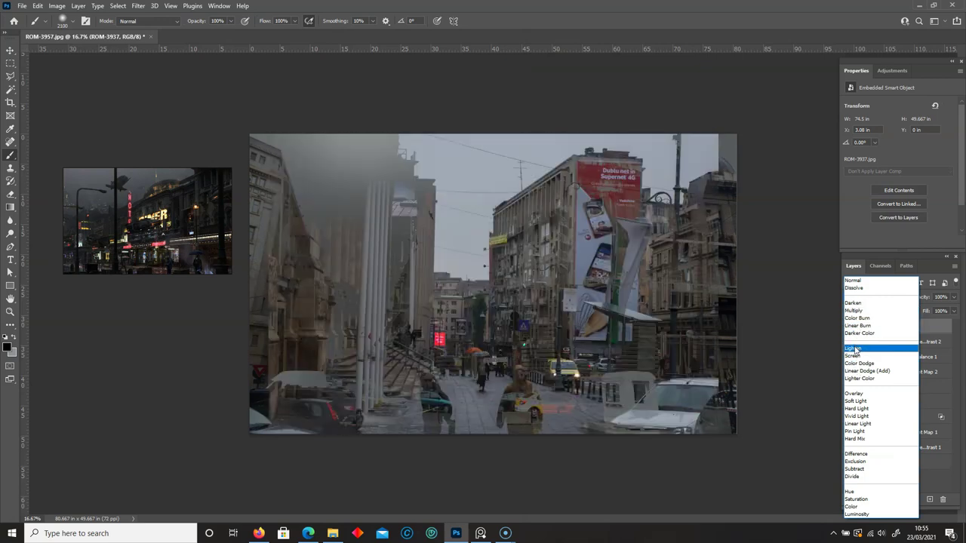
click(853, 348)
key(ctrl+t)
drag(249, 135, 442, 291)
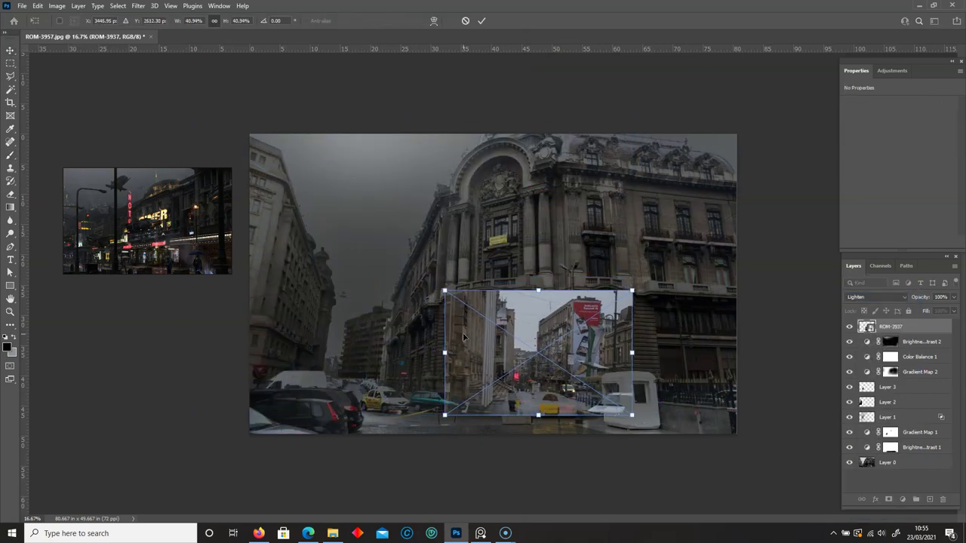
drag(482, 362, 289, 354)
key(Return)
Step: Rasterize the street photo and erase the yellow-car patch and left building
key(ctrl+plus)
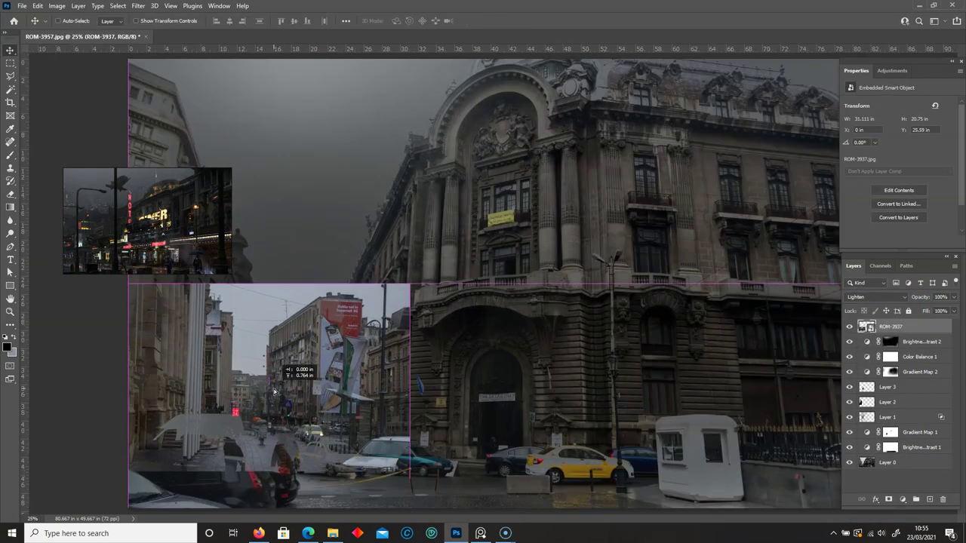
key(e)
click(195, 406)
key(Return)
drag(272, 452, 313, 451)
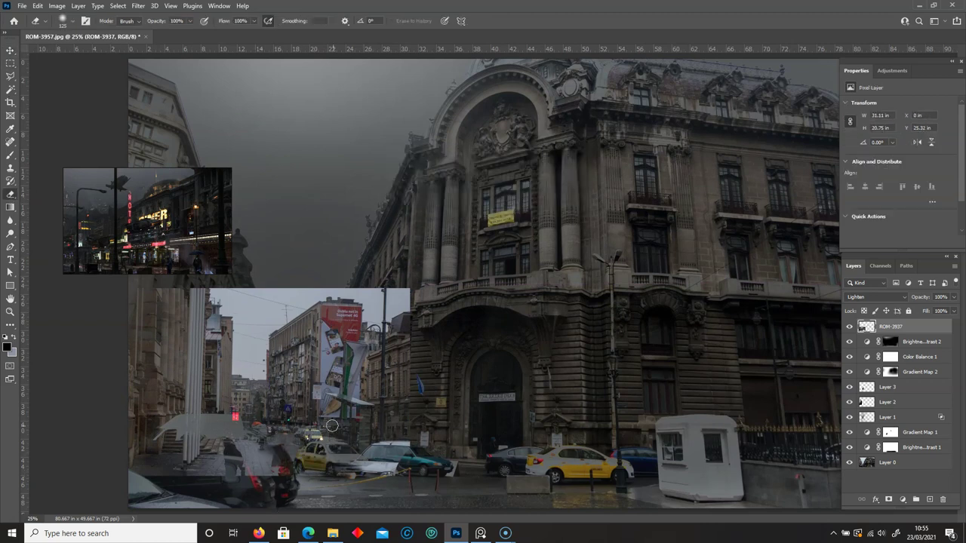
drag(241, 325, 151, 431)
Step: Lasso around the red sign, then delete the street photo's sky and left building
key(l)
drag(238, 394, 228, 427)
key(v)
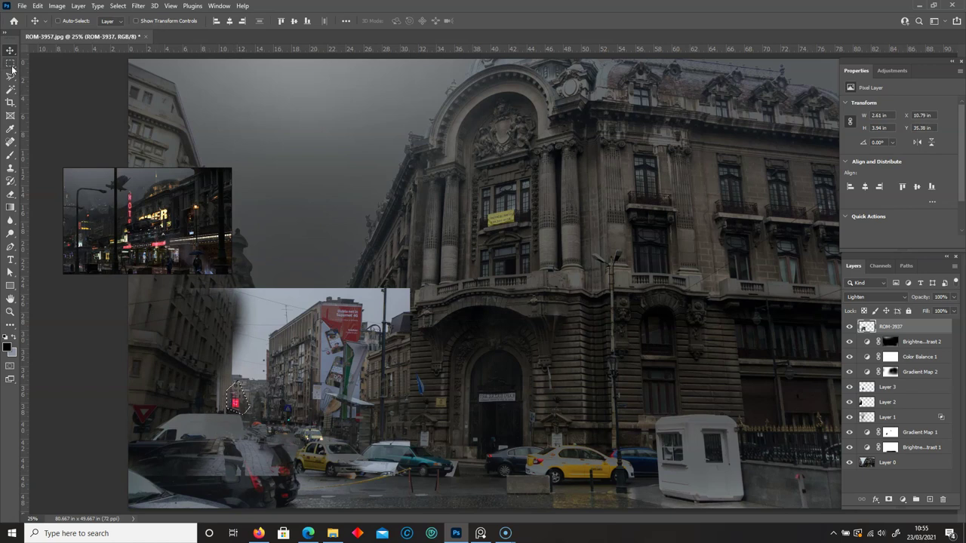
key(ctrl+d)
key(e)
key(l)
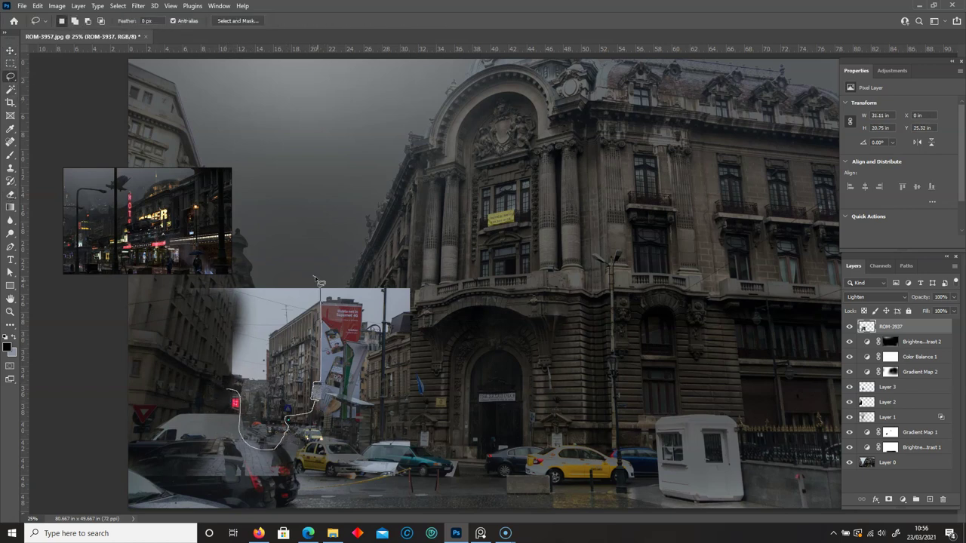
drag(320, 283, 322, 310)
key(Delete)
Step: Lasso-delete the right part, the red billboard and the car area
drag(377, 407, 351, 473)
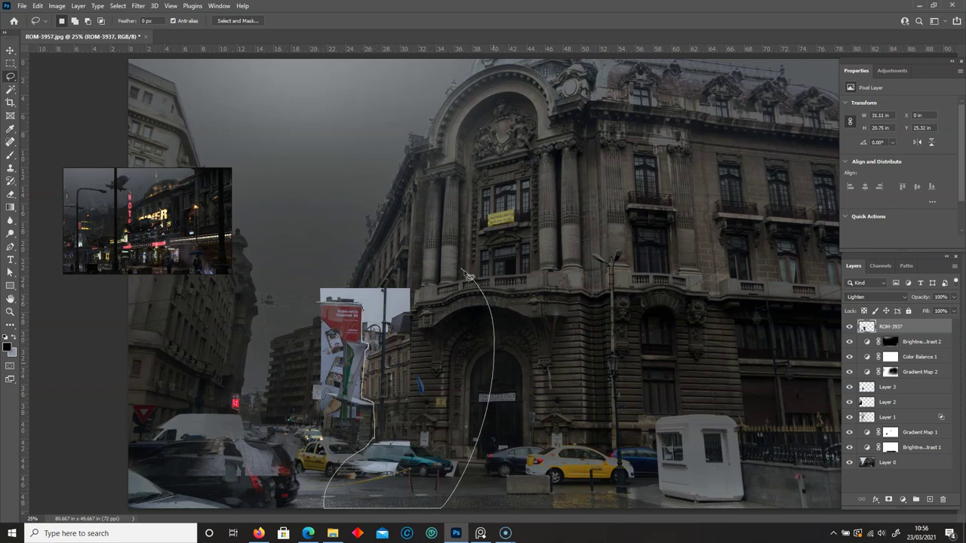
key(Delete)
drag(301, 371, 352, 365)
key(Delete)
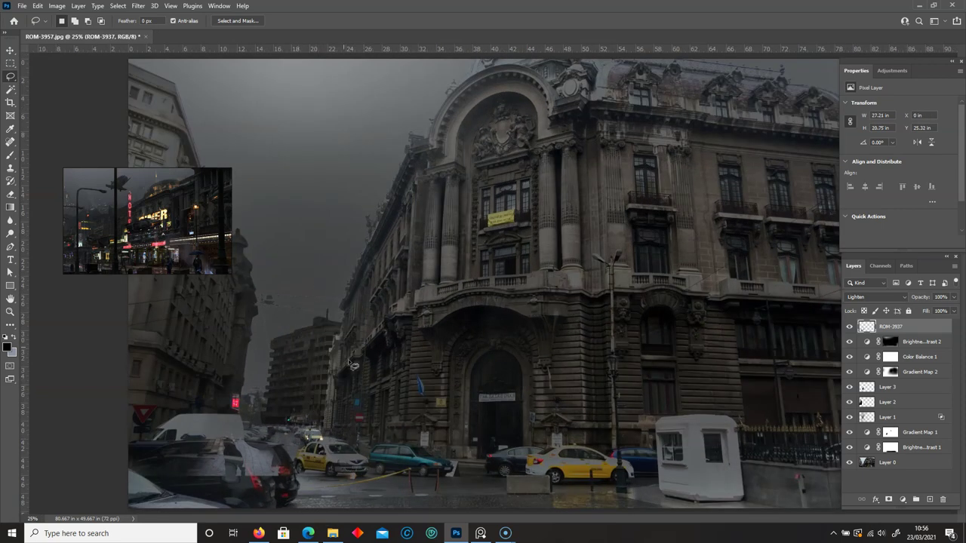
key(Delete)
Step: Zoom out and bring up the reference images folder in File Explorer
key(ctrl+minus)
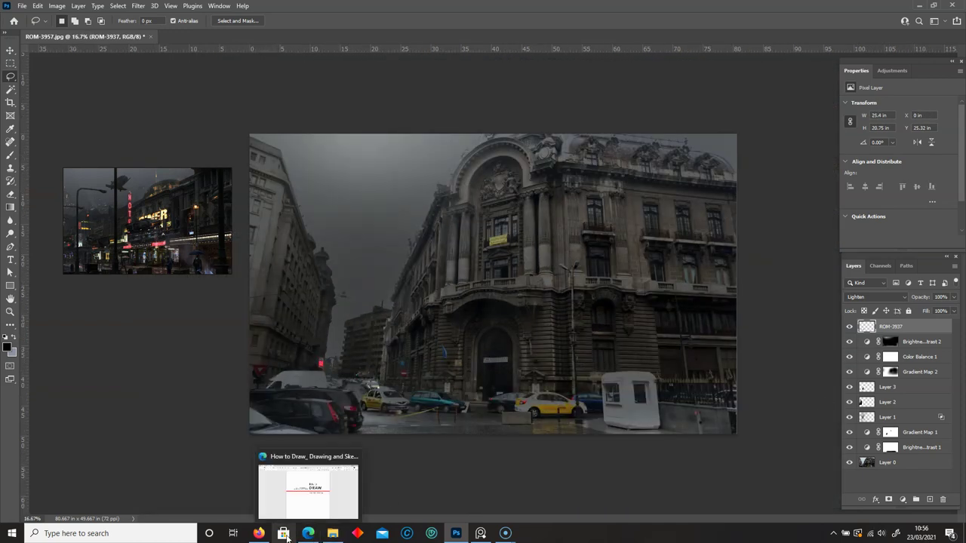
click(332, 533)
scroll(487, 326, up, 5)
scroll(486, 325, up, 5)
scroll(487, 326, up, 5)
scroll(487, 325, up, 5)
scroll(486, 325, up, 5)
scroll(486, 326, up, 3)
Step: Place LON-4677 and set its Blend If This Layer black slider to 66
mouse_move(369, 385)
mouse_down()
mouse_move(385, 368)
mouse_move(279, 360)
mouse_up()
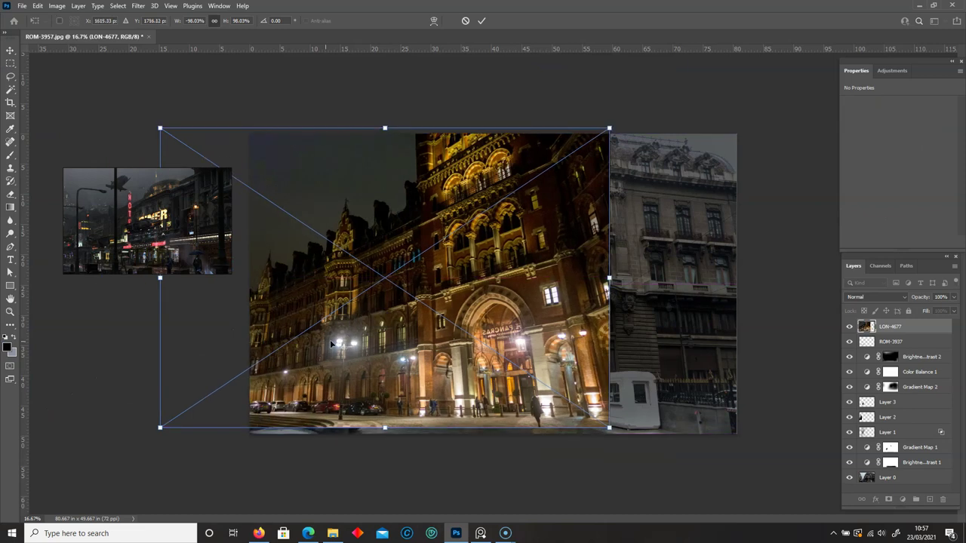
drag(405, 126, 439, 146)
key(Return)
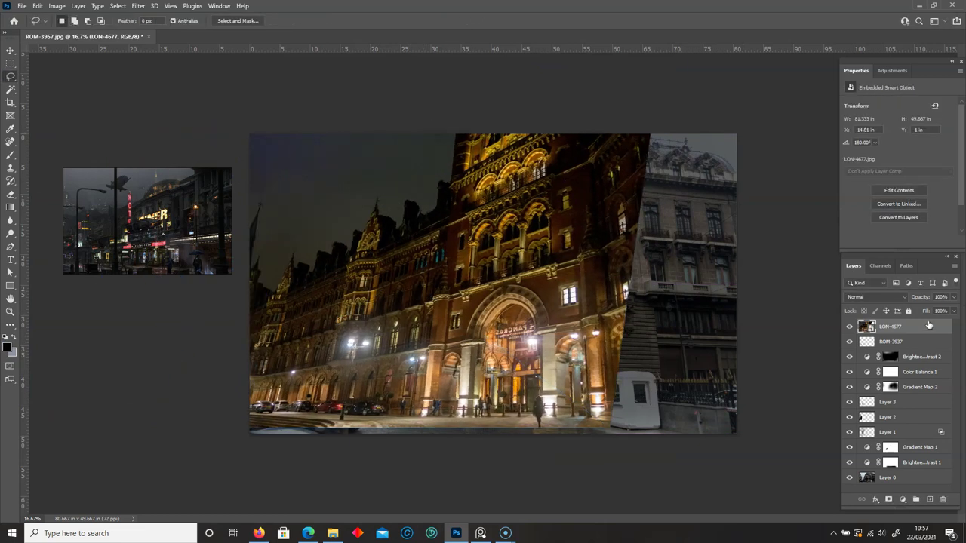
double_click(912, 326)
drag(708, 207, 755, 208)
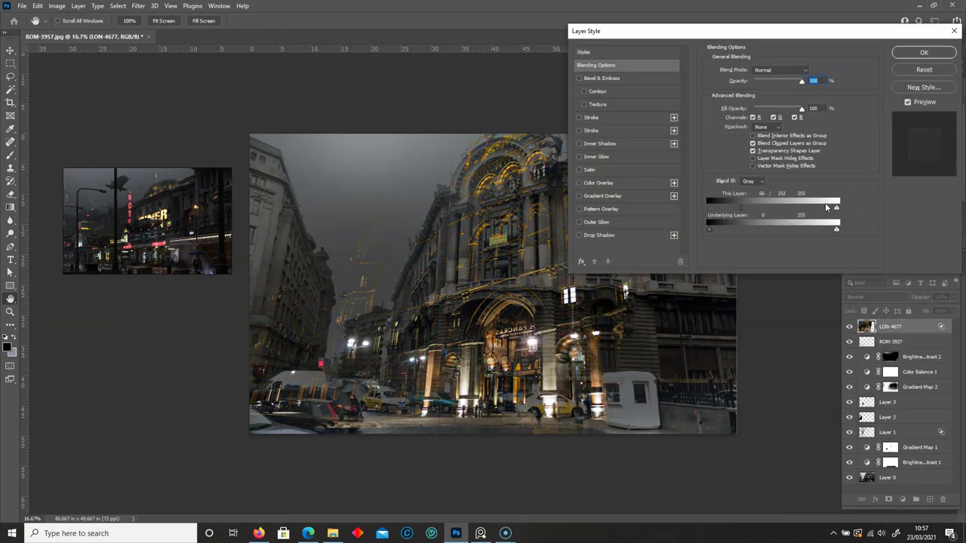
click(923, 52)
Step: Scale, distort and skew the LON-4677 light layer to 71.38 × 53.03 in over the building
key(ctrl+t)
mouse_move(140, 129)
mouse_down()
mouse_move(400, 352)
mouse_move(440, 403)
mouse_up()
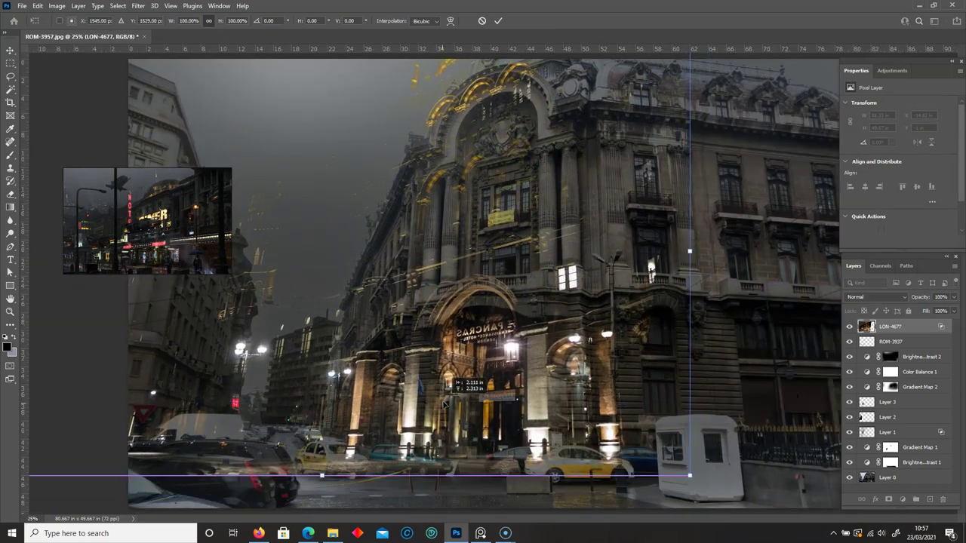
key(ctrl+minus)
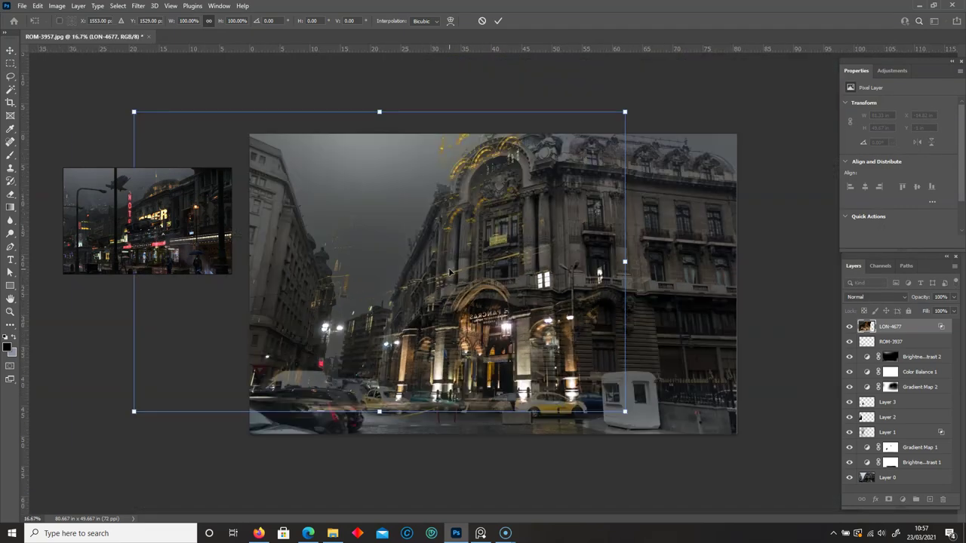
drag(134, 113, 129, 84)
drag(133, 411, 108, 411)
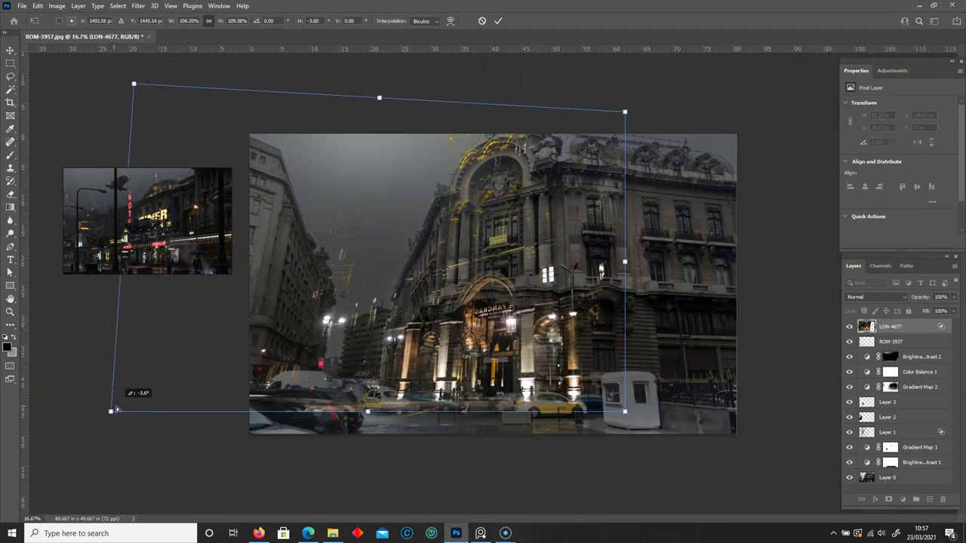
drag(373, 99, 373, 130)
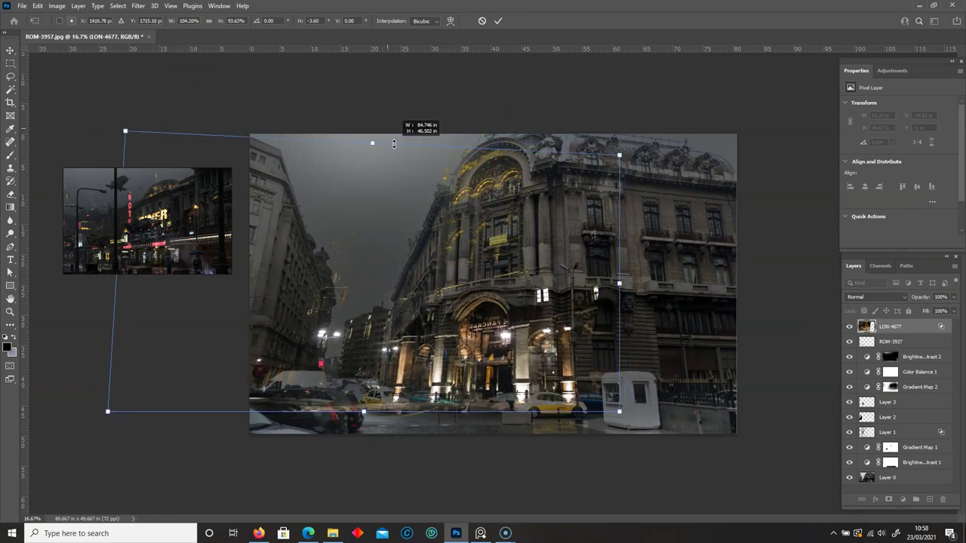
mouse_move(115, 286)
mouse_down()
mouse_move(174, 286)
mouse_move(134, 284)
mouse_up()
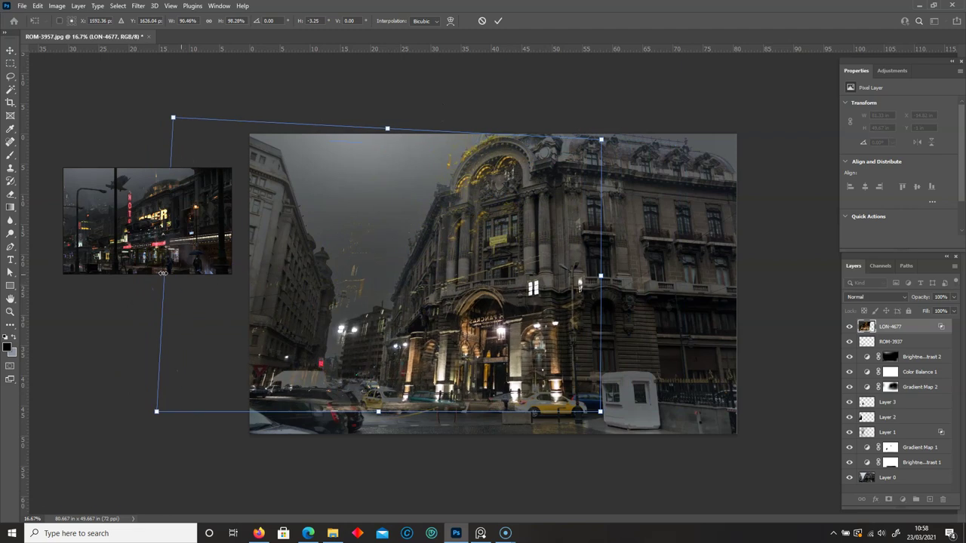
mouse_move(186, 275)
mouse_down()
mouse_move(172, 275)
mouse_move(190, 237)
mouse_up()
right_click(295, 254)
click(317, 298)
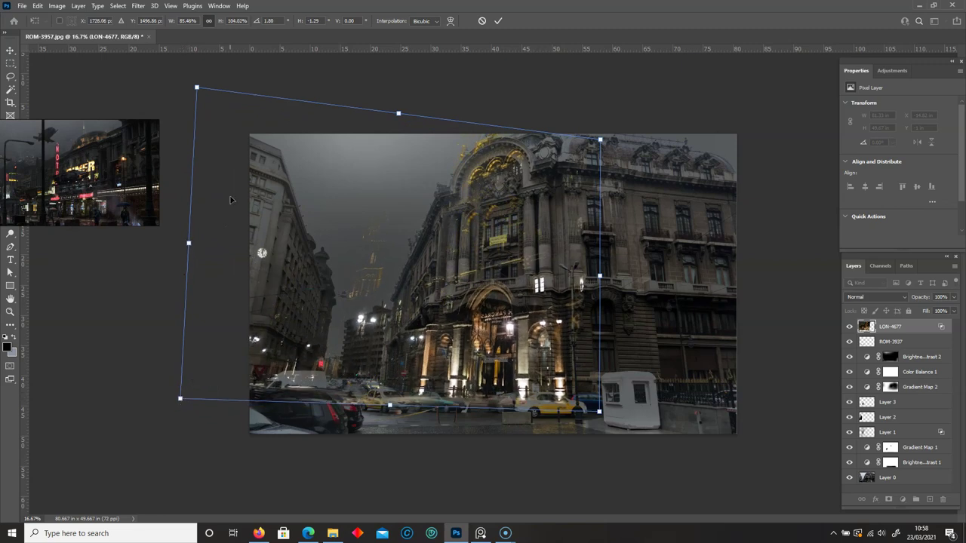
key(Escape)
Step: Try rotating a lassoed window-light patch, then drop the selection
key(e)
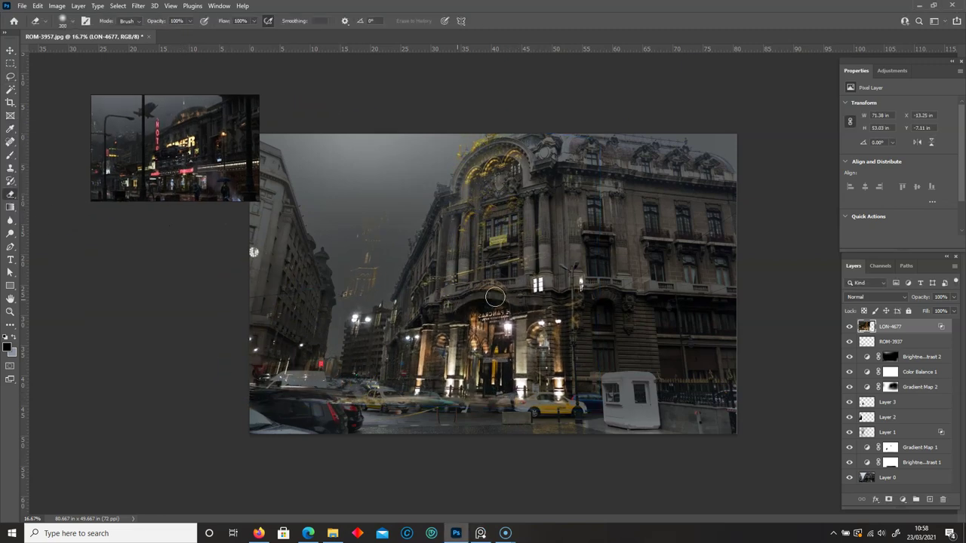
click(11, 77)
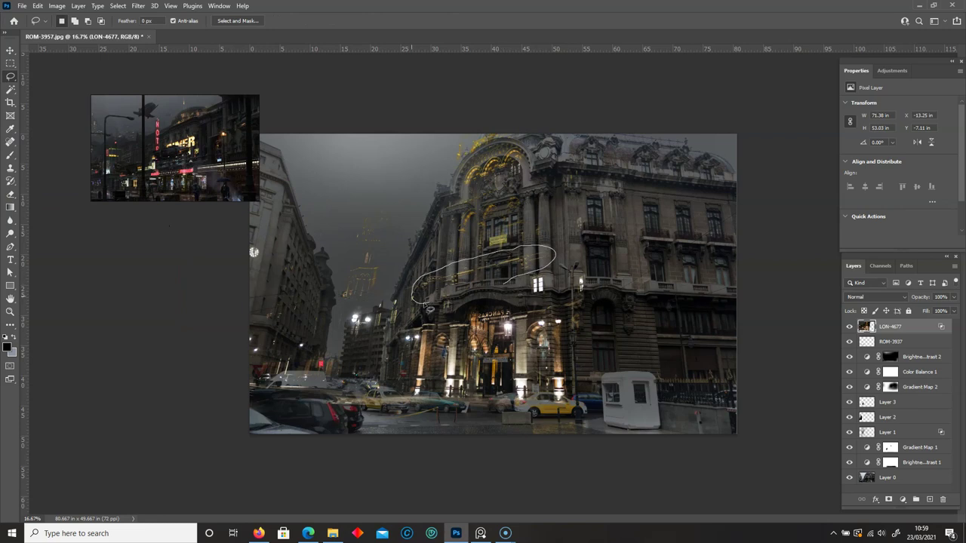
drag(428, 308, 417, 303)
key(ctrl+t)
drag(498, 332, 493, 310)
key(Return)
key(ctrl+d)
Step: Skew the window lights above the entrance
drag(548, 222, 472, 265)
key(ctrl+t)
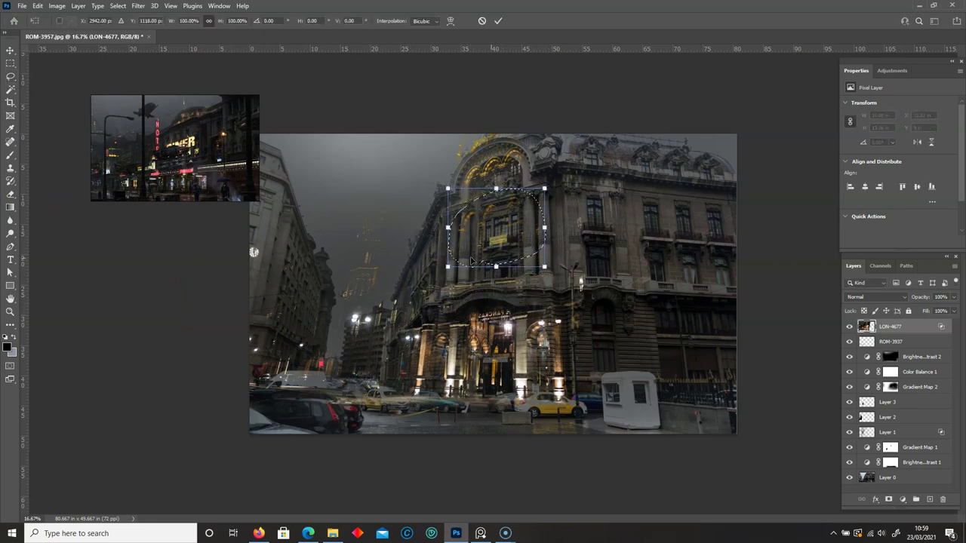
right_click(548, 222)
click(582, 267)
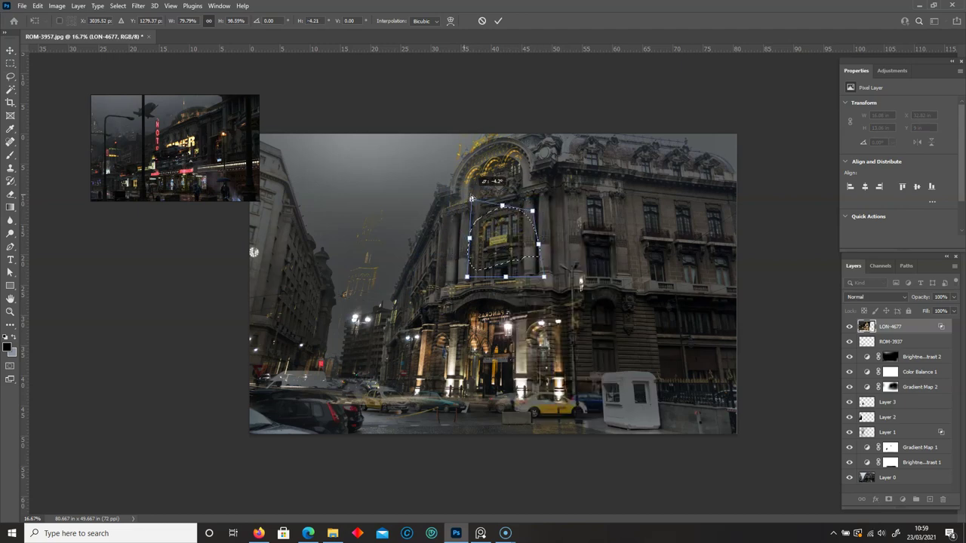
key(Return)
key(ctrl+d)
Step: Enlarge the golden arch glow to about 221% and stretch it over the top arch
key(b)
key(l)
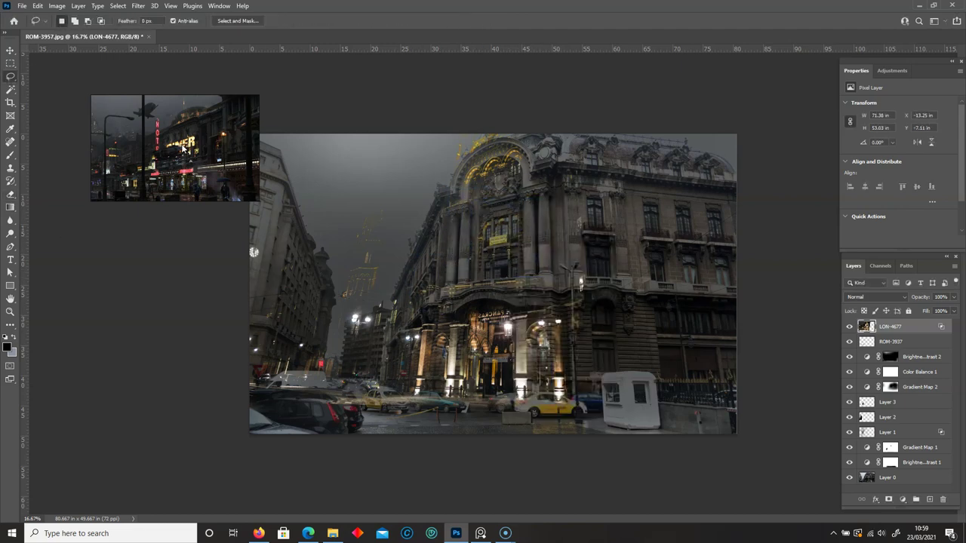
drag(457, 179, 483, 202)
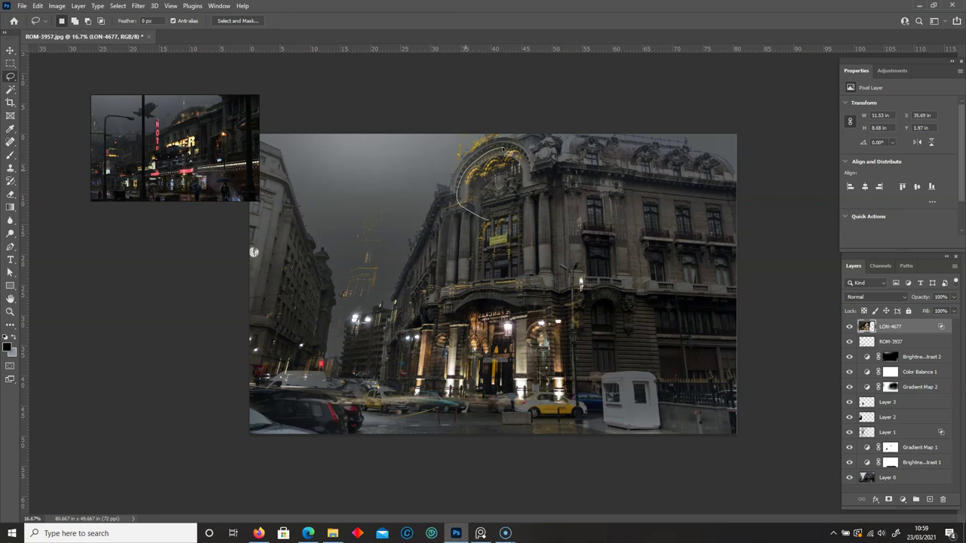
drag(504, 151, 528, 215)
key(ctrl+t)
mouse_move(578, 155)
mouse_down()
mouse_move(631, 112)
mouse_move(629, 91)
mouse_up()
drag(543, 219, 522, 256)
drag(653, 210, 687, 208)
drag(383, 220, 374, 221)
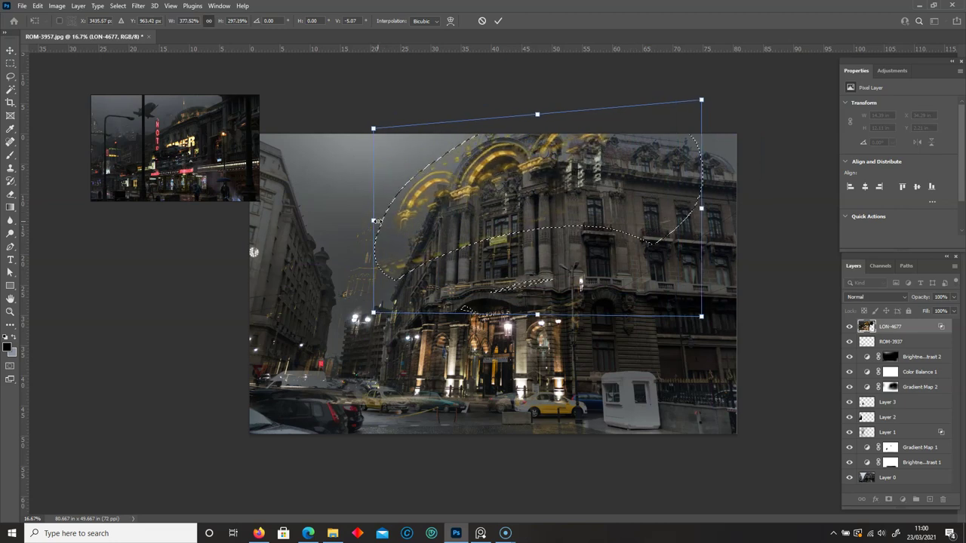
key(Return)
Step: Delete the leftover yellow glow on the left and reposition a light patch
drag(394, 158, 399, 249)
key(Delete)
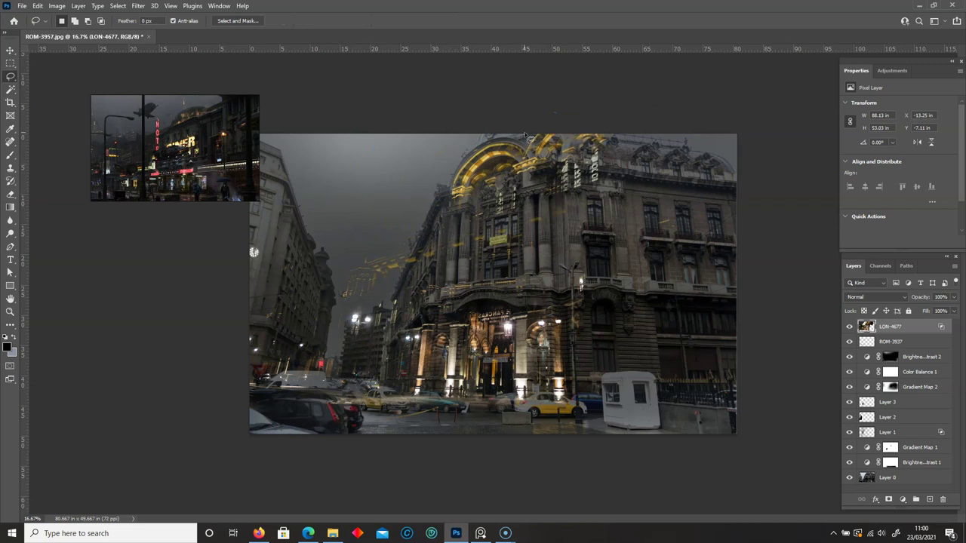
mouse_move(483, 204)
mouse_down()
mouse_move(340, 272)
mouse_move(366, 302)
mouse_move(358, 275)
mouse_move(427, 261)
mouse_move(425, 278)
mouse_up()
key(v)
key(l)
key(v)
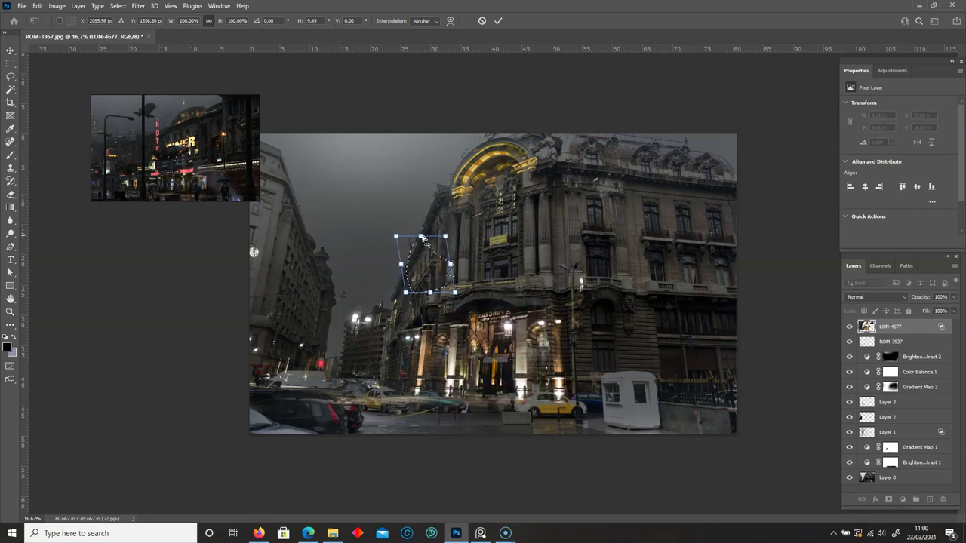
key(ctrl+d)
key(e)
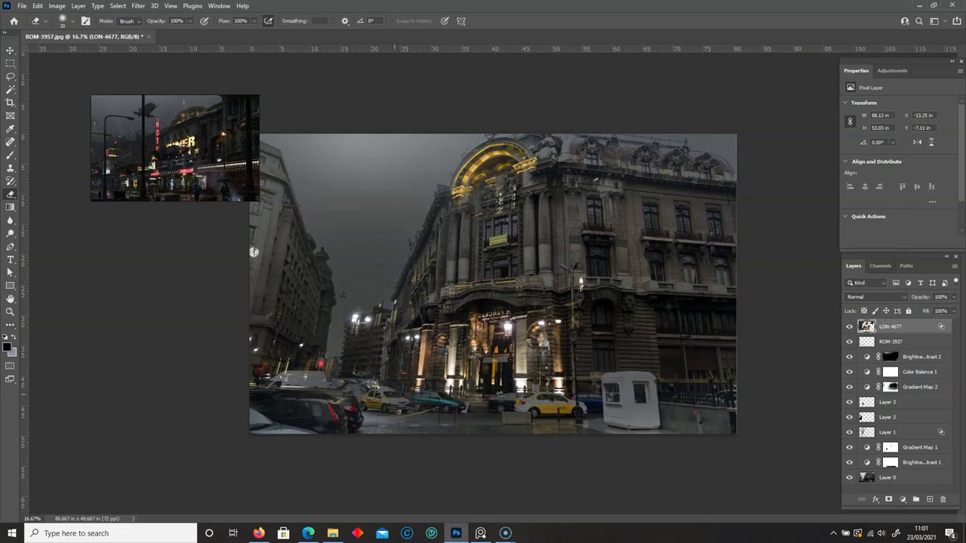
Step: Nudge the street-light glow up and right, then flip the canvas horizontally
key(v)
key(ctrl+shift+d)
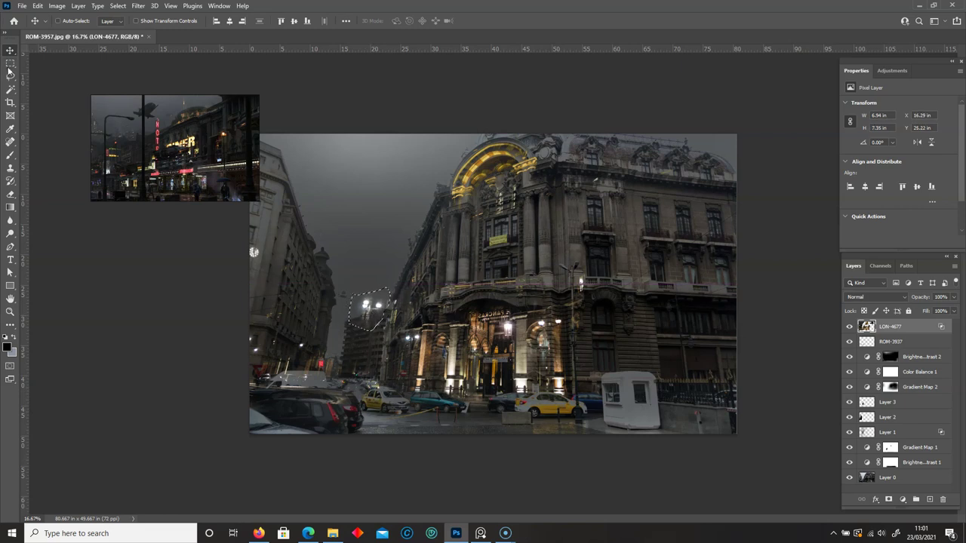
key(ctrl+d)
key(l)
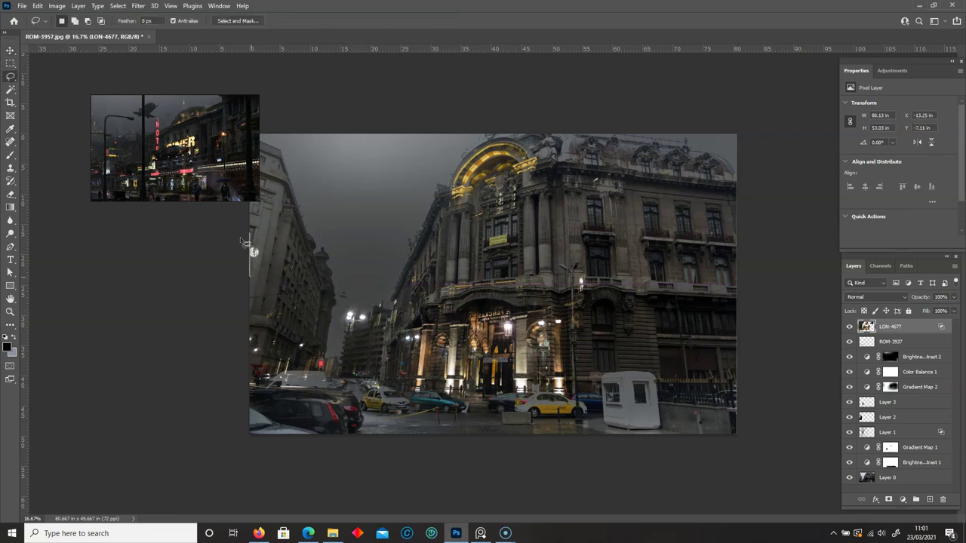
drag(242, 242, 248, 230)
key(m)
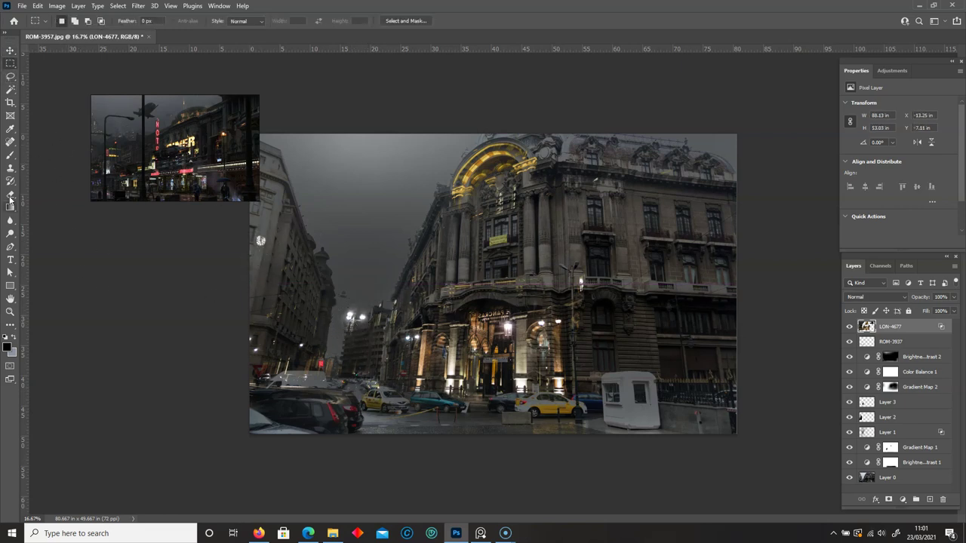
click(10, 196)
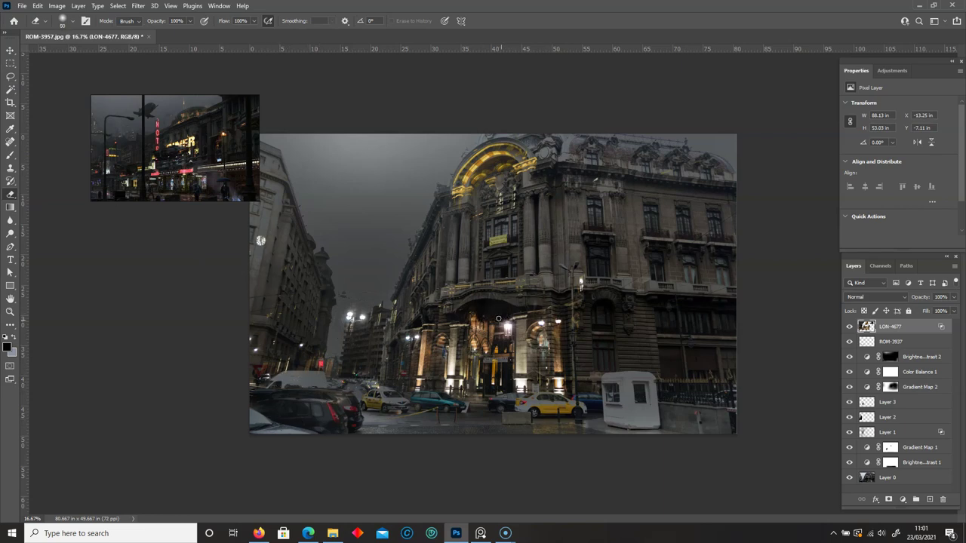
click(57, 5)
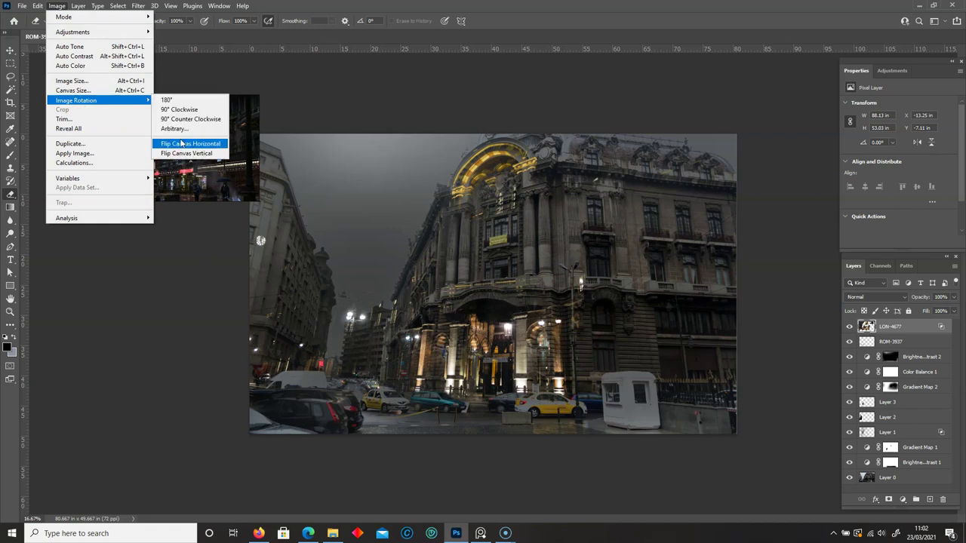
click(192, 206)
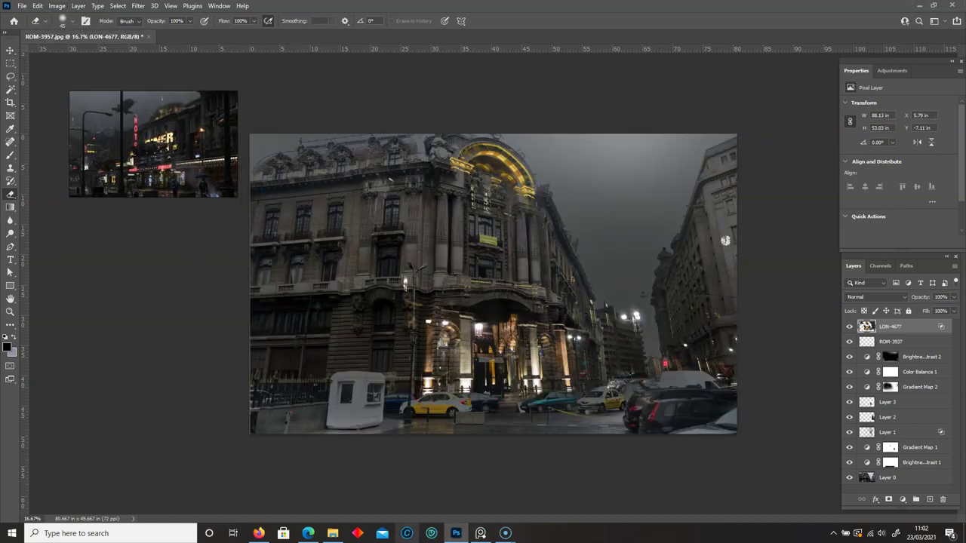
Step: Shift the dome glow's hue to -6 and place the LON-4680 station photo
click(57, 5)
click(302, 163)
drag(174, 386, 172, 397)
key(Return)
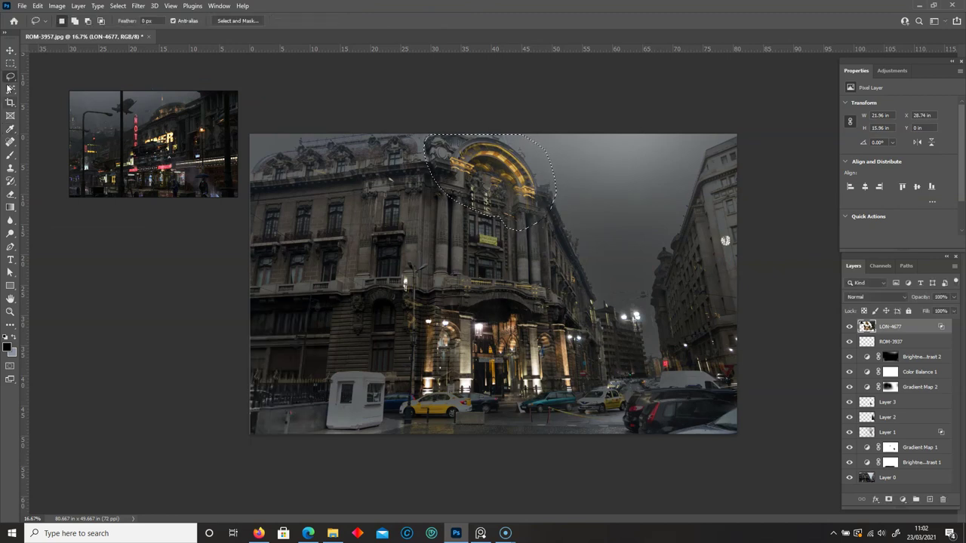
key(ctrl+d)
key(ctrl+t)
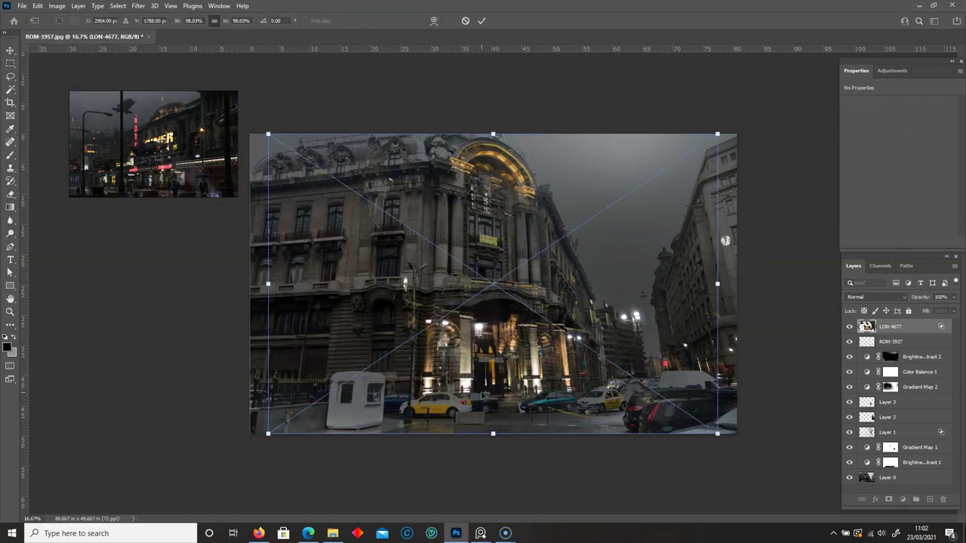
key(Return)
key(Return)
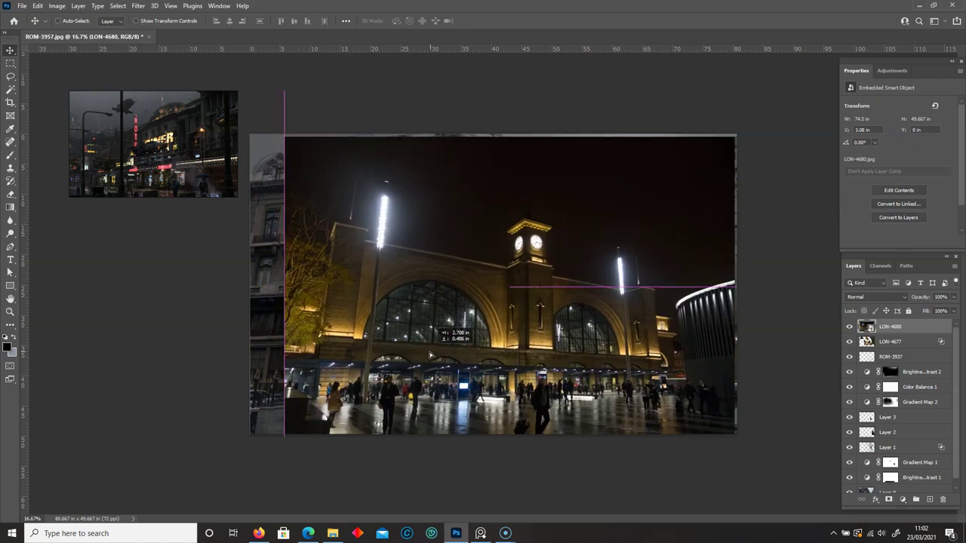
Step: Resize the LON-4680 station layer and blend it with Lighten
right_click(921, 329)
click(830, 249)
key(ctrl+alt+i)
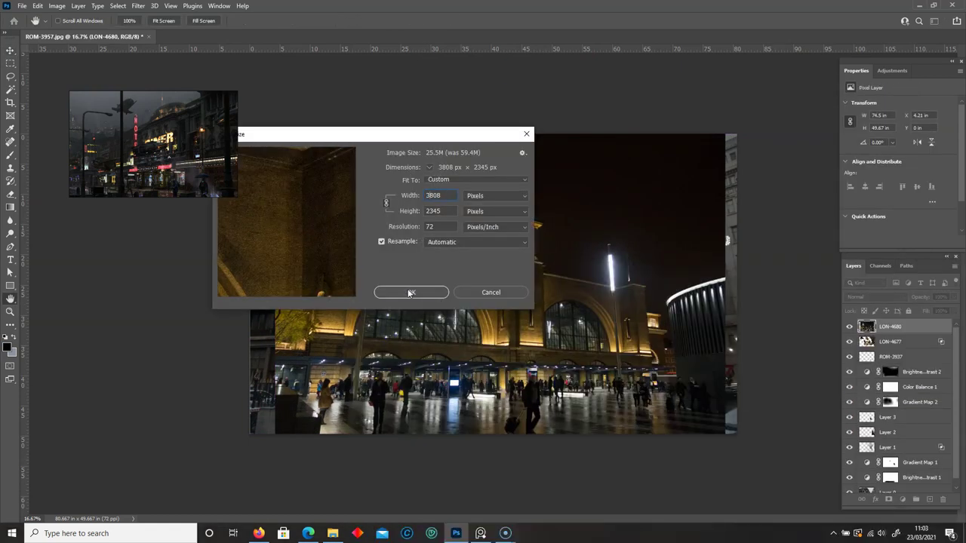
click(385, 292)
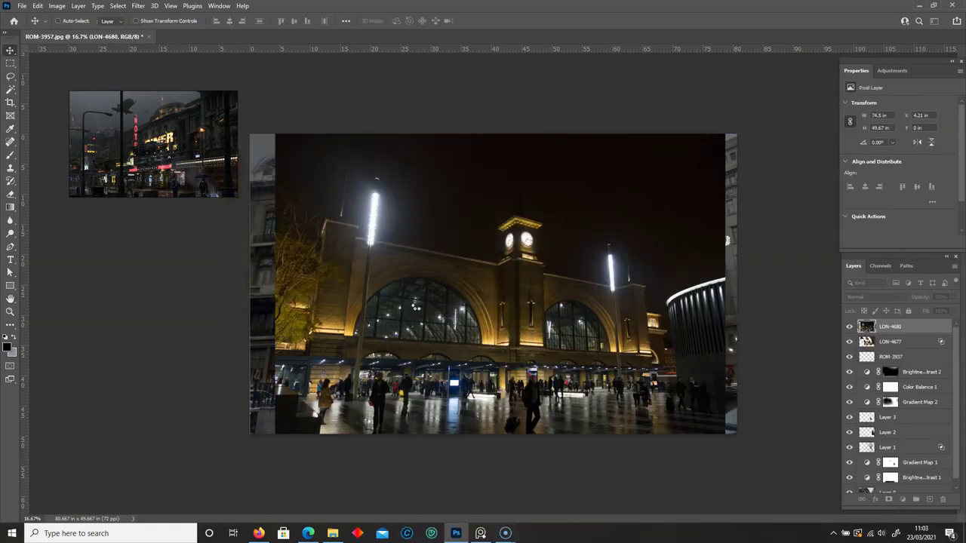
key(ctrl+plus)
click(875, 297)
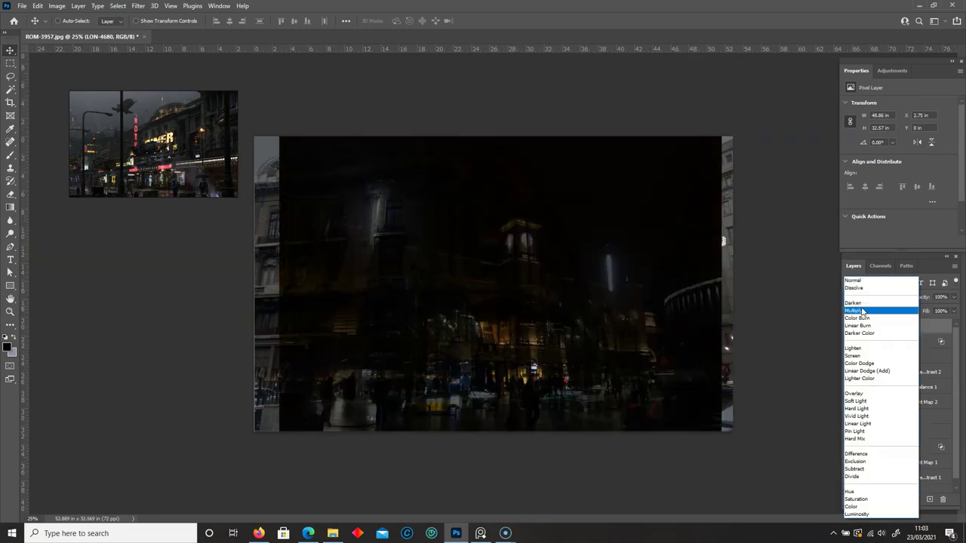
click(868, 329)
key(ctrl+t)
key(Return)
Step: Shift the lamp's light streak and move a patch of lights to the right
key(l)
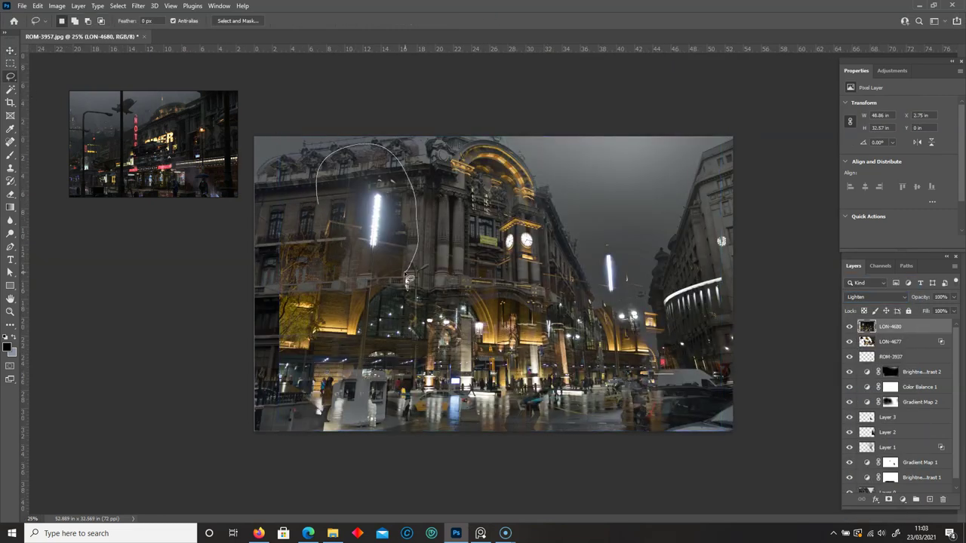
drag(375, 222, 418, 267)
key(m)
key(ctrl+d)
key(e)
key(l)
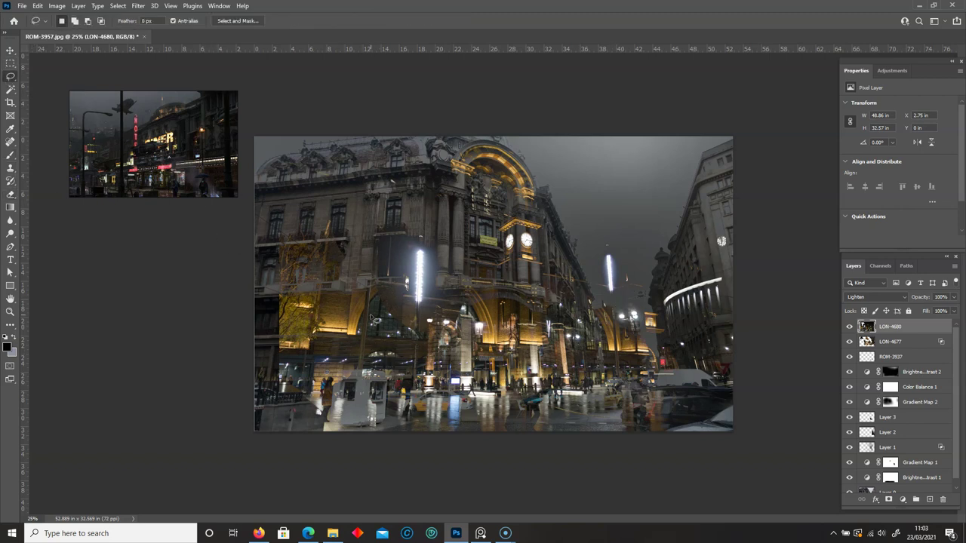
key(v)
drag(338, 225, 632, 247)
key(ctrl+d)
key(e)
Step: Erase the lower-right lit area and delete the street along the image bottom
drag(650, 356, 543, 385)
click(10, 76)
key(ctrl+shift+d)
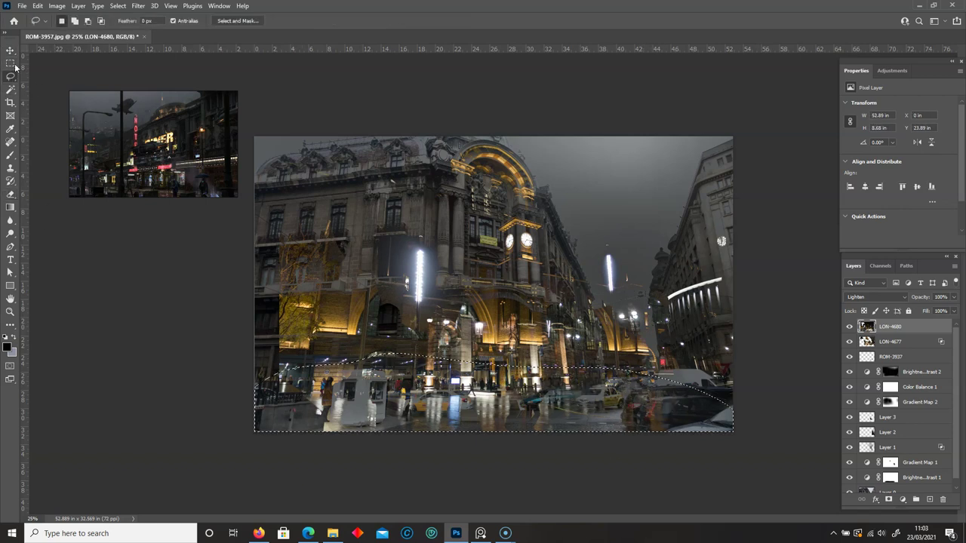
key(Delete)
key(ctrl+d)
key(m)
key(e)
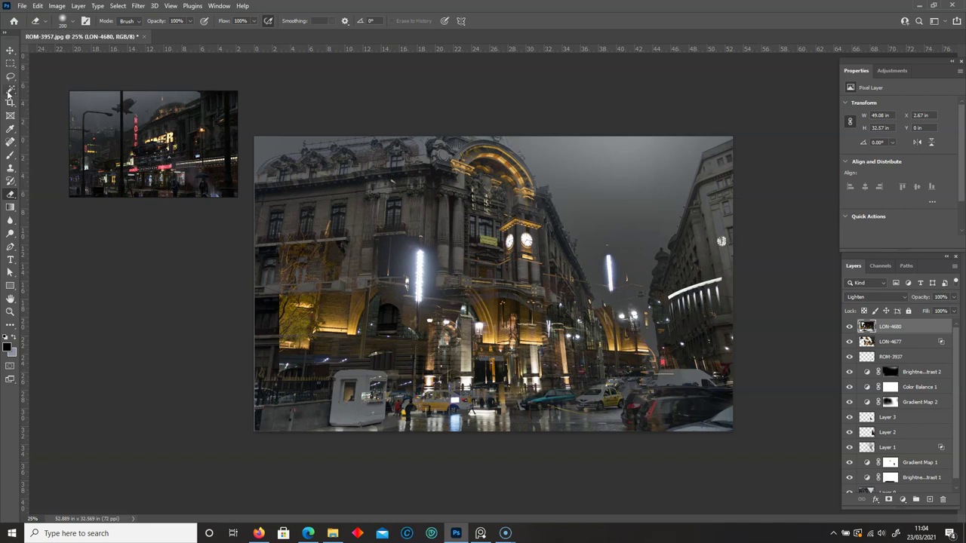
Step: Erase the lit windows and tree left of the building, and nudge a selected window patch
key(m)
click(10, 195)
mouse_move(377, 339)
mouse_down()
mouse_move(273, 295)
mouse_move(354, 276)
mouse_move(365, 349)
mouse_up()
key(l)
key(v)
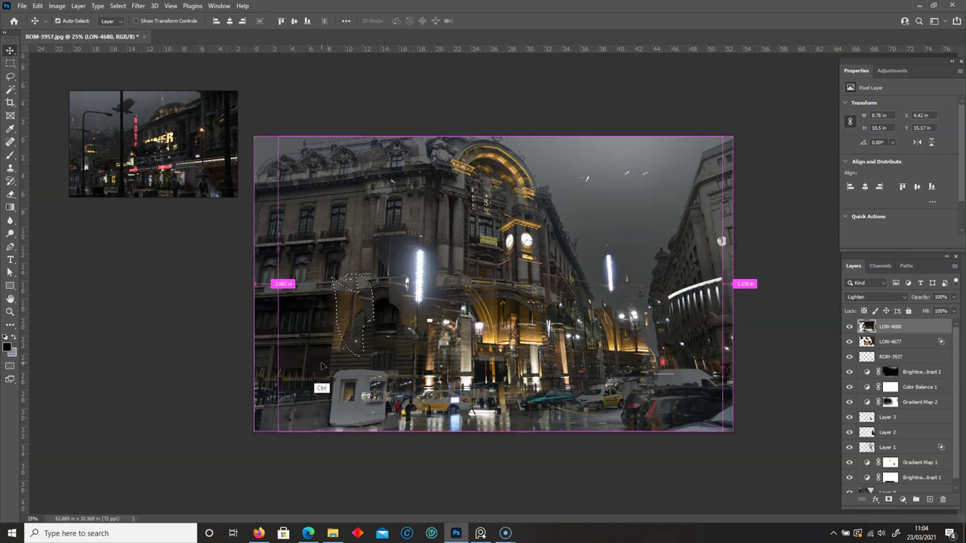
key(ctrl+t)
key(Return)
key(ctrl+d)
Step: Erase the lit street reflections, the lights around the central arch and the right clock face
key(m)
click(10, 194)
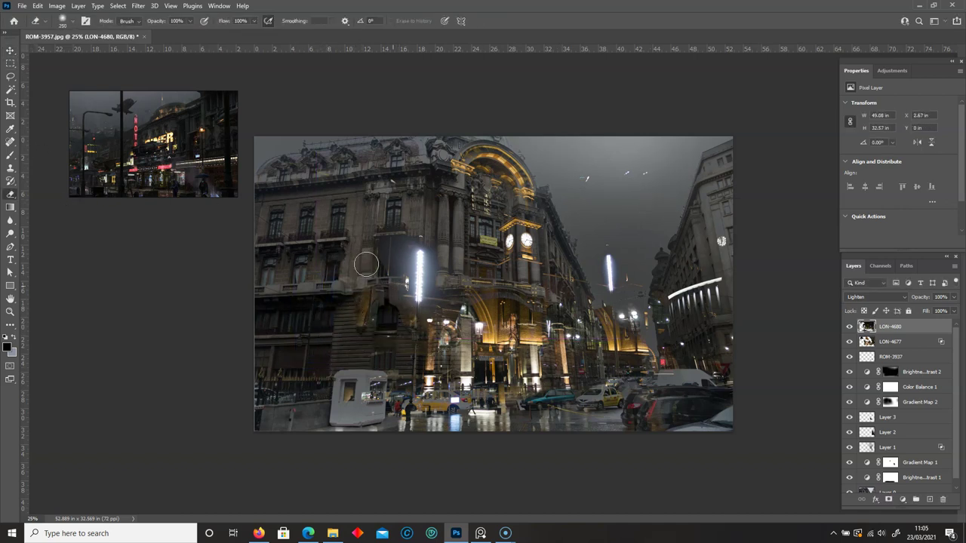
drag(445, 316, 468, 351)
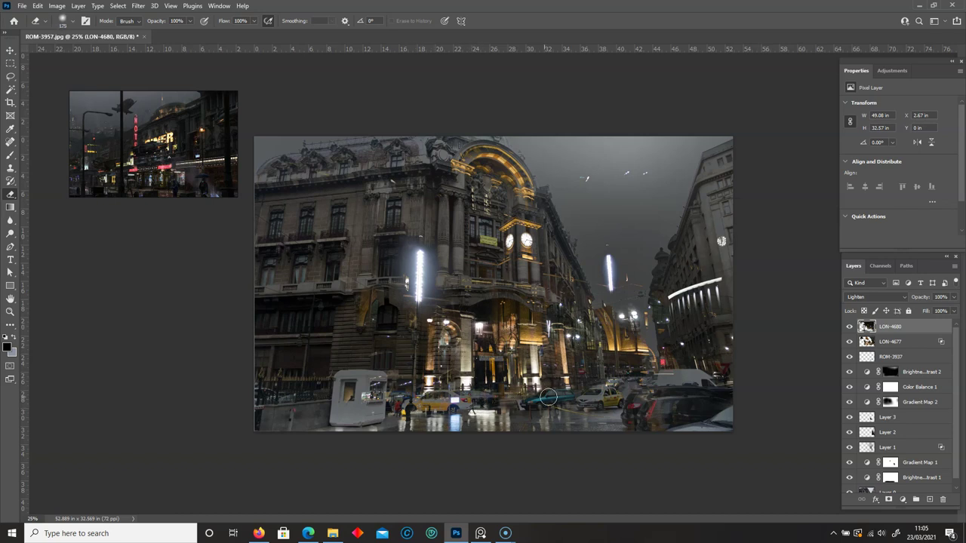
drag(543, 354, 505, 302)
drag(528, 256, 522, 228)
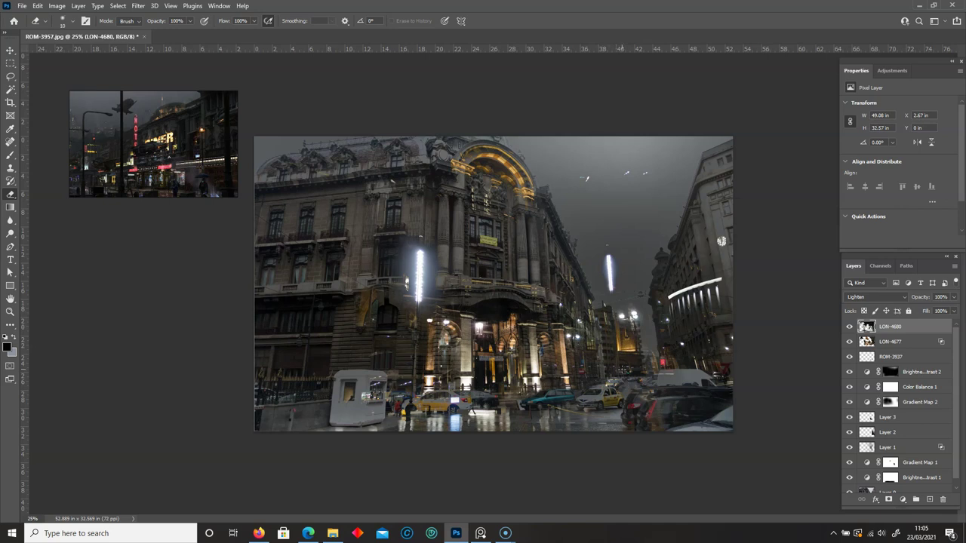
Step: Move the right light streak onto the building's edge and skew it into place
key(v)
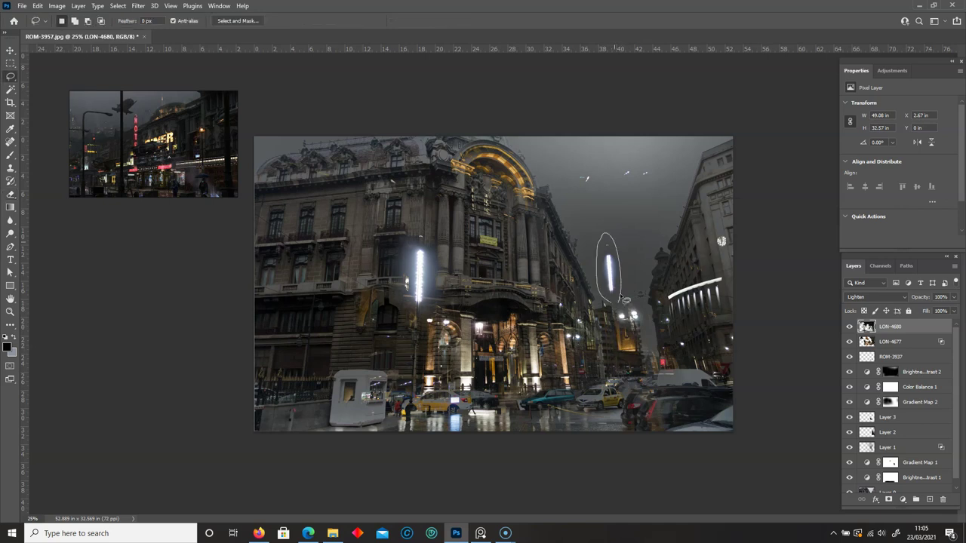
drag(609, 274, 551, 288)
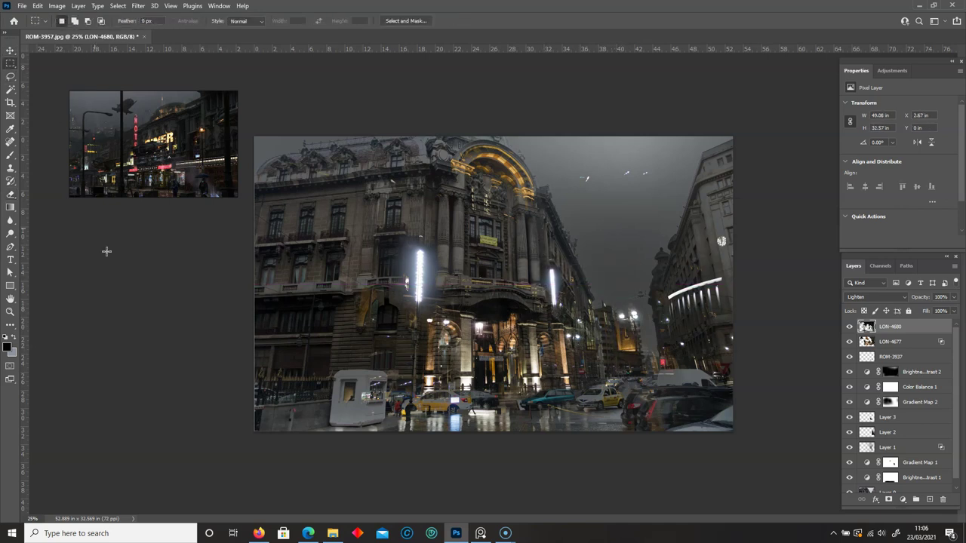
key(l)
mouse_move(570, 180)
mouse_down()
mouse_move(674, 256)
mouse_move(695, 202)
mouse_up()
key(ctrl+t)
right_click(673, 252)
click(689, 289)
key(Return)
key(ctrl+d)
key(m)
key(e)
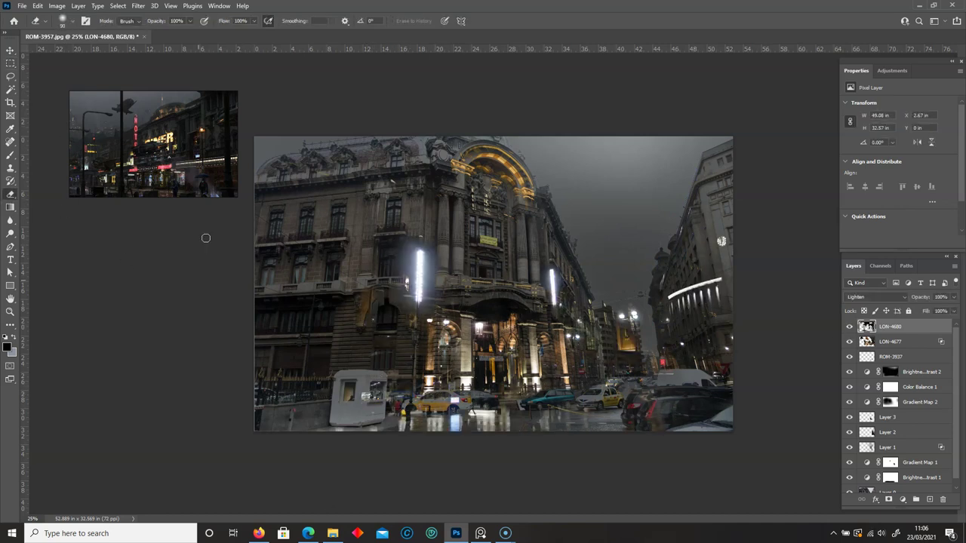
Step: Drag LON-4333.jpg from the reference photo folder onto the canvas
click(332, 532)
scroll(347, 399, up, 10)
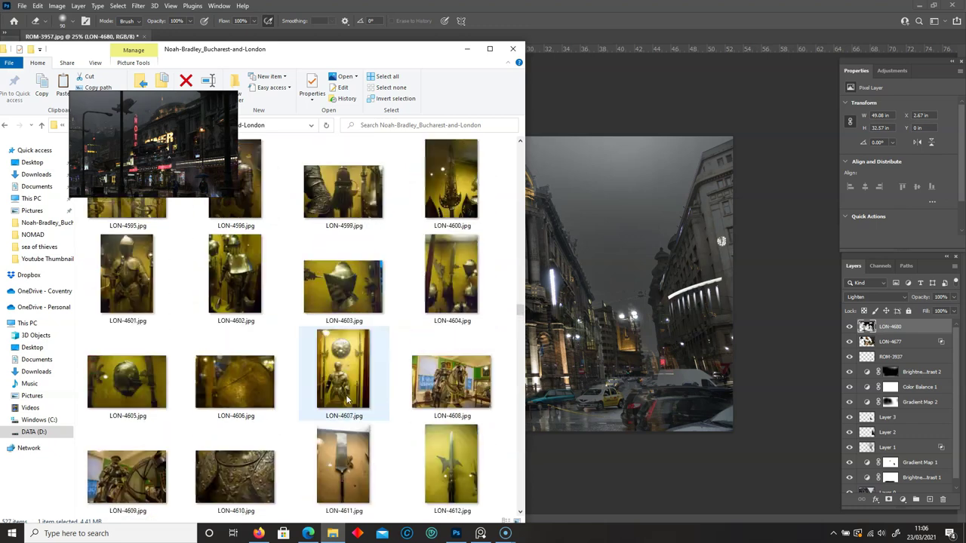
scroll(347, 400, up, 5)
scroll(347, 400, up, 3)
scroll(347, 400, up, 5)
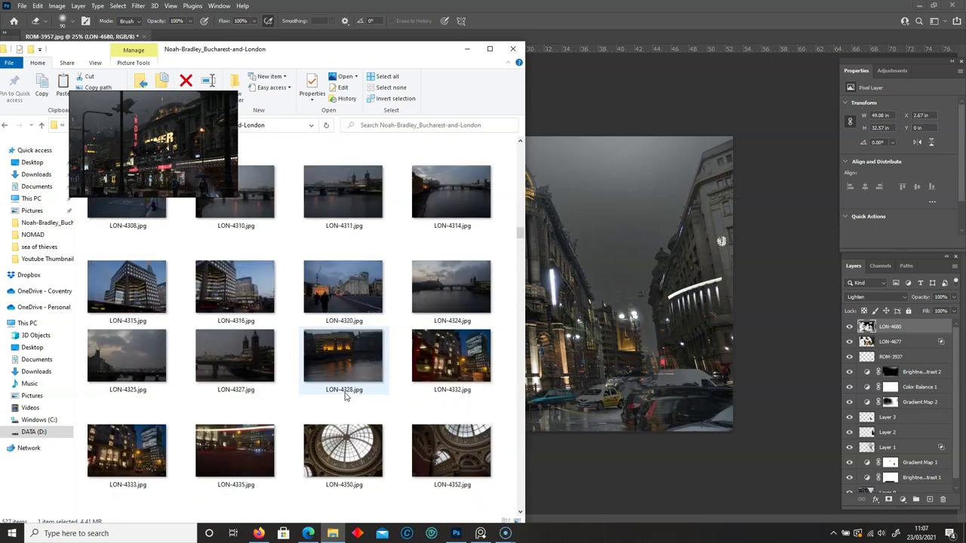
drag(127, 450, 634, 351)
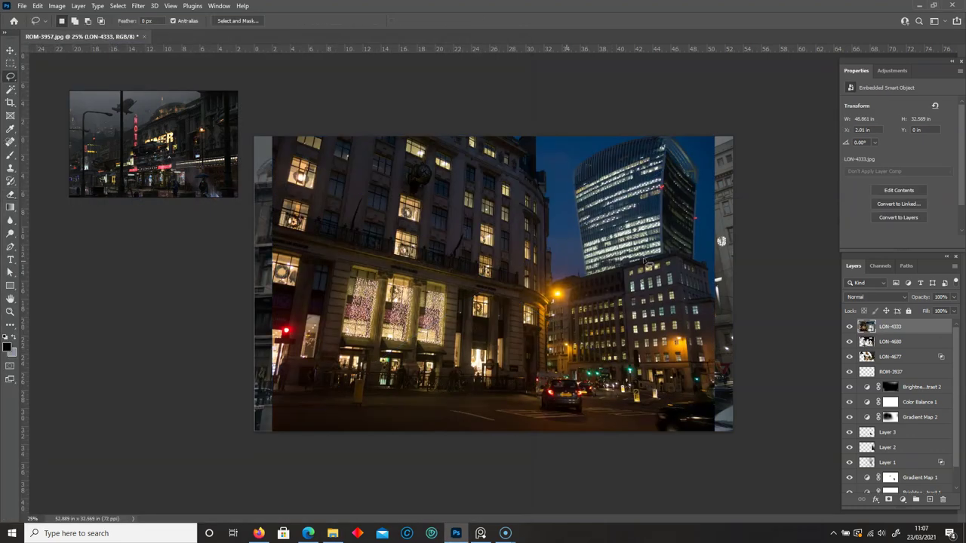
Step: Copy the lit office building from LON-4333, then flip, shrink and rotate it at the street's far end
drag(692, 343, 645, 402)
key(ctrl+j)
click(849, 341)
key(ctrl+t)
right_click(551, 249)
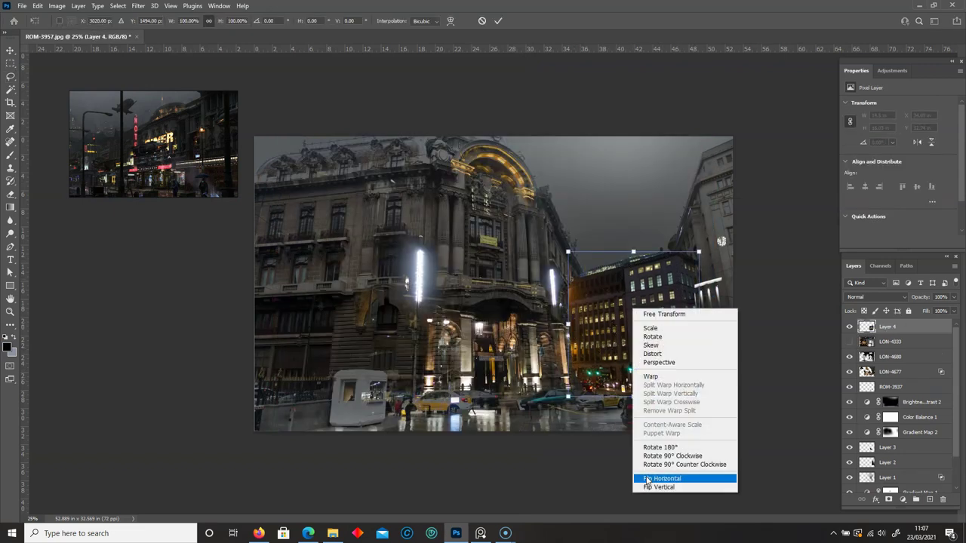
click(585, 477)
drag(567, 253, 640, 339)
right_click(638, 340)
click(646, 323)
mouse_move(603, 292)
mouse_down()
mouse_move(636, 314)
mouse_move(641, 300)
mouse_up()
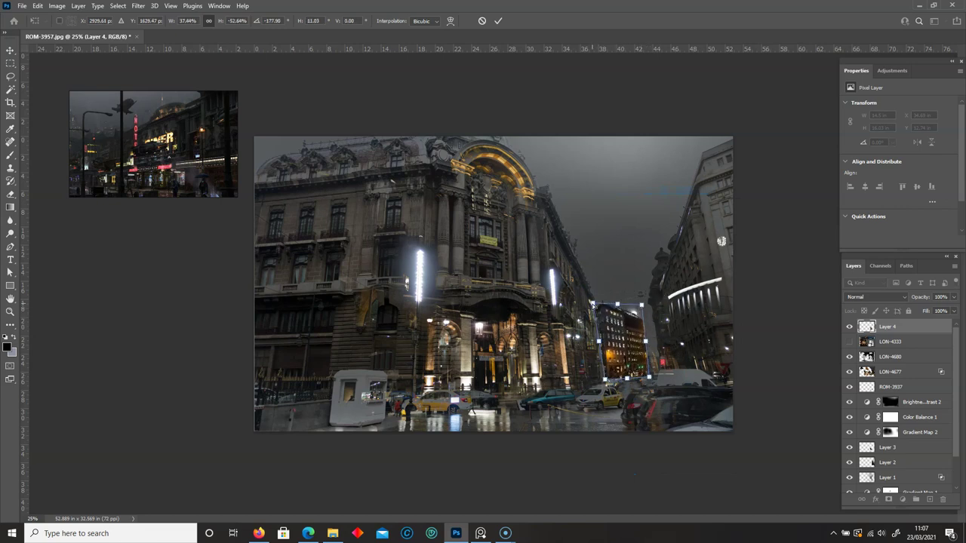
key(Return)
Step: Blend Layer 4 as Lighten and reduce its saturation to -48 with Hue/Saturation
click(875, 296)
click(875, 355)
key(e)
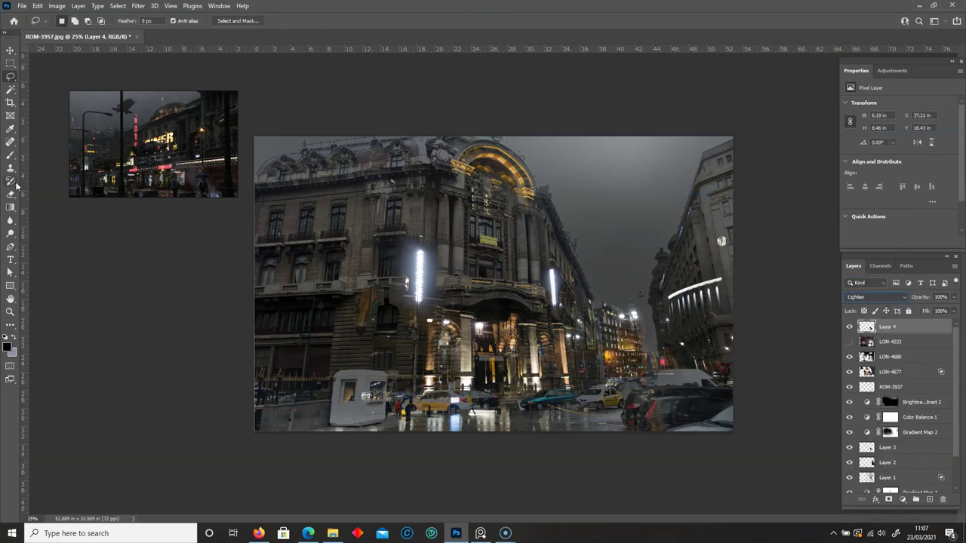
click(56, 5)
mouse_move(83, 106)
click(189, 102)
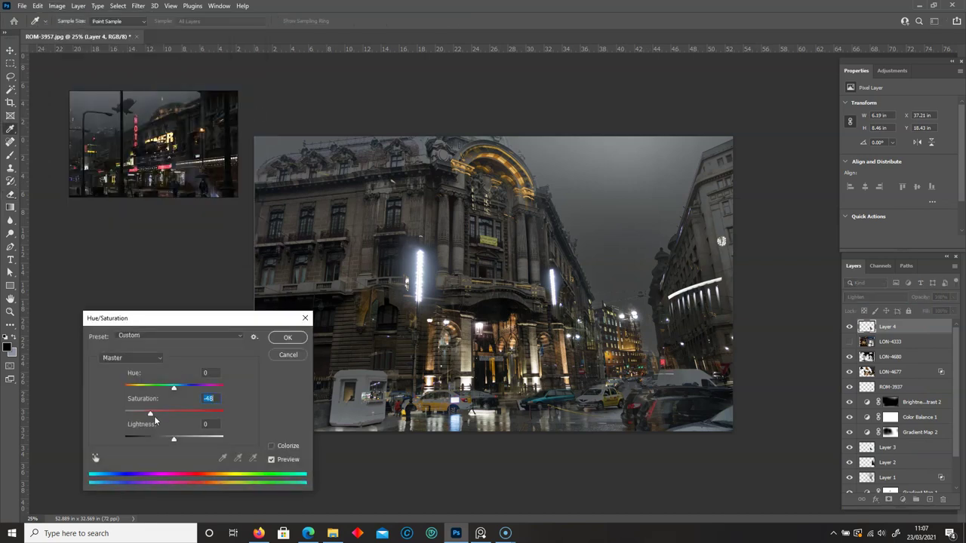
key(Return)
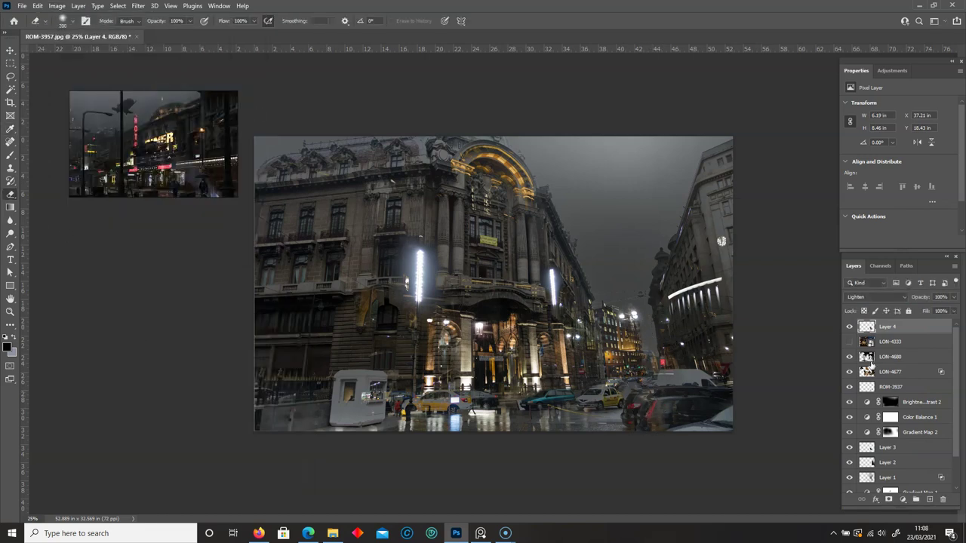
Step: Move the lamps on LON-4677 up onto the top-left building's rooftop
click(870, 361)
click(886, 371)
key(v)
mouse_move(626, 309)
mouse_down()
mouse_move(282, 177)
mouse_move(279, 151)
mouse_up()
key(ctrl+d)
Step: Compare LON-4680 and LON-4677 with the station lights hidden, then pick the Eraser for the curved stripe
key(m)
key(l)
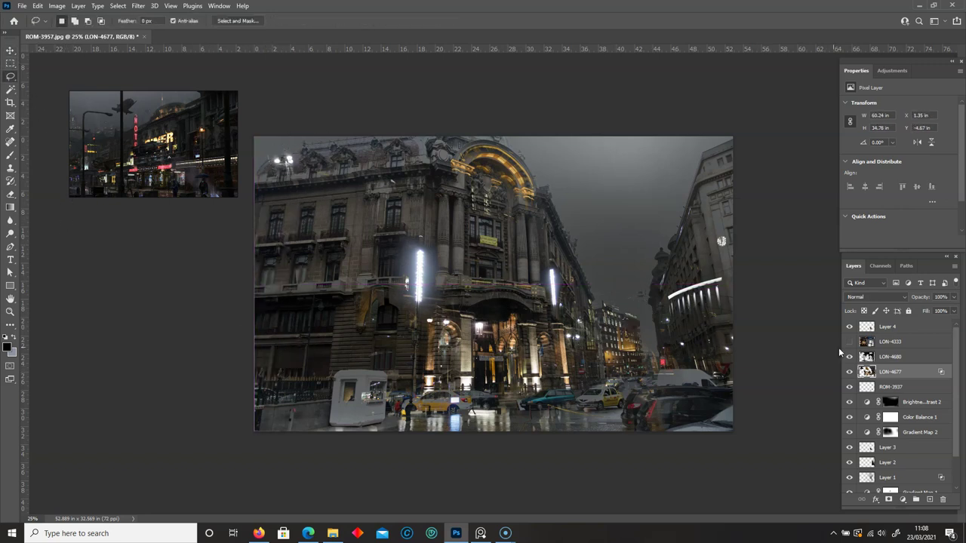
click(890, 356)
key(ctrl+comma)
key(ctrl+comma)
key(ctrl+comma)
key(ctrl+comma)
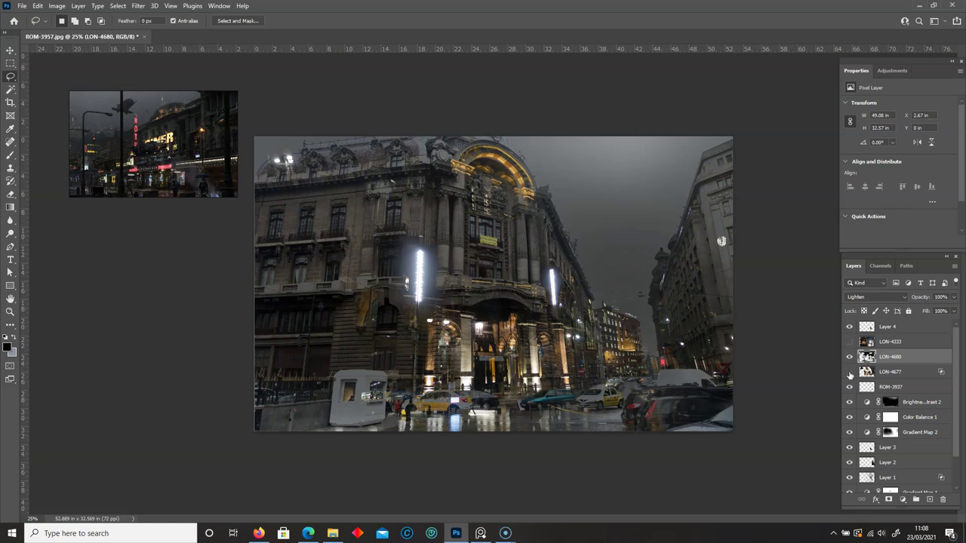
key(alt+bracketleft)
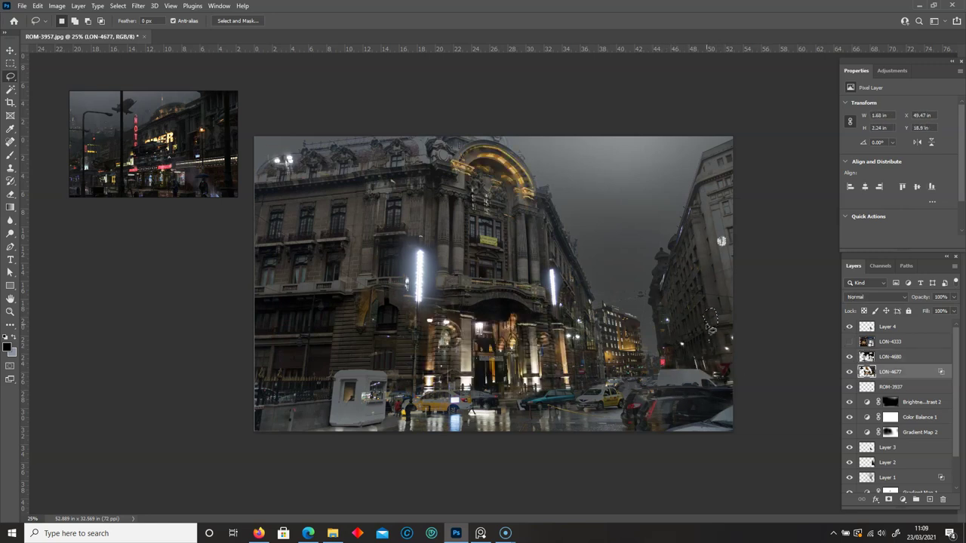
key(ctrl+comma)
key(ctrl+comma)
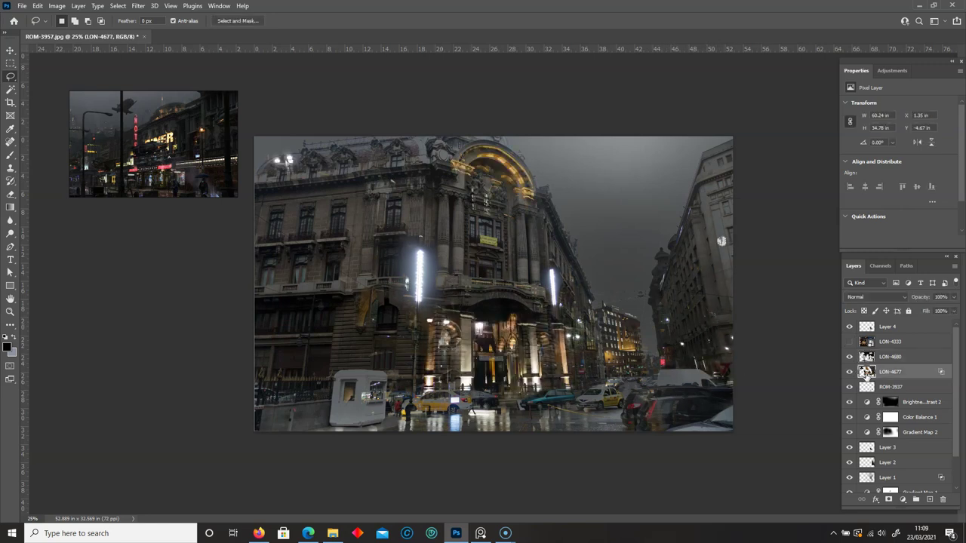
key(e)
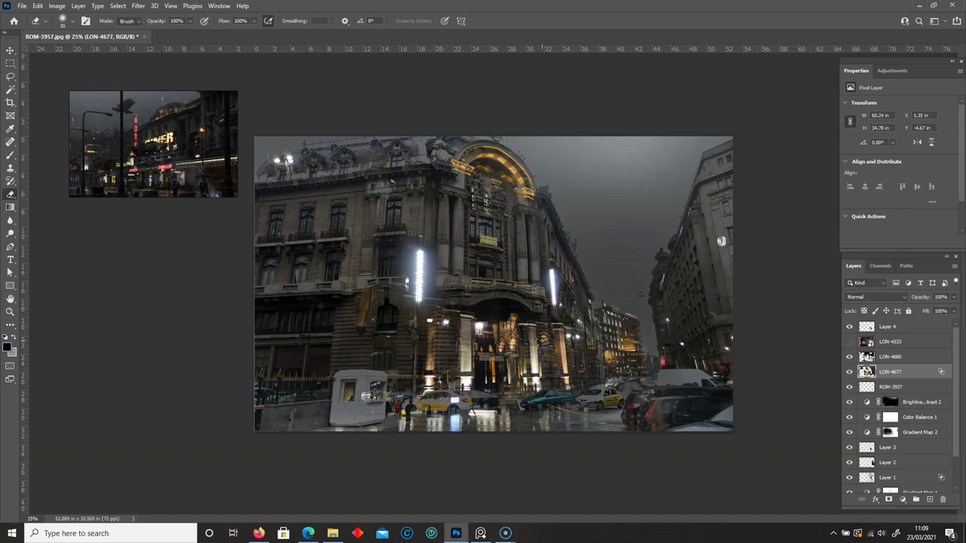
key(ctrl+comma)
key(ctrl+comma)
Step: Add a Brightness/Contrast layer at -44/-20, masking the upper building and arch with a 1200 px brush
click(886, 326)
click(903, 499)
mouse_move(896, 132)
mouse_down()
mouse_move(882, 132)
mouse_move(877, 151)
mouse_up()
key(b)
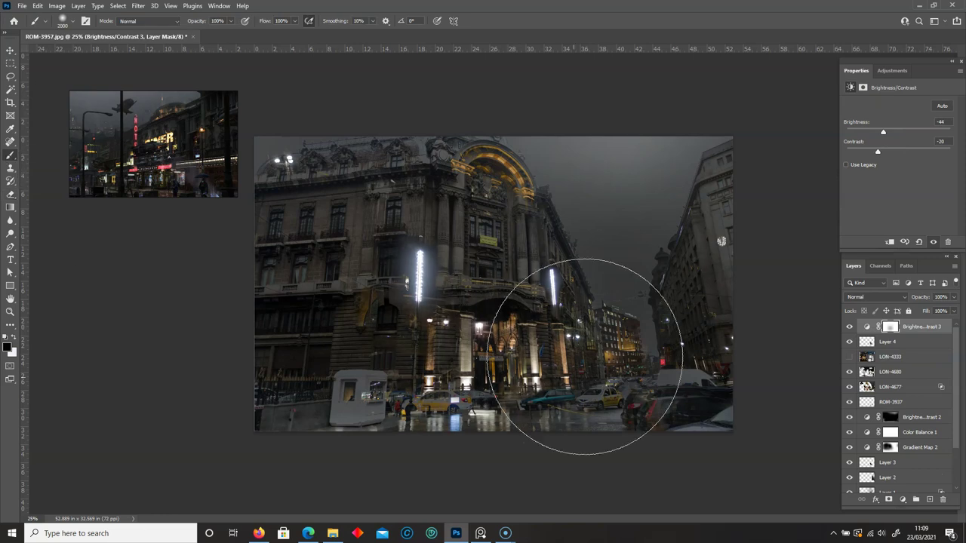
key(bracketright)
key(bracketright)
key(bracketright)
mouse_move(664, 155)
mouse_down()
mouse_move(518, 161)
mouse_move(463, 249)
mouse_up()
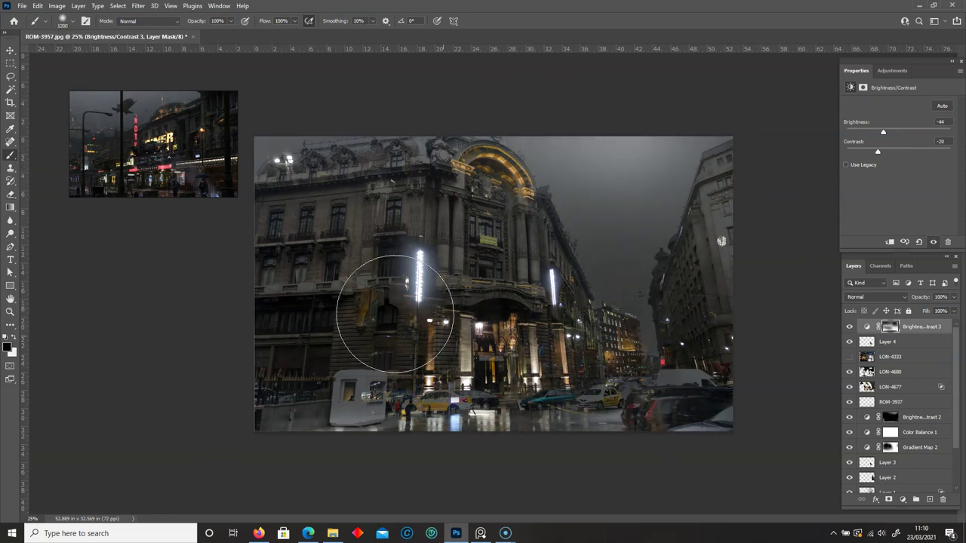
Step: Try a bluer-midtone Color Balance layer, delete it, and toggle LON-4677's visibility
click(902, 499)
click(917, 393)
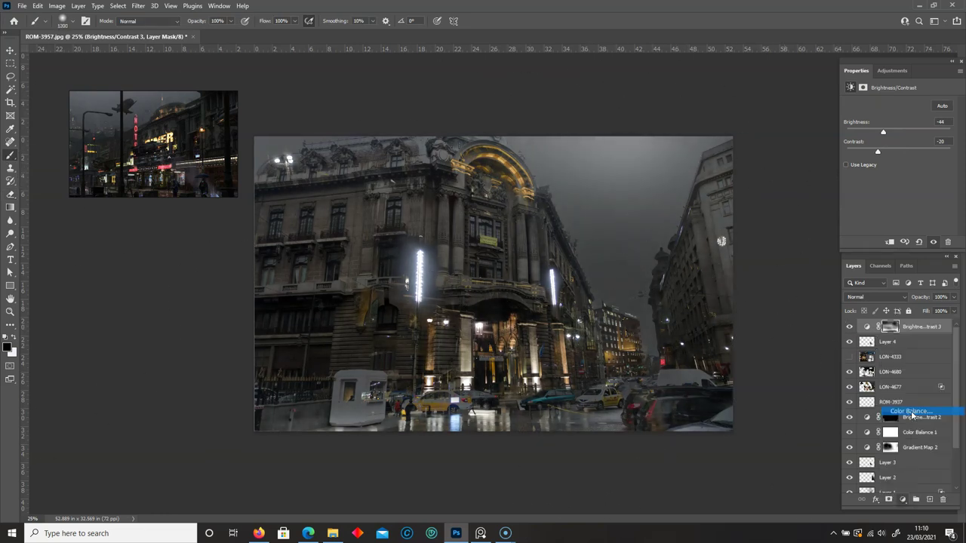
drag(882, 158, 883, 125)
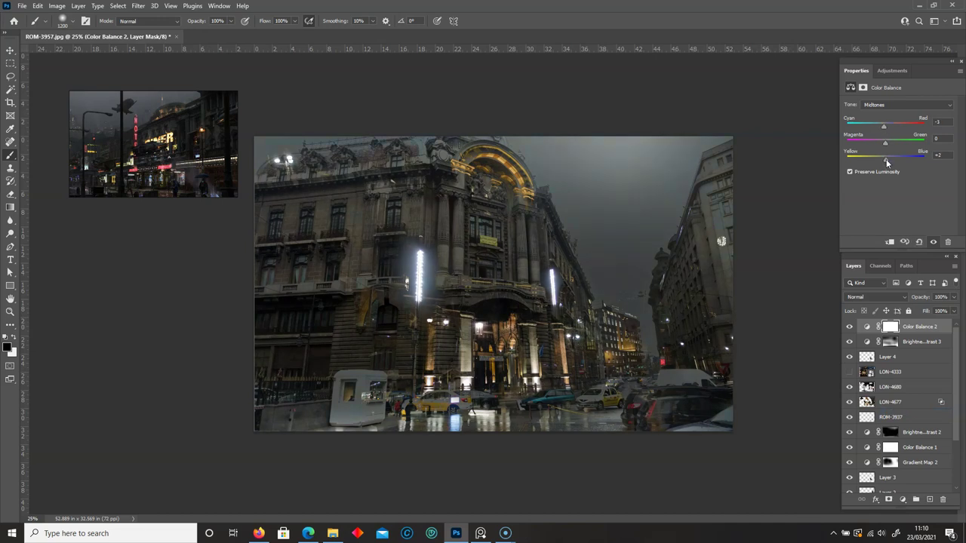
drag(937, 327, 942, 500)
click(849, 387)
click(890, 386)
key(l)
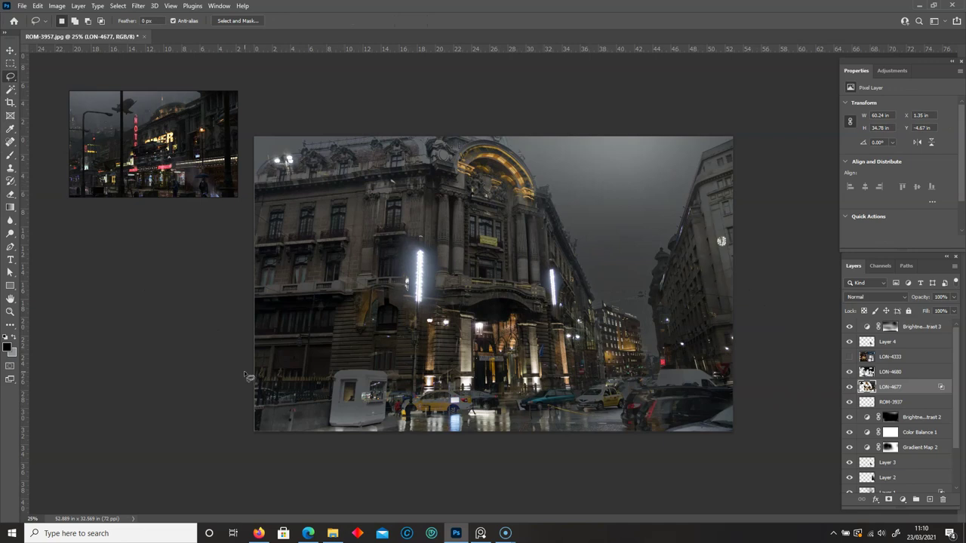
Step: Copy lit windows from LON-4333, flip them onto the ornate building, and blend them as Lighten
click(848, 356)
click(890, 356)
drag(457, 196, 504, 281)
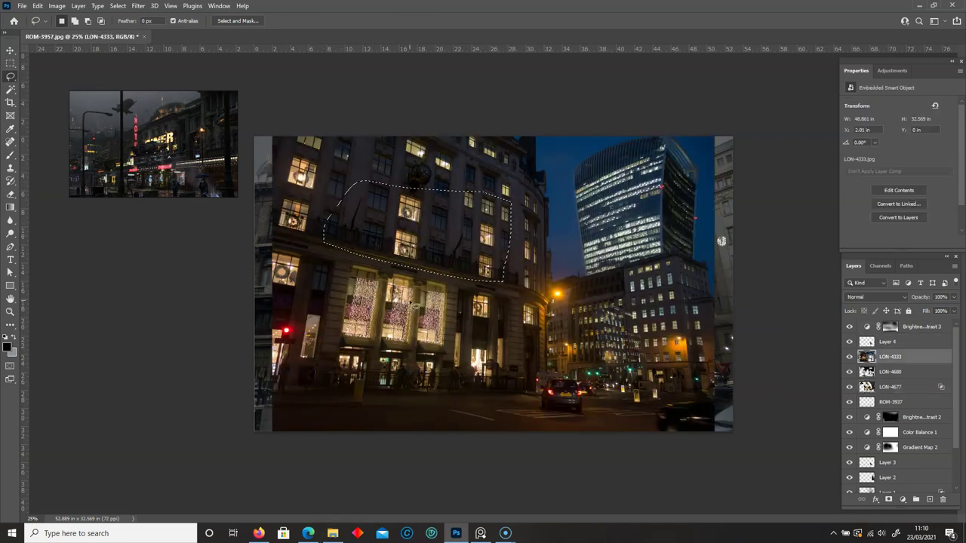
key(ctrl+j)
click(848, 371)
key(ctrl+t)
right_click(429, 252)
click(455, 420)
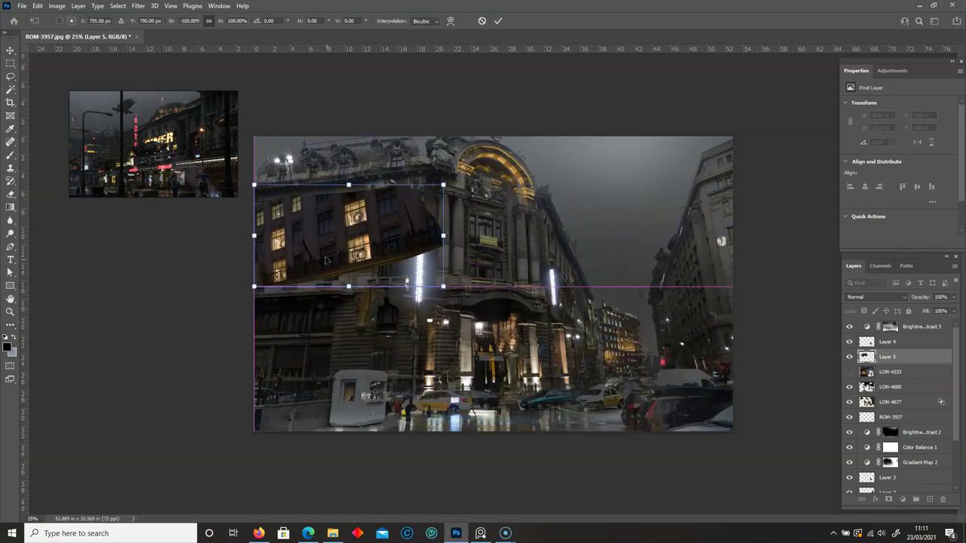
drag(257, 226, 277, 183)
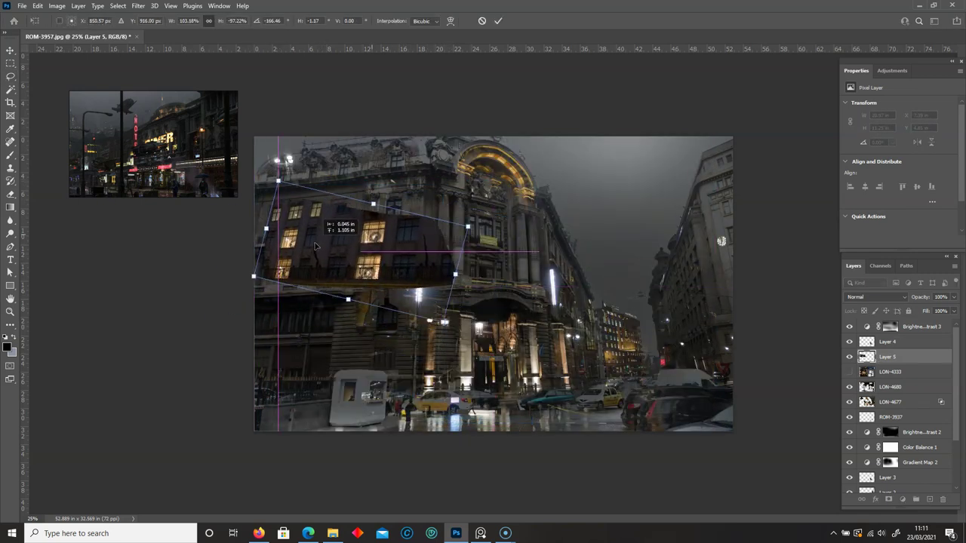
key(Return)
click(875, 297)
Step: Skew a column of lit windows taller to fit the facade
click(867, 383)
mouse_move(354, 207)
mouse_down()
mouse_move(349, 217)
mouse_move(389, 242)
mouse_move(412, 243)
mouse_up()
key(ctrl+t)
right_click(389, 243)
click(442, 291)
drag(372, 190, 372, 175)
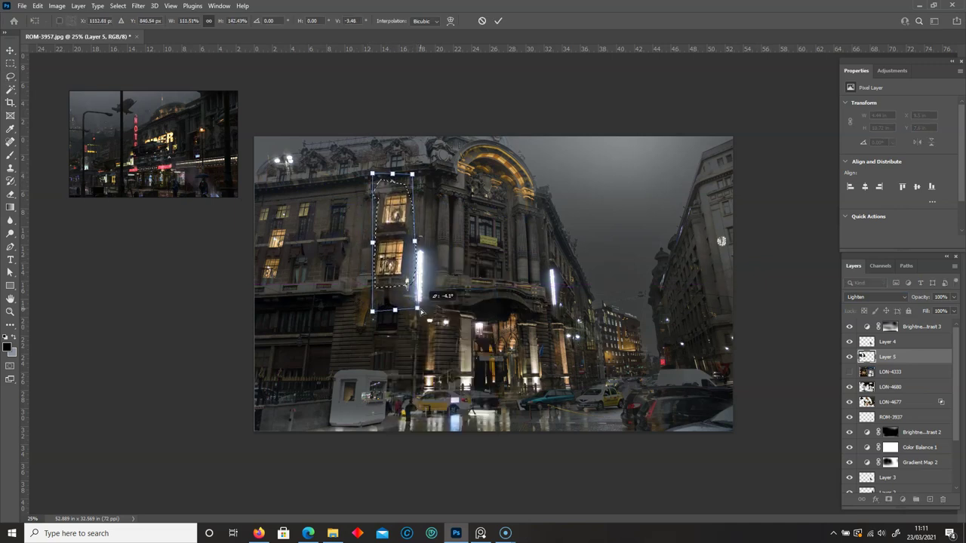
key(Return)
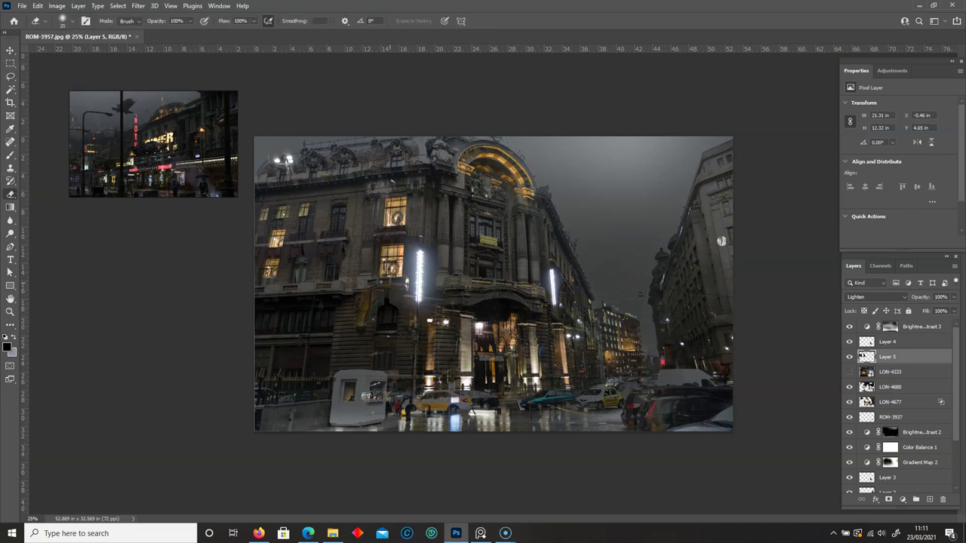
Step: Fit another block of lit windows onto the right-hand building
mouse_move(317, 221)
mouse_down()
mouse_move(504, 282)
mouse_move(683, 287)
mouse_move(737, 305)
mouse_move(703, 276)
mouse_move(720, 287)
mouse_up()
key(ctrl+t)
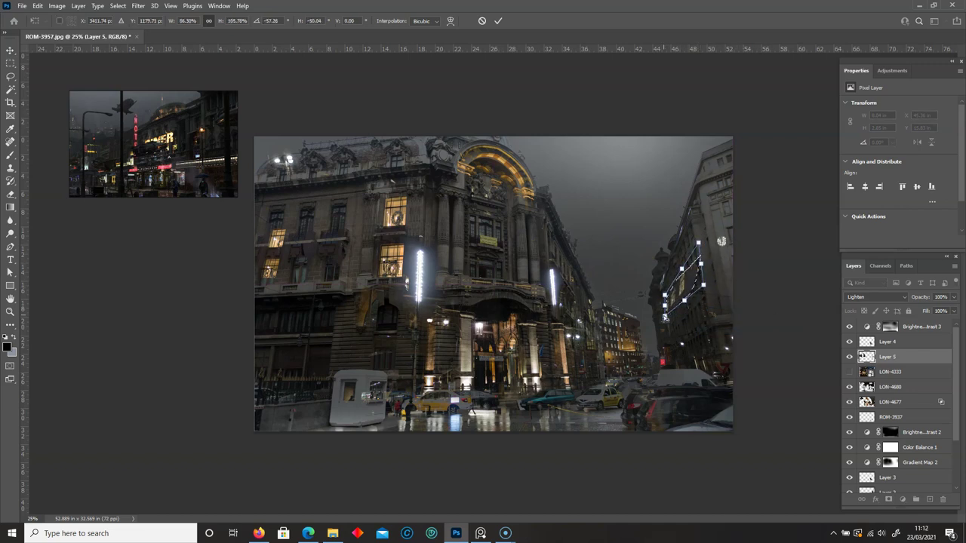
key(Return)
key(e)
Step: Skew a small patch of windows on the left building to match its facade
key(m)
mouse_move(254, 211)
mouse_down()
mouse_move(295, 272)
mouse_move(248, 302)
mouse_move(274, 195)
mouse_up()
key(ctrl+t)
right_click(280, 270)
click(317, 302)
drag(269, 306, 295, 299)
key(Return)
key(ctrl+d)
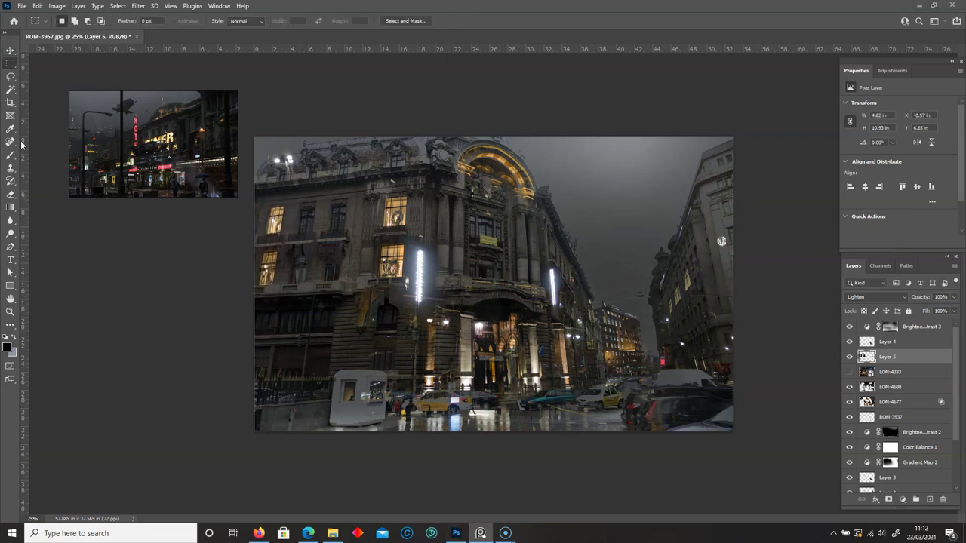
Step: Toggle LON-4680 to compare, select the Gradient Map 1 mask, and zoom in on the cars
double_click(848, 386)
click(890, 386)
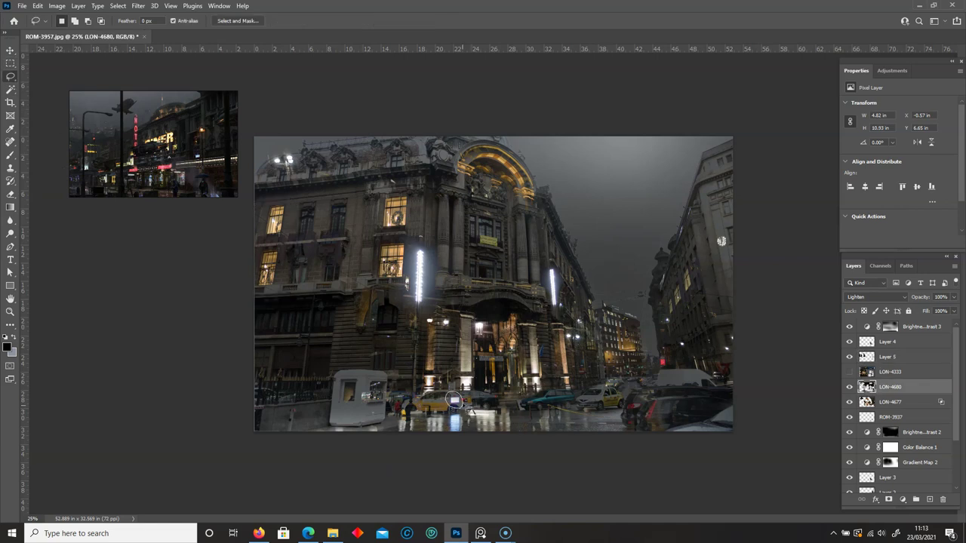
click(10, 50)
key(e)
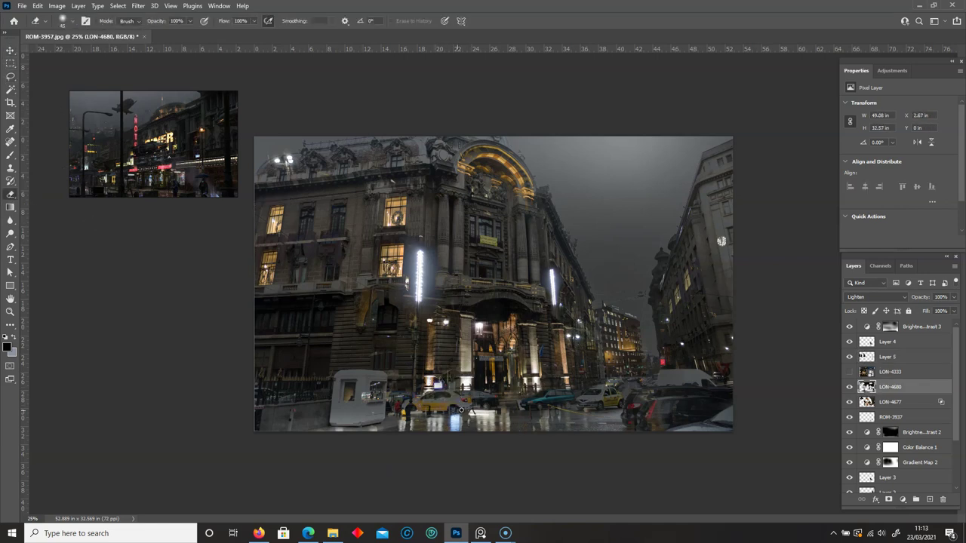
scroll(943, 427, down, 3)
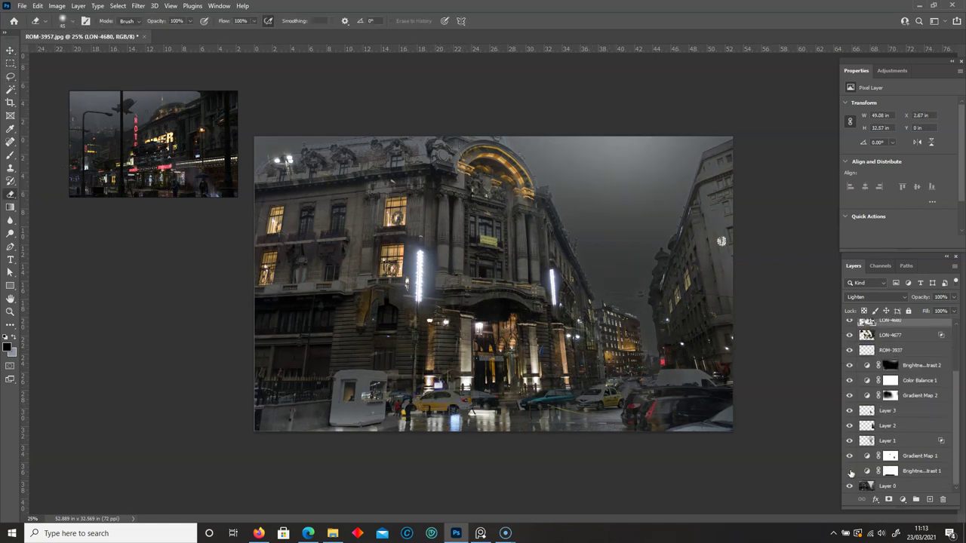
click(890, 455)
key(b)
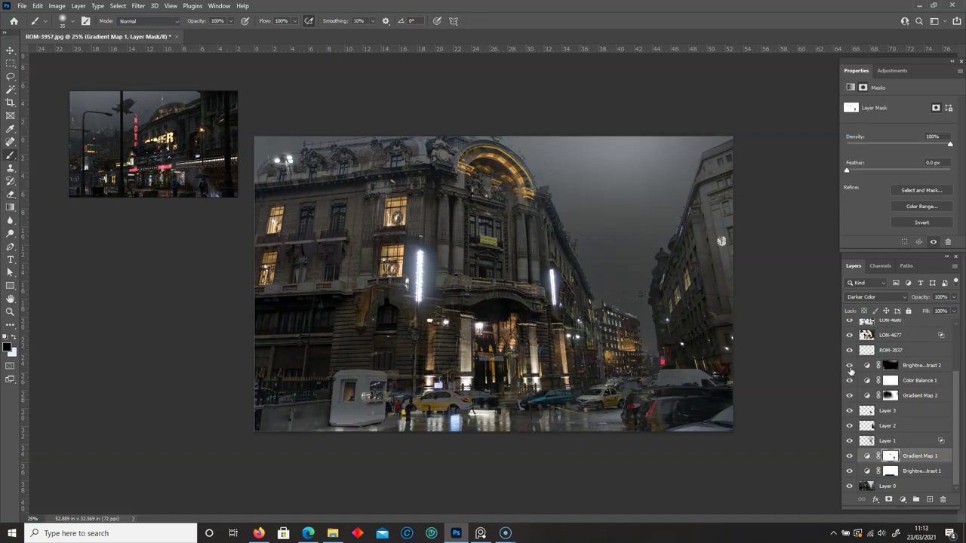
key(ctrl+plus)
key(ctrl+plus)
key(alt+period)
Step: On a new layer, paint sampled teal over the teal car's wheels and along its body
click(930, 500)
key(ctrl+plus)
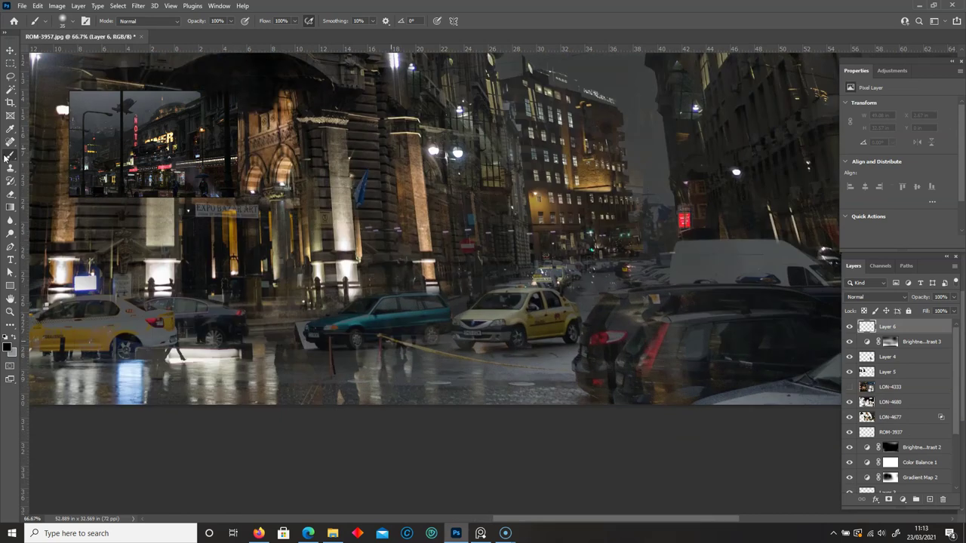
right_click(355, 348)
double_click(373, 351)
alt+click(399, 304)
drag(394, 310, 419, 309)
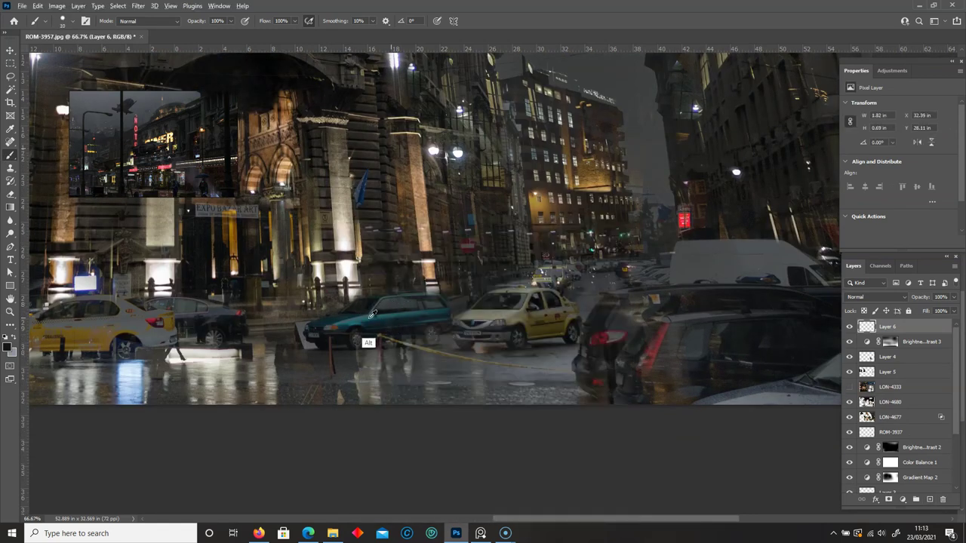
mouse_move(403, 358)
mouse_down()
mouse_move(334, 399)
mouse_move(341, 379)
mouse_move(322, 346)
mouse_up()
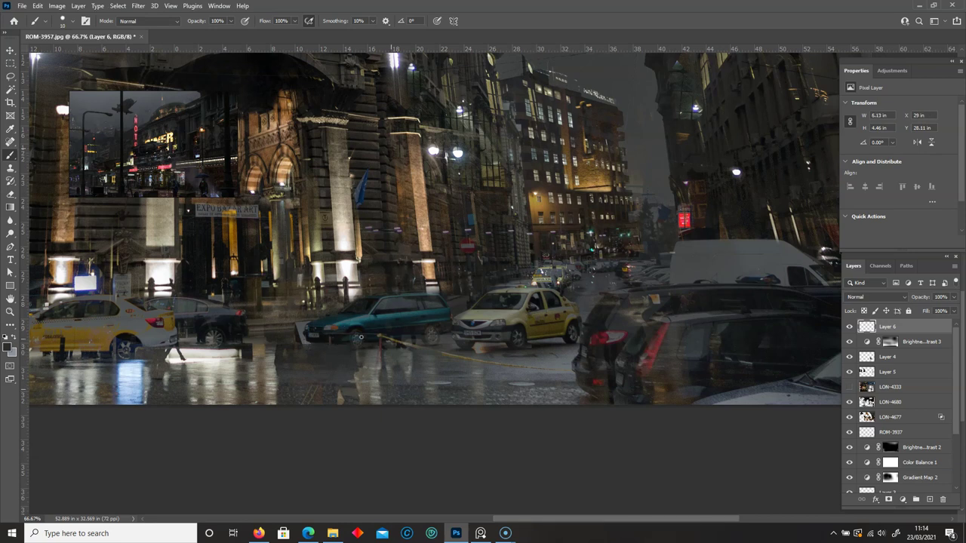
key(bracketright)
Step: Pick light grey and sampled street tones, and paint a light glow under the teal car
scroll(351, 332, up, 1)
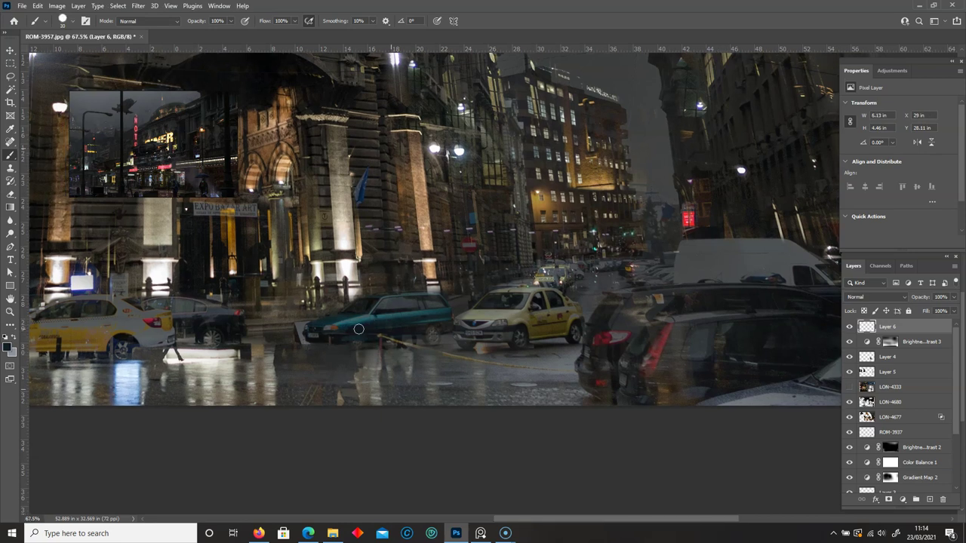
click(7, 346)
click(626, 175)
click(838, 164)
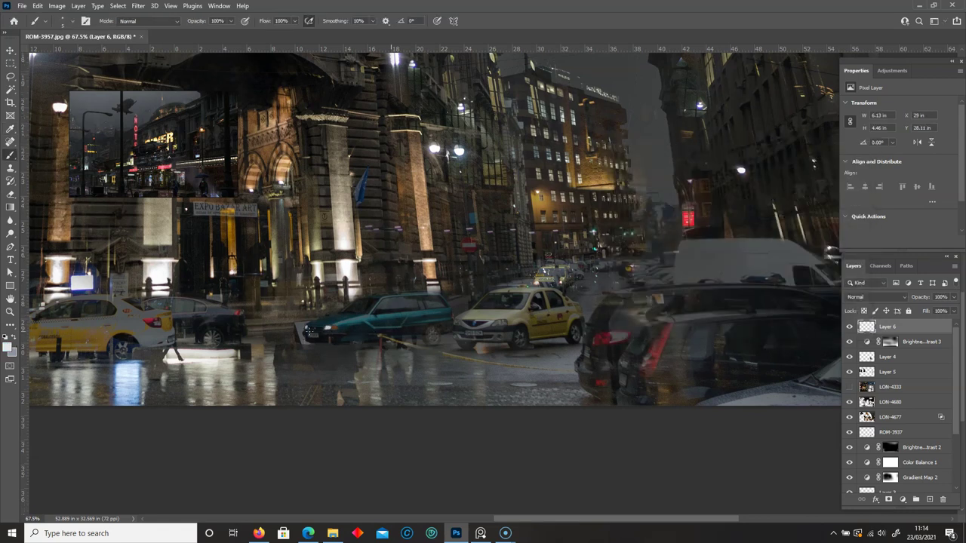
alt+click(233, 259)
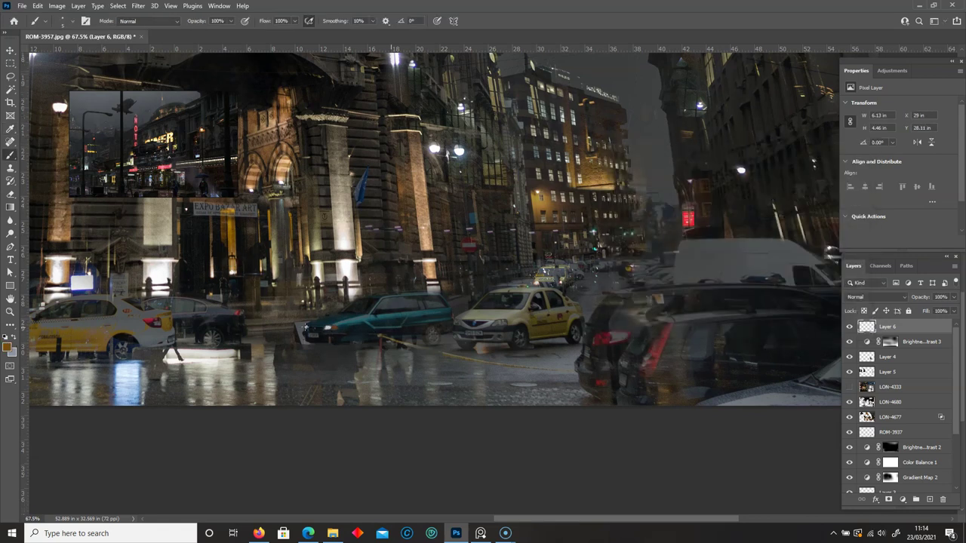
alt+click(358, 339)
alt+click(354, 341)
alt+click(417, 341)
drag(382, 341, 342, 347)
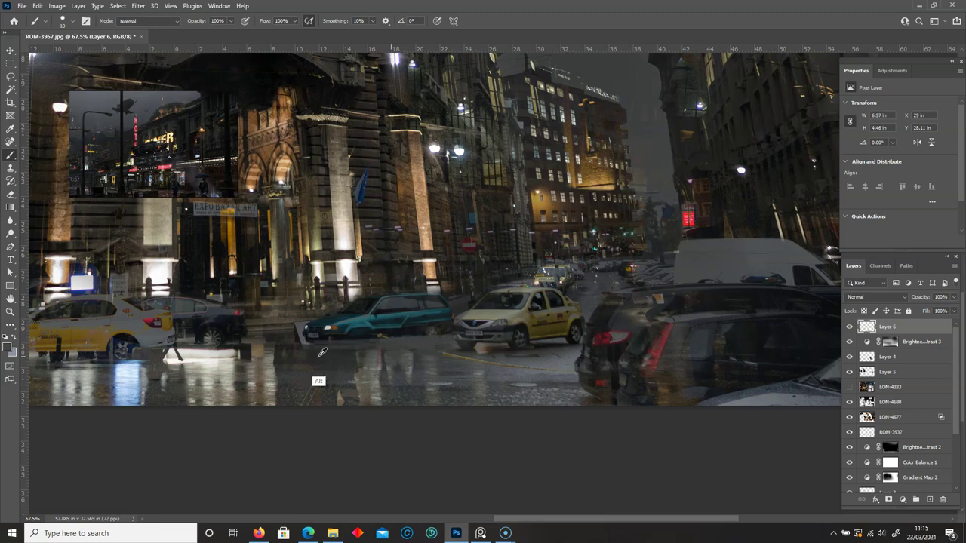
Step: Sample darker teals from the car and refine the area beneath it with a smaller brush
alt+click(417, 330)
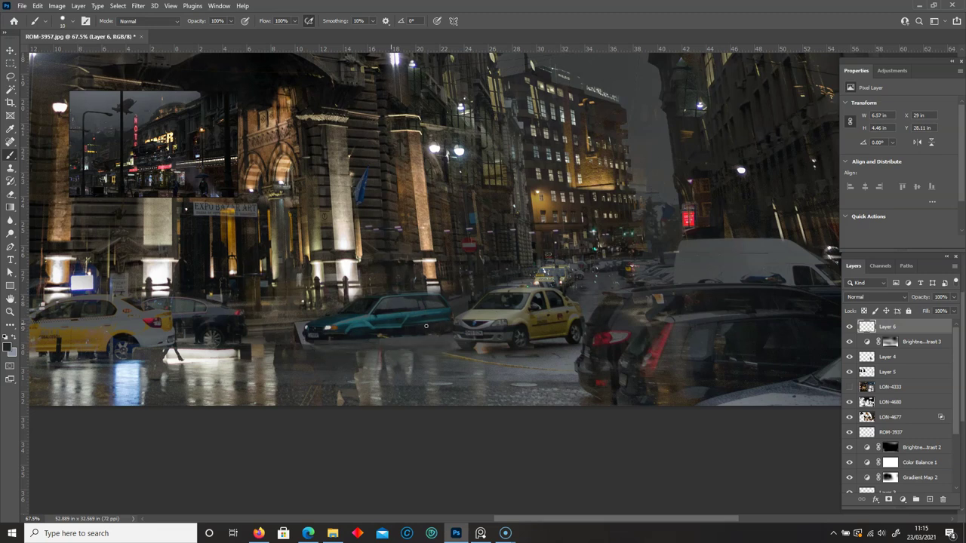
scroll(353, 317, up, 1)
alt+click(352, 318)
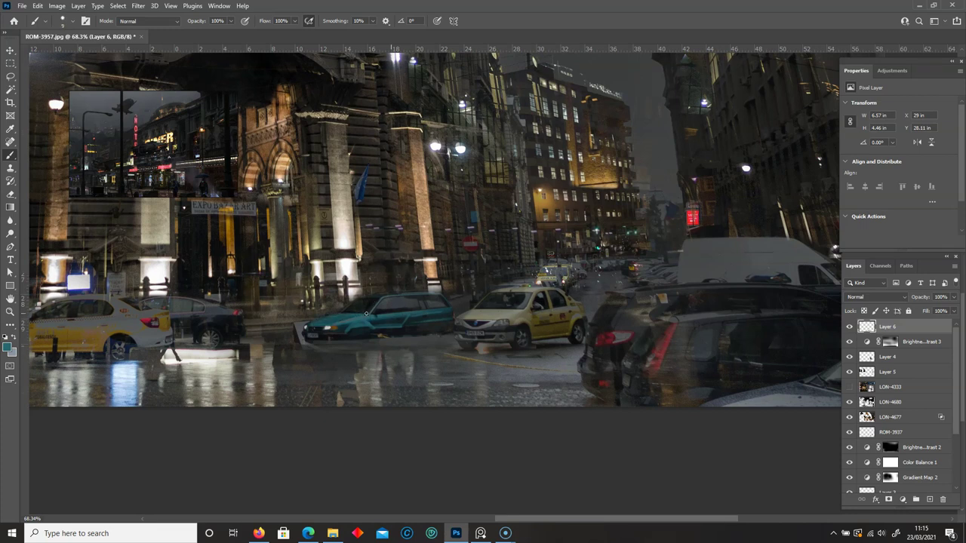
alt+click(442, 332)
key(l)
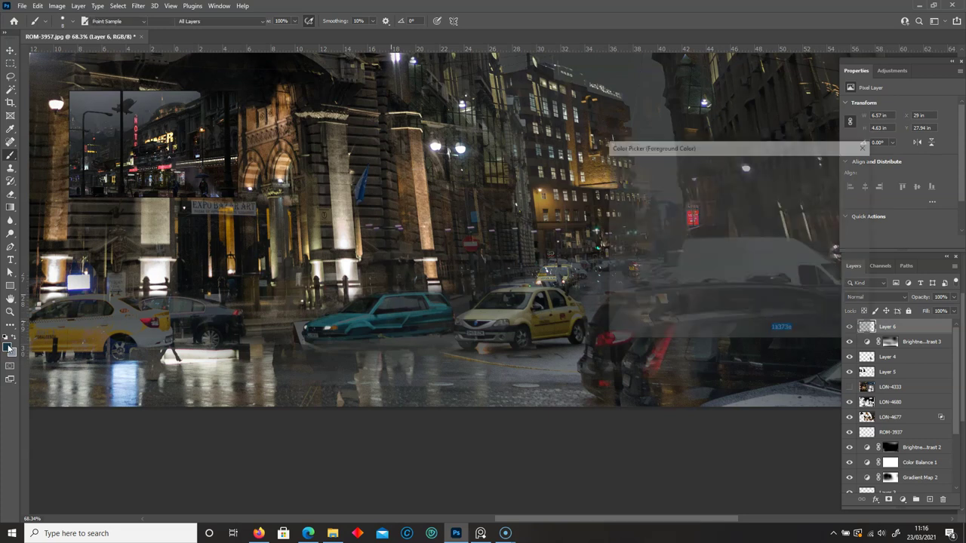
drag(432, 333, 420, 336)
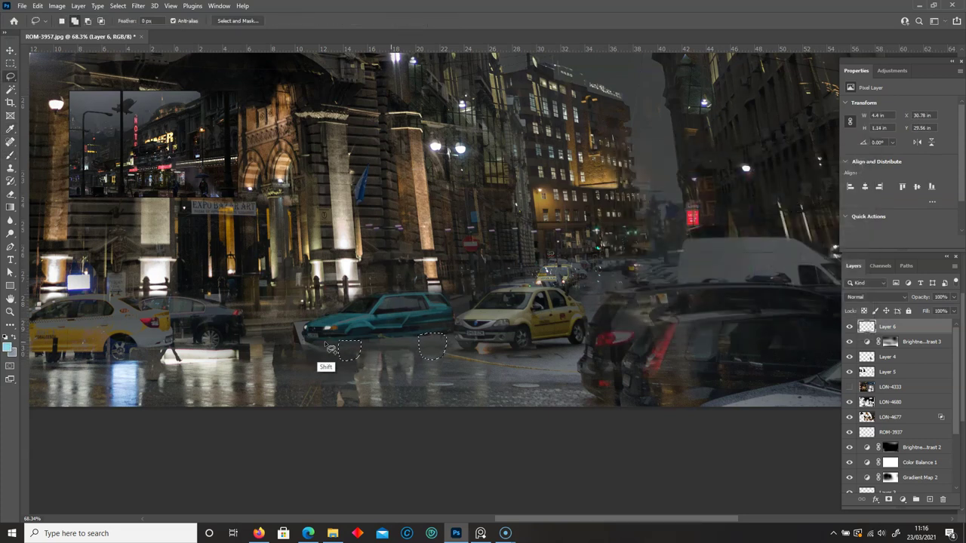
key(ctrl+d)
key(b)
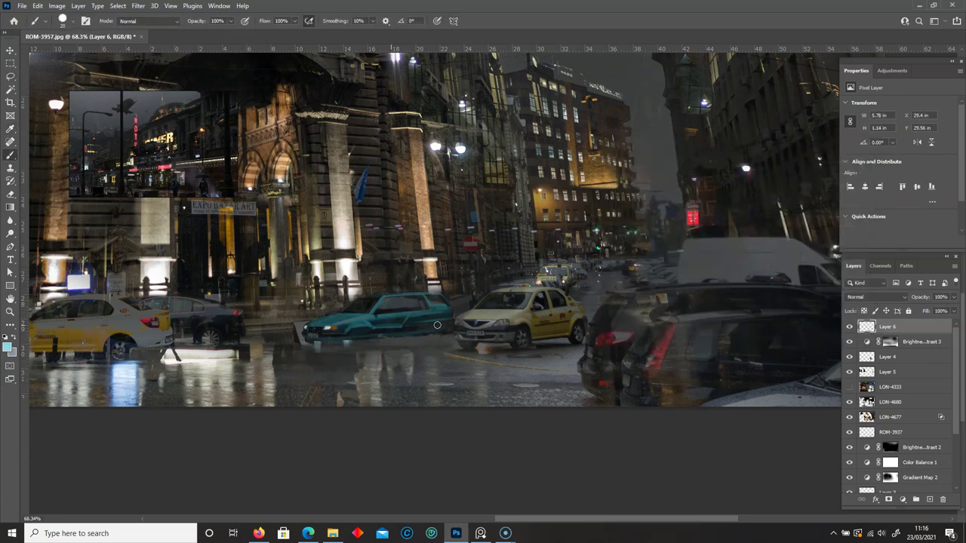
key(bracketleft)
key(bracketleft)
key(bracketleft)
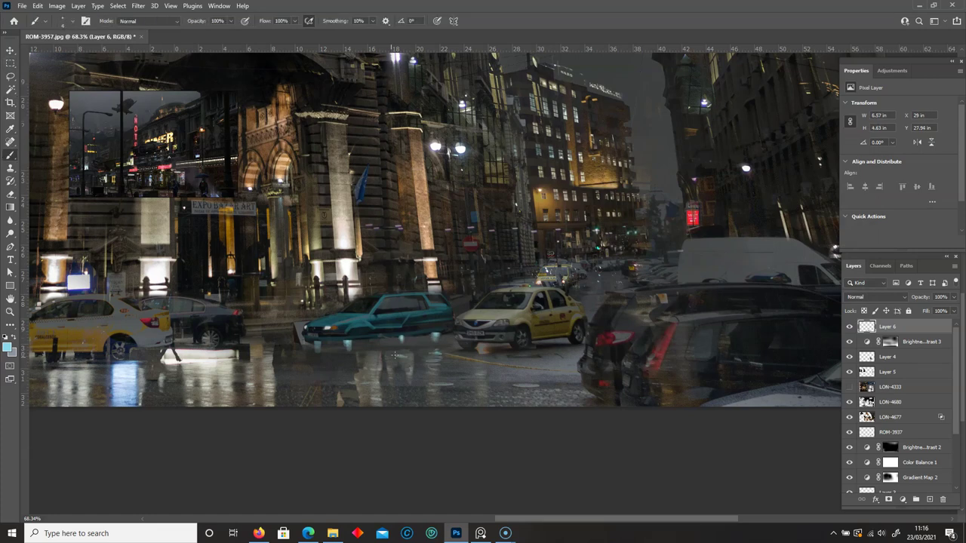
alt+scroll(315, 357, down, 3)
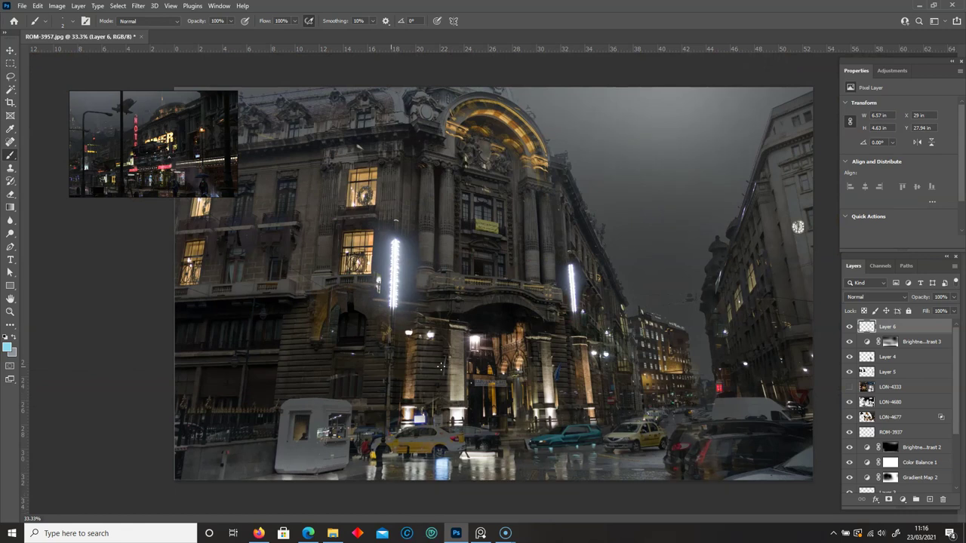
Step: Sample lighter and darker taxi-yellow tones from the scene for painting on Layer 6
alt+click(442, 378)
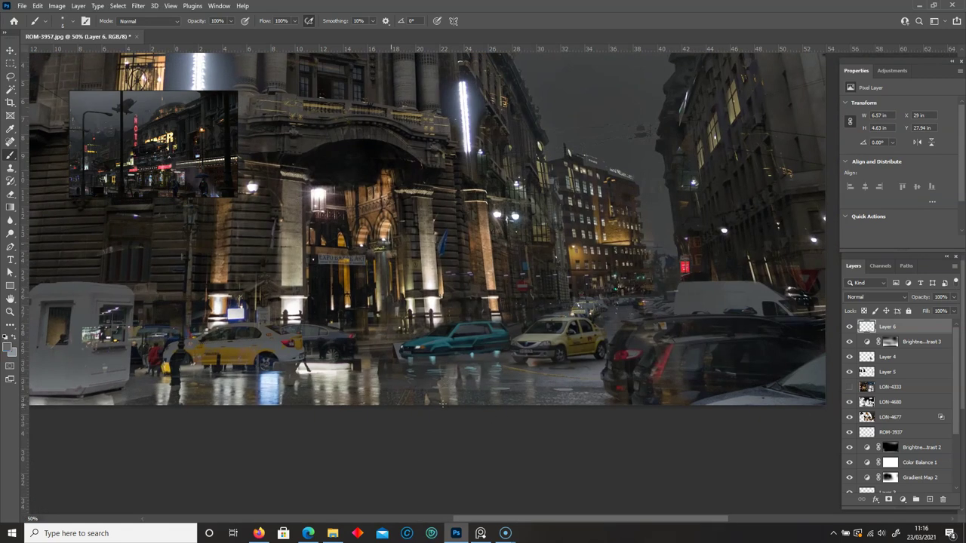
alt+click(531, 362)
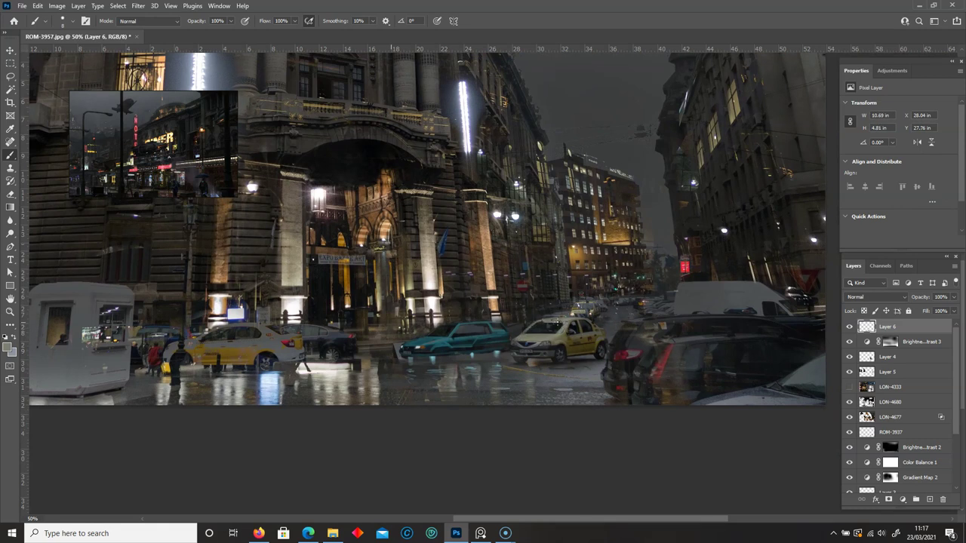
alt+click(562, 353)
alt+scroll(562, 324, up, 1)
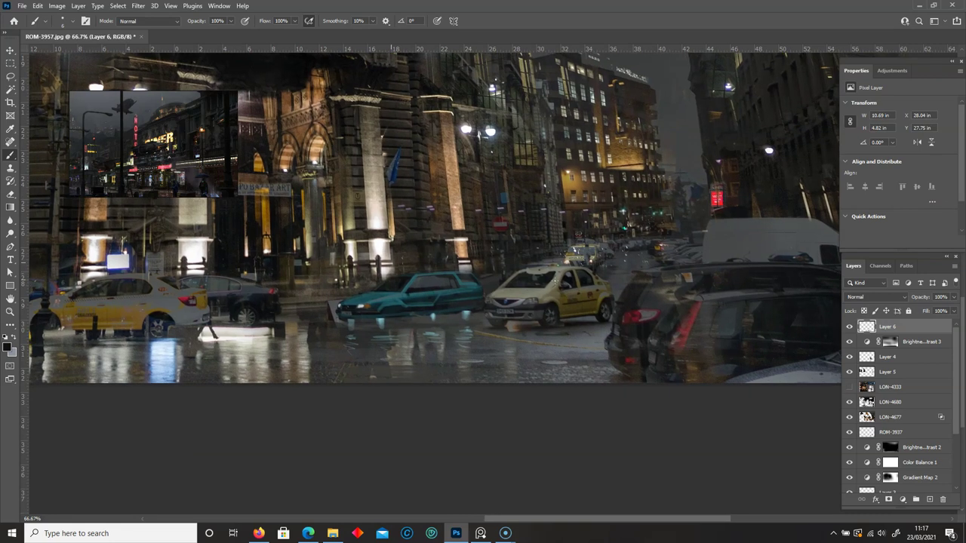
scroll(528, 294, down, 1)
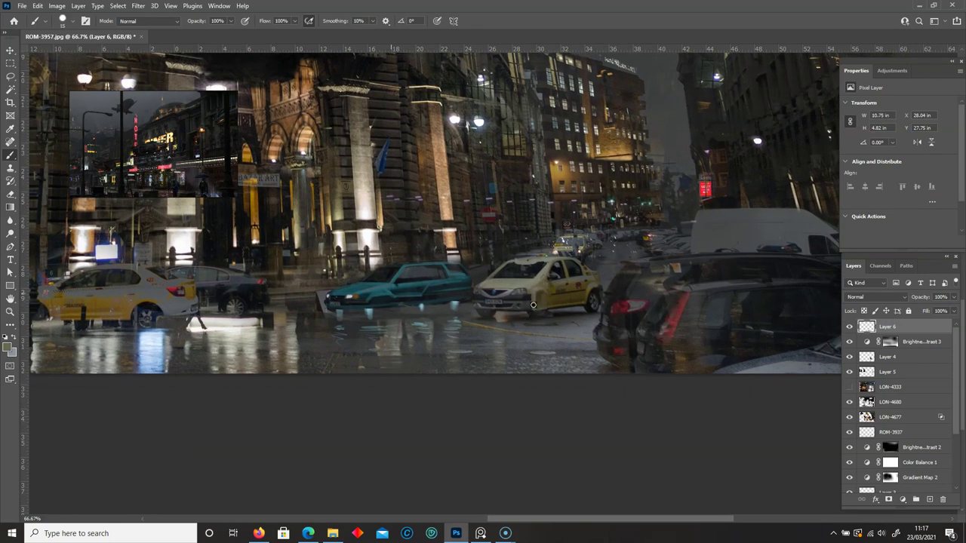
Step: Paint sampled yellow over the taxi's rear wheel with an enlarged brush, resampling nearby taxi tones
alt+click(531, 307)
alt+click(591, 312)
key(])
drag(589, 298, 581, 277)
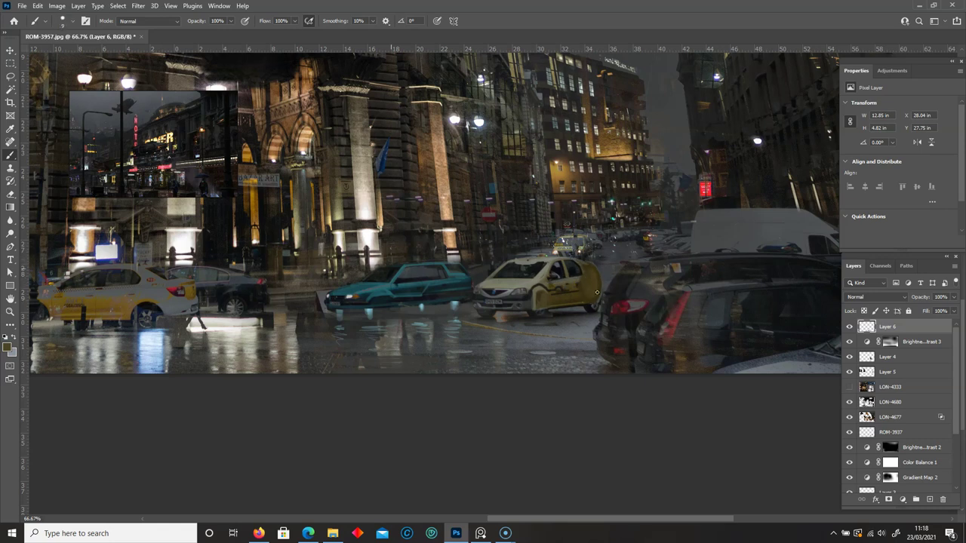
alt+click(587, 268)
alt+click(522, 312)
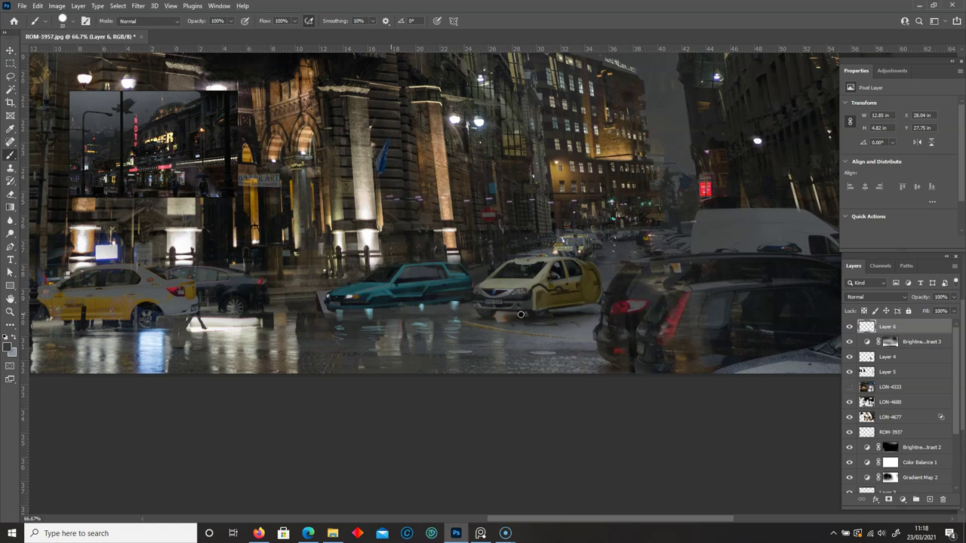
alt+click(494, 310)
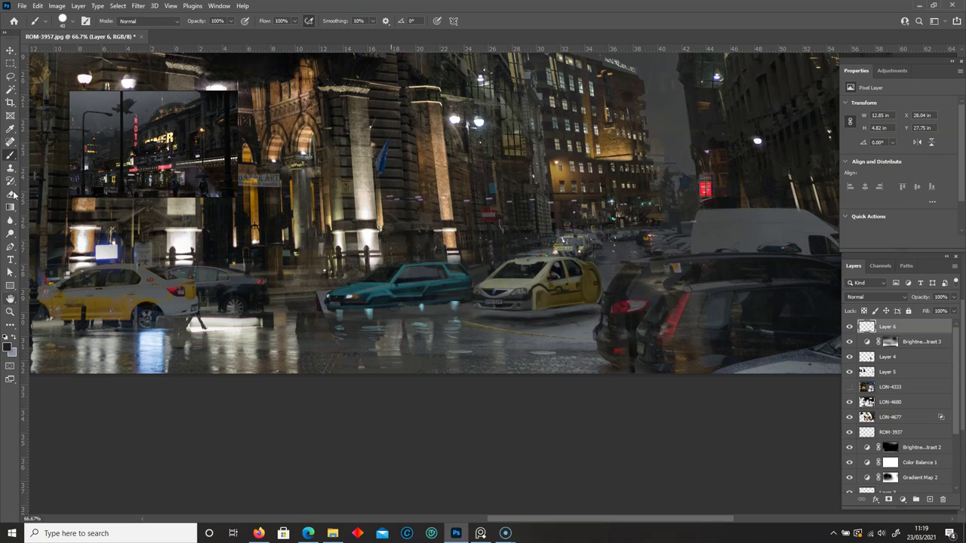
Step: Lasso small patches beneath the taxi and set the foreground colour to light cyan
key(l)
drag(483, 309, 519, 313)
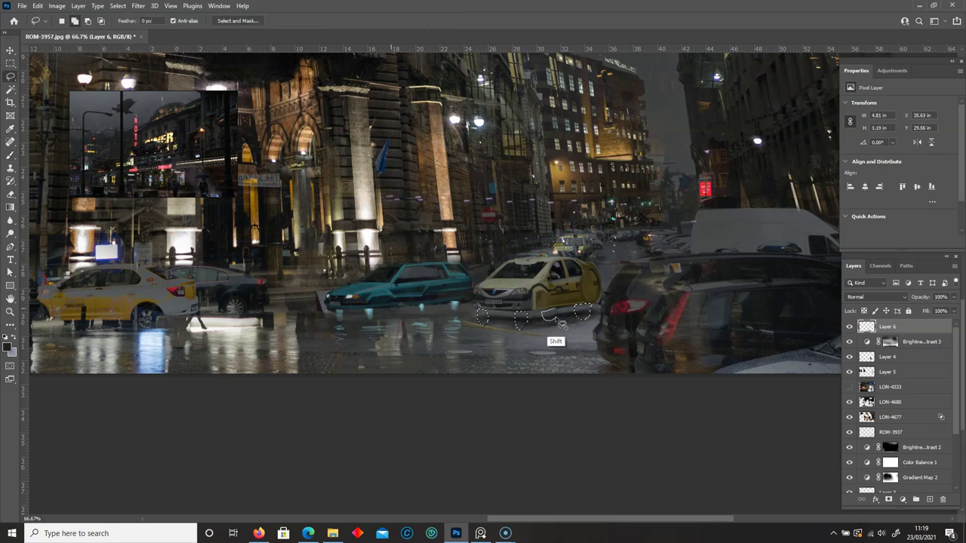
key(i)
click(8, 348)
click(660, 181)
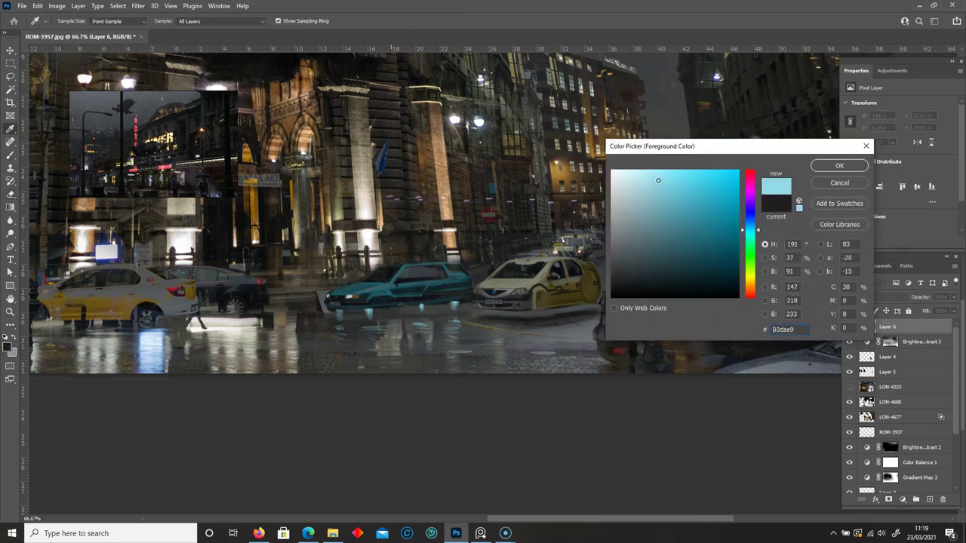
key(Return)
key(b)
right_click(547, 221)
scroll(679, 378, down, 3)
key(Escape)
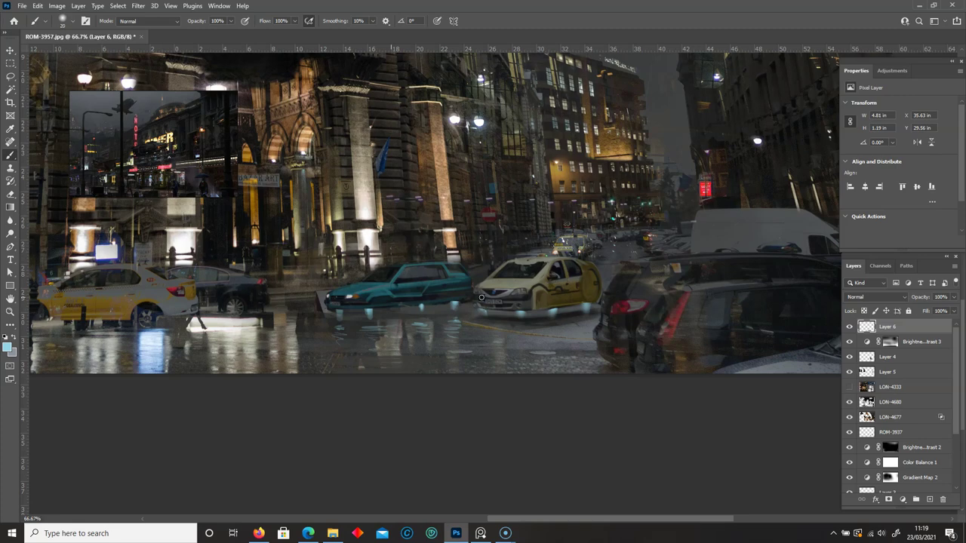
Step: Paint cyan glow lights under the hovering cars on Layer 6
drag(505, 353, 488, 320)
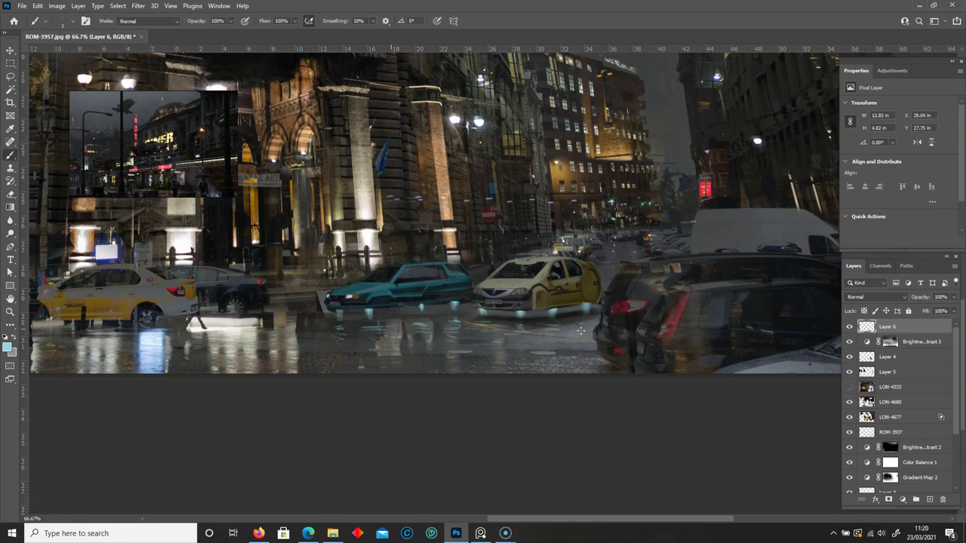
key(ctrl+minus)
key(ctrl+minus)
key(ctrl+plus)
right_click(497, 344)
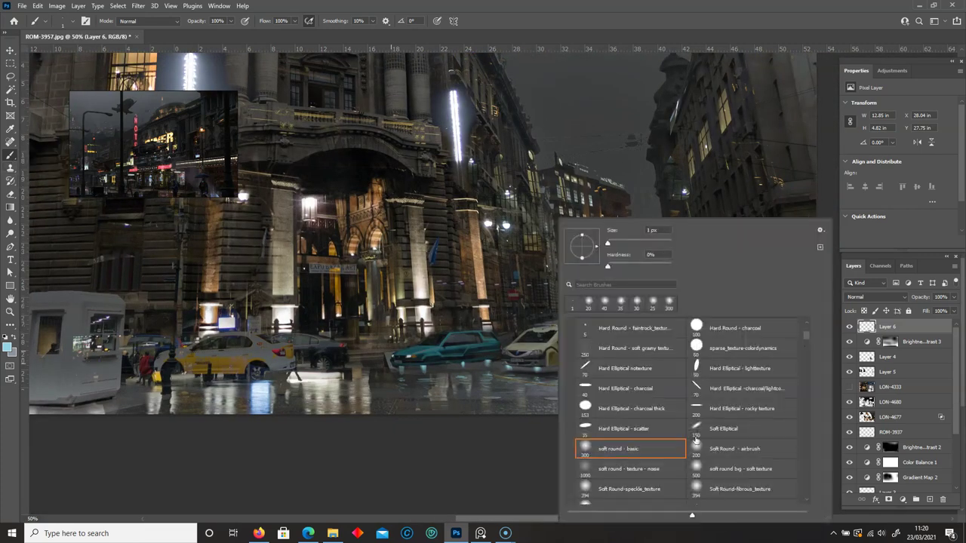
key(Escape)
key(ctrl+plus)
Step: Paint a pale yellow light across the taxi's windshield
alt+click(497, 344)
click(8, 347)
drag(749, 272, 749, 279)
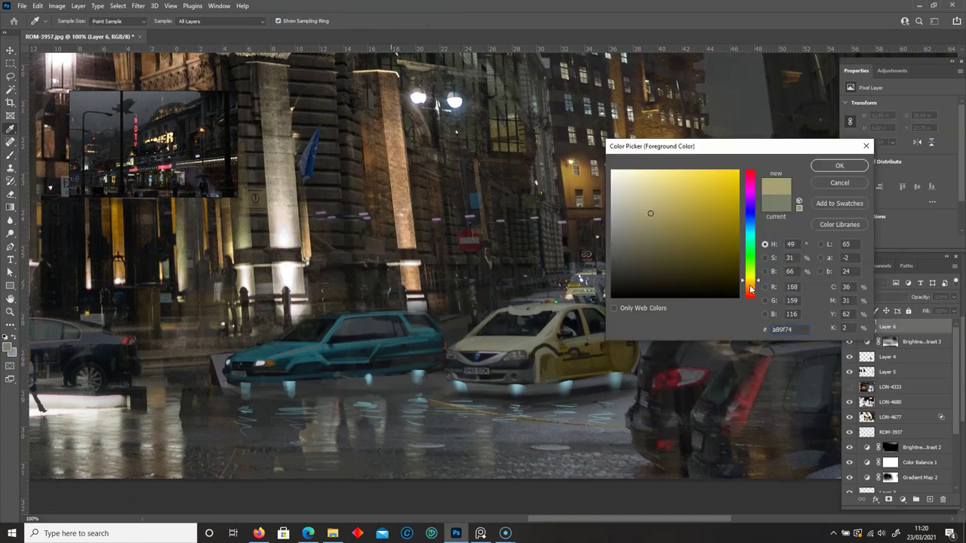
click(838, 166)
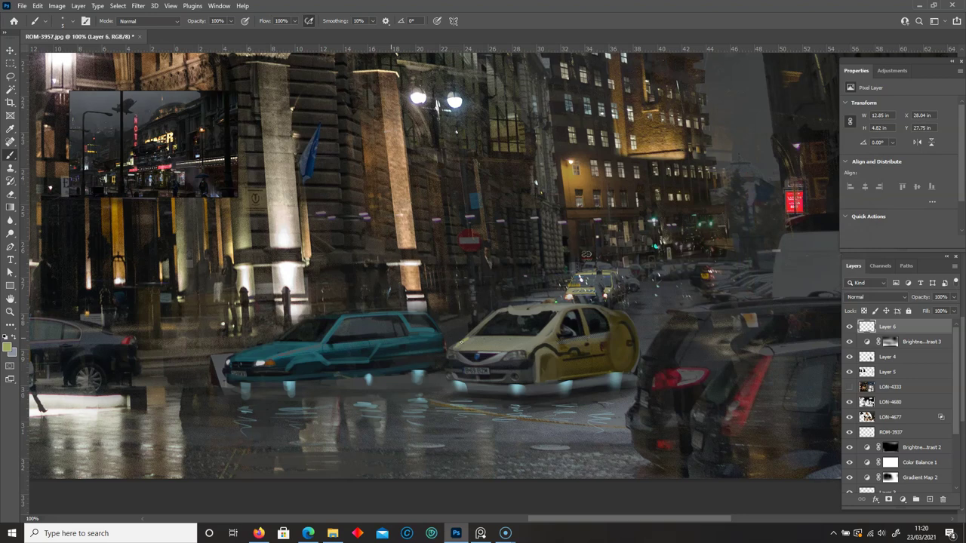
drag(470, 344, 491, 344)
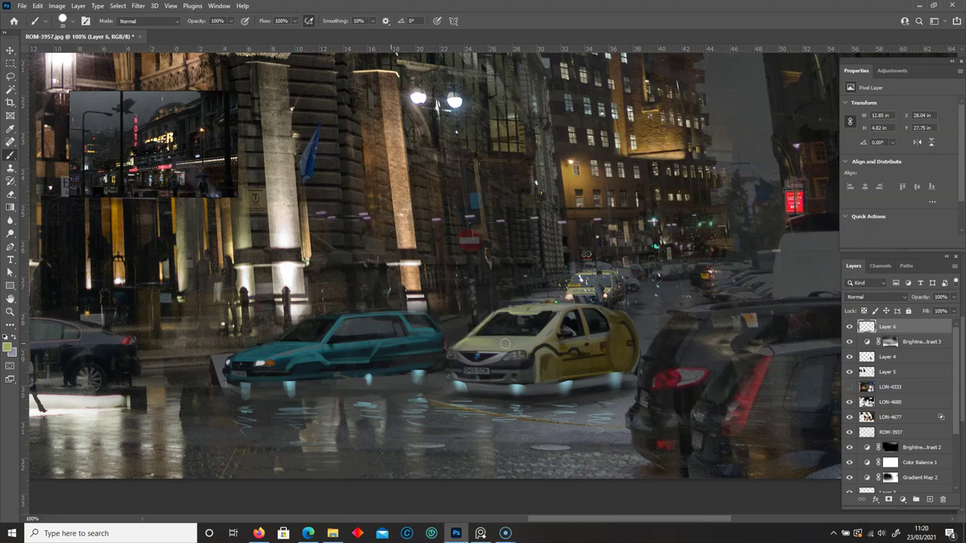
Step: Sample a dark tone near the taxi and light grey from the street reflection
click(8, 347)
click(851, 161)
scroll(531, 348, down, 2)
alt+click(489, 320)
alt+click(501, 352)
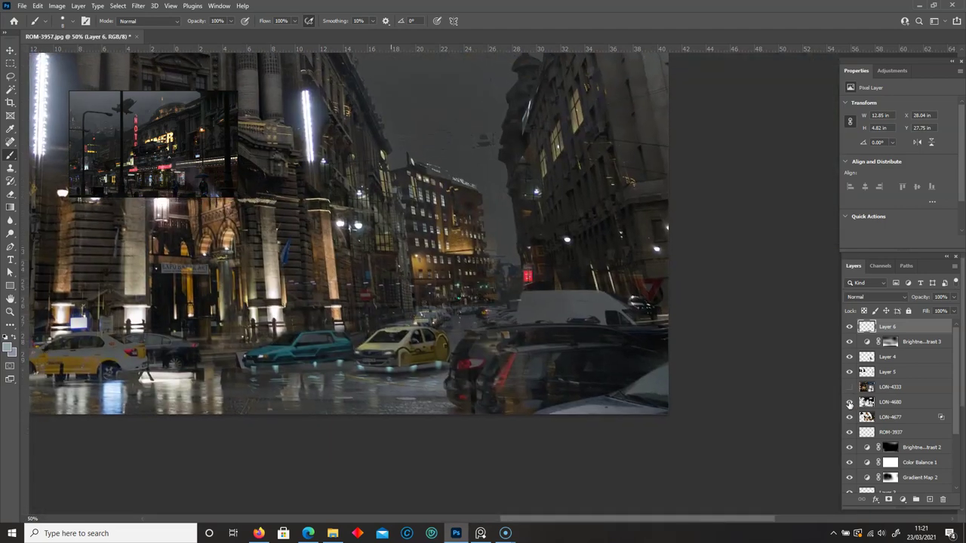
Step: Return to Layer 6 from the LON-4680 layer and undo the stray dark stroke
click(867, 402)
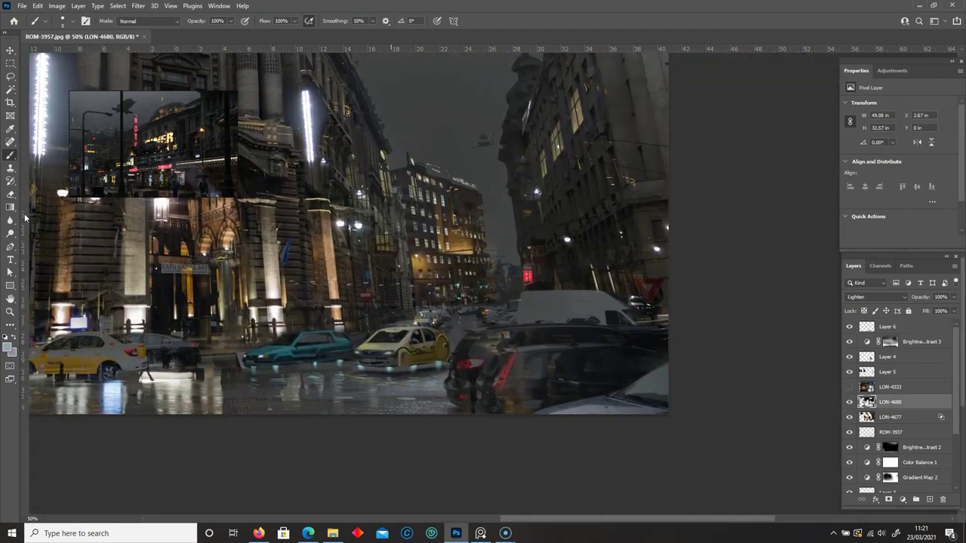
key(e)
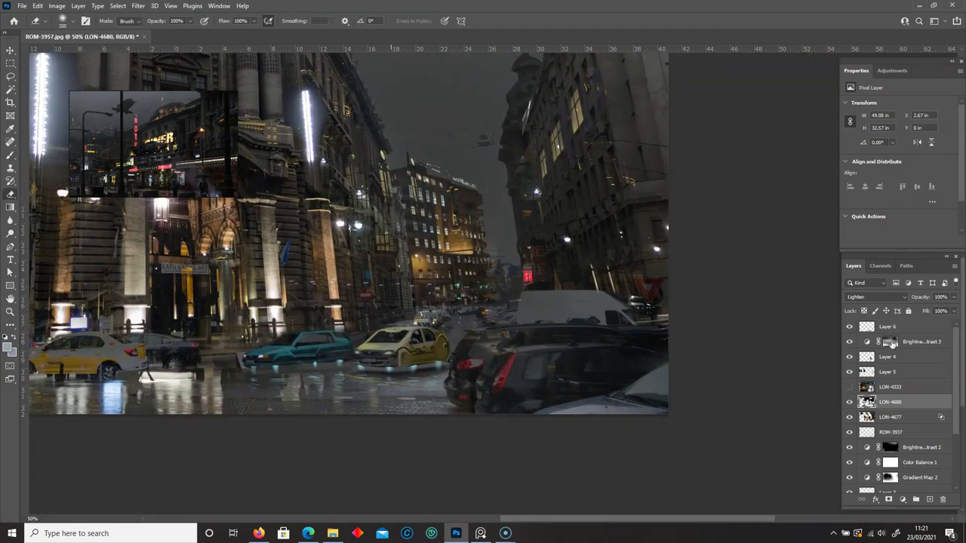
click(887, 327)
key(ctrl+minus)
key(b)
key(ctrl+plus)
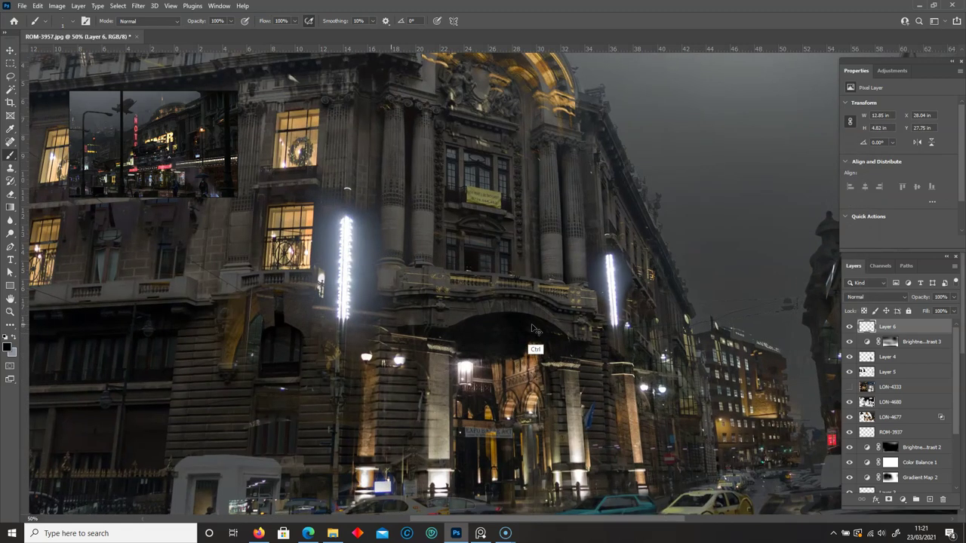
key(ctrl+plus)
key(ctrl+z)
key(ctrl+z)
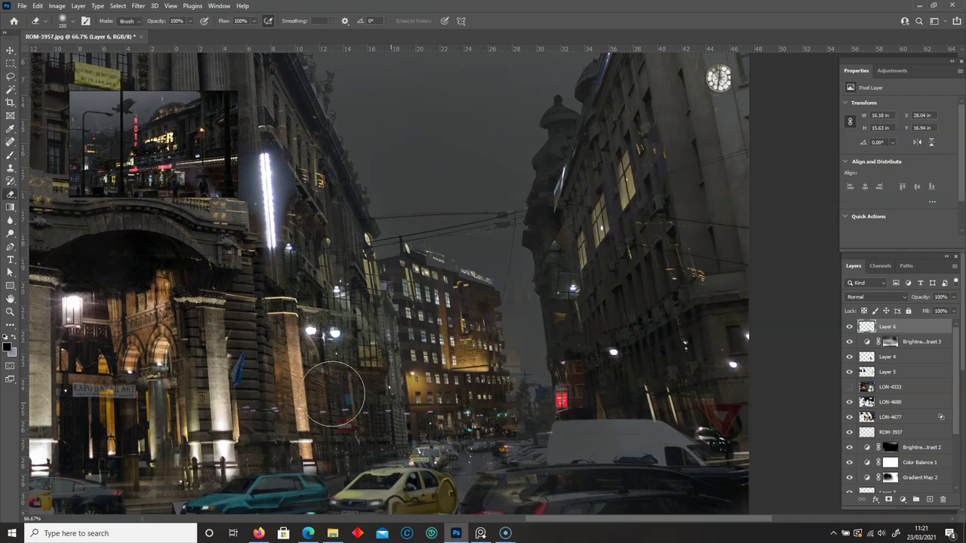
key(ctrl+minus)
key(ctrl+minus)
Step: Lasso the dark foreground car on the bottom photo layer and copy it to a top layer
key(l)
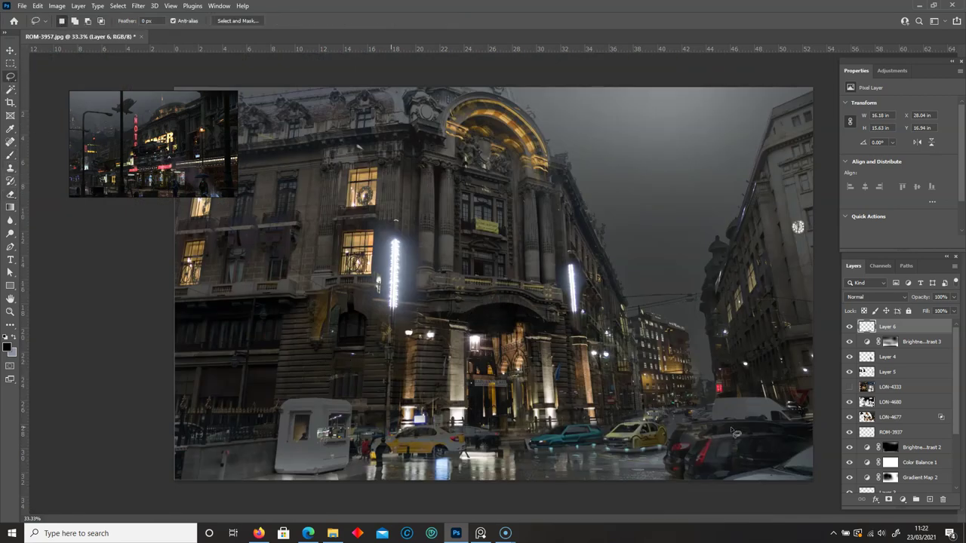
key(alt+comma)
mouse_move(821, 451)
mouse_down()
mouse_move(795, 445)
mouse_move(747, 483)
mouse_up()
key(ctrl+j)
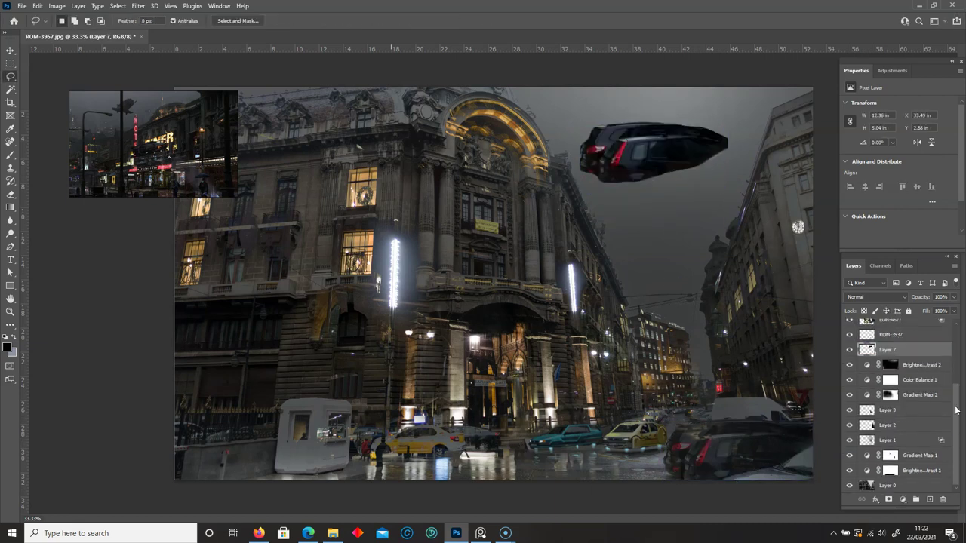
key(ctrl+shift+bracketright)
Step: Build a mirrored, vertically flipped version of the car and merge it into Layer 7
key(ctrl+t)
right_click(645, 175)
click(678, 352)
key(Return)
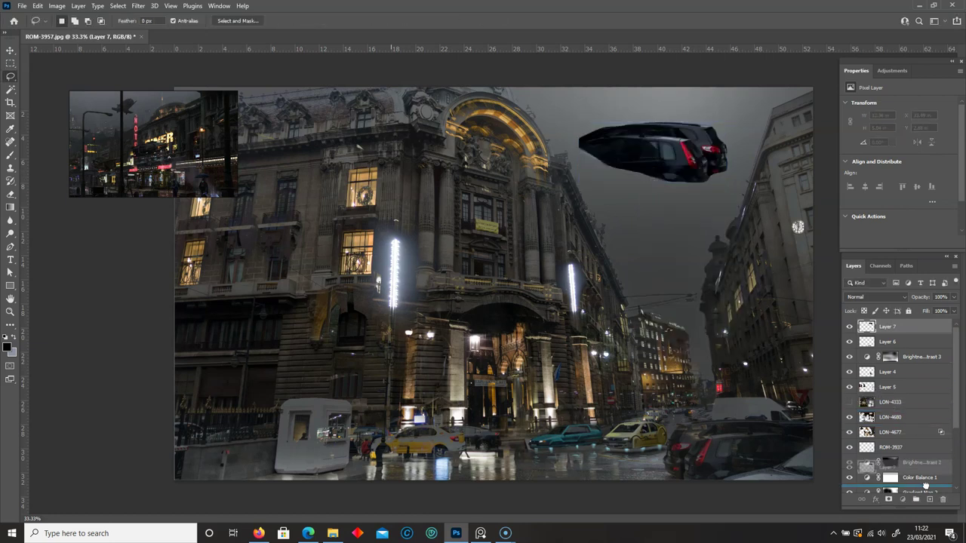
key(ctrl+alt+t)
right_click(656, 161)
click(671, 339)
mouse_move(649, 157)
mouse_down()
mouse_move(648, 196)
mouse_move(647, 175)
mouse_up()
key(Return)
right_click(927, 326)
click(815, 390)
Step: Shrink the car into a small flying vehicle and place its layer just above Layer 0
key(ctrl+t)
right_click(647, 175)
click(671, 190)
mouse_move(577, 123)
mouse_down()
mouse_move(663, 182)
mouse_move(667, 196)
mouse_move(662, 156)
mouse_up()
key(Return)
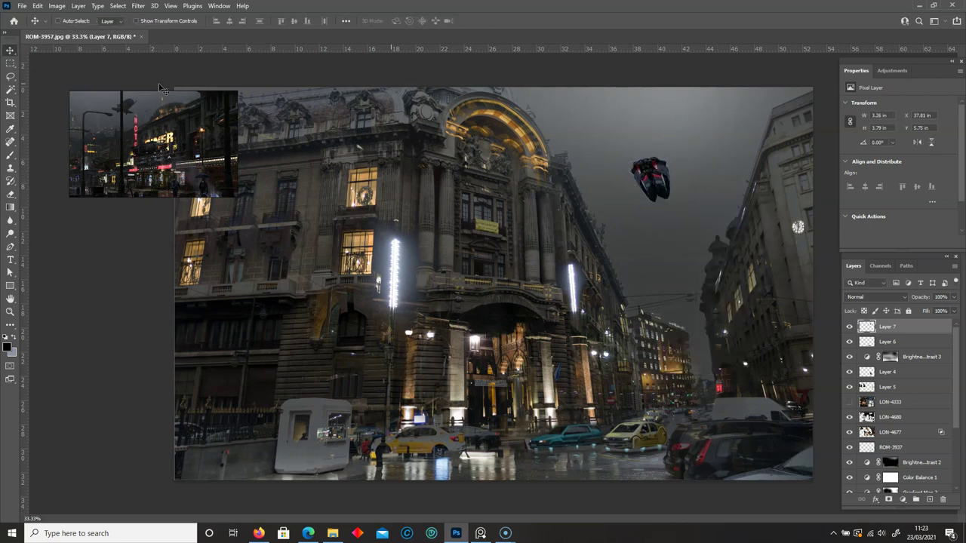
key(ctrl+bracketleft)
key(ctrl+bracketleft)
key(ctrl+bracketleft)
key(ctrl+bracketleft)
key(ctrl+bracketleft)
key(ctrl+bracketleft)
key(ctrl+bracketleft)
key(ctrl+bracketleft)
key(ctrl+bracketleft)
key(ctrl+bracketleft)
key(ctrl+bracketleft)
key(ctrl+bracketleft)
Step: Apply Brightness/Contrast to the flying vehicle and darken its lights
click(56, 5)
click(242, 30)
key(Return)
key(l)
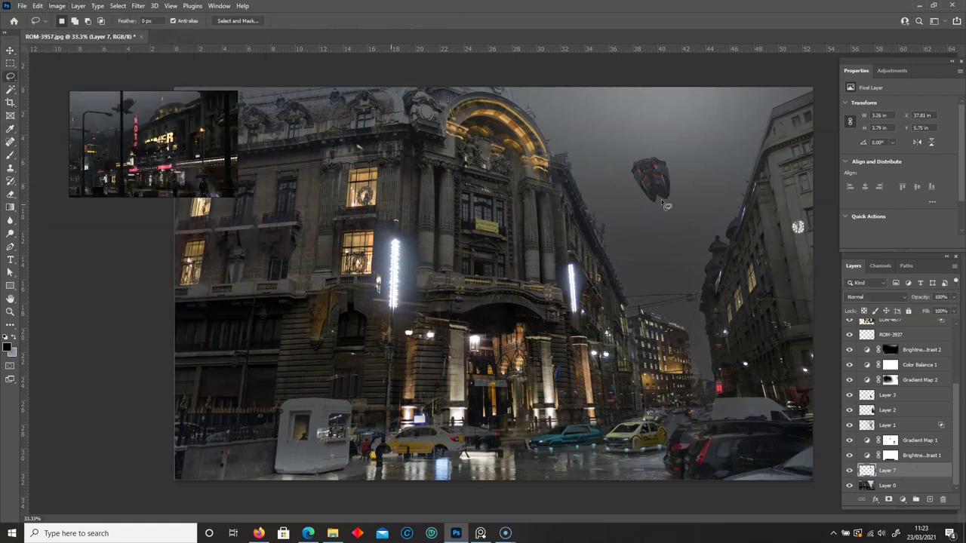
key(b)
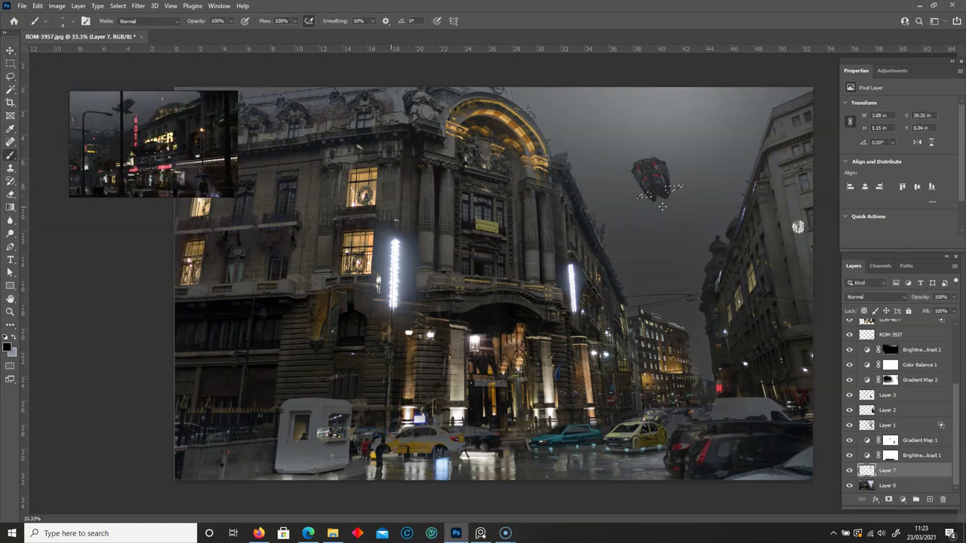
alt+click(656, 194)
Step: Select the flying vehicle and warp its top-left corner outward
key(m)
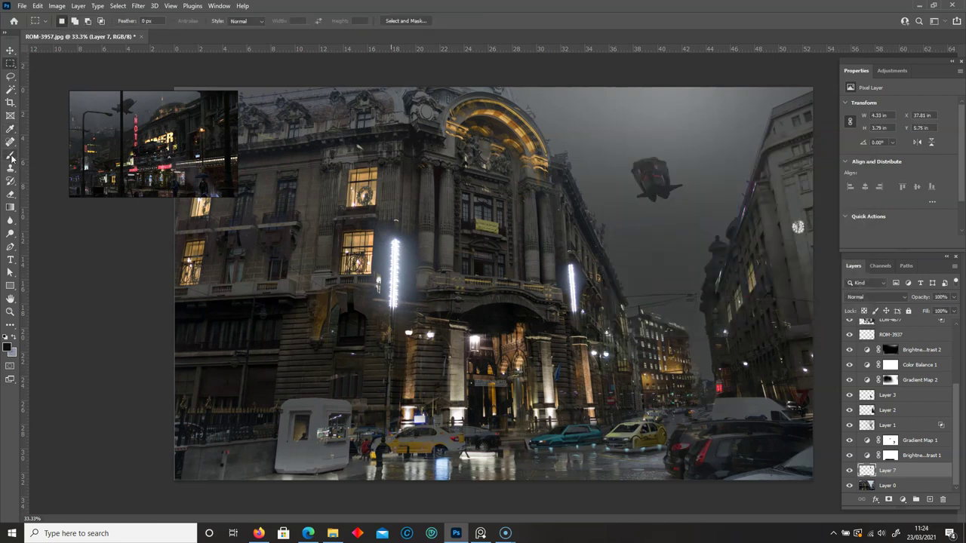
key(l)
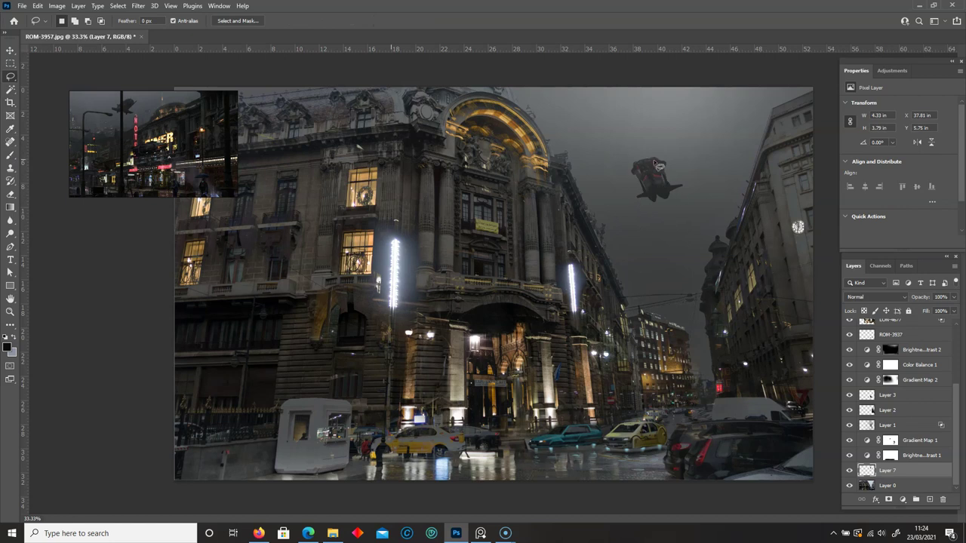
drag(645, 159, 647, 160)
key(ctrl+t)
drag(632, 157, 640, 150)
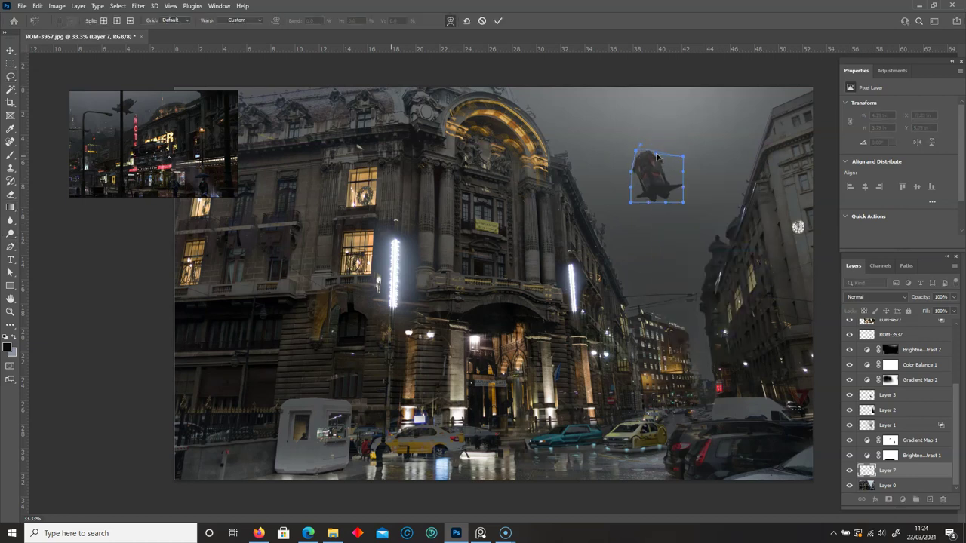
key(Return)
Step: Set the foreground colour to pink
key(m)
click(10, 157)
click(7, 347)
click(640, 173)
key(Return)
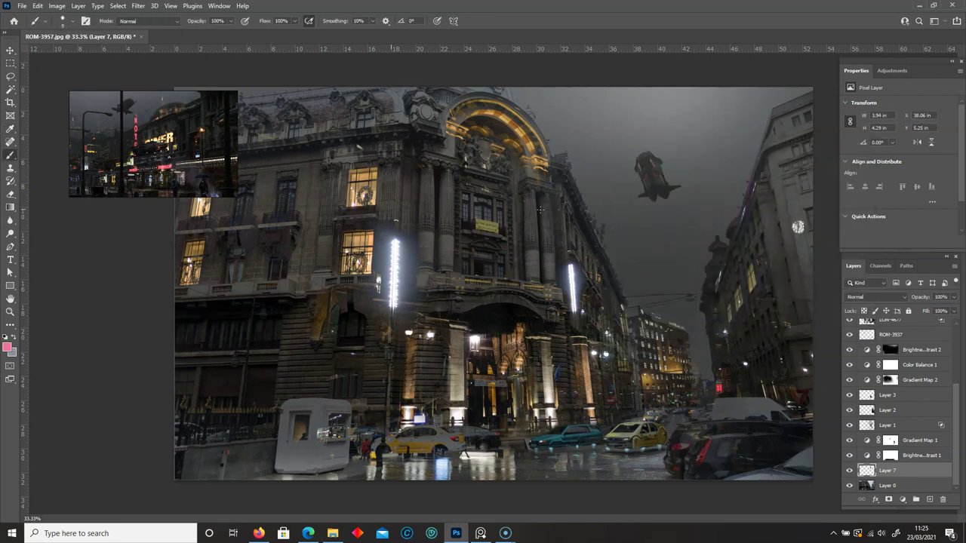
Step: Paint a pink light streak beside the ship on a new layer, erasing part of it
click(929, 499)
mouse_move(601, 114)
mouse_down()
mouse_move(641, 170)
mouse_move(645, 149)
mouse_up()
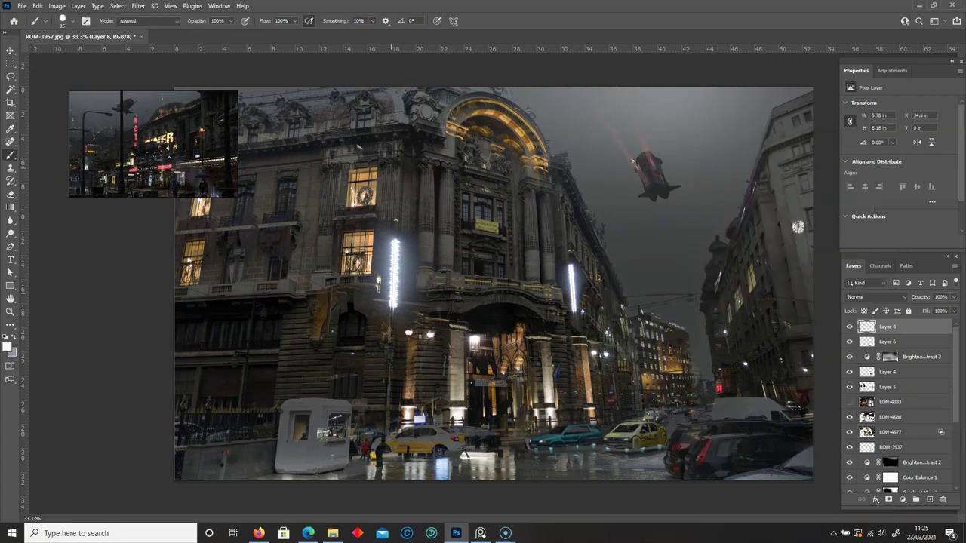
key(e)
mouse_move(641, 193)
mouse_down()
mouse_move(654, 175)
mouse_move(647, 149)
mouse_up()
click(10, 154)
scroll(898, 407, down, 5)
Step: Flip the Layer 7 copy ship horizontally and shrink it to about 28%
click(894, 470)
key(ctrl+t)
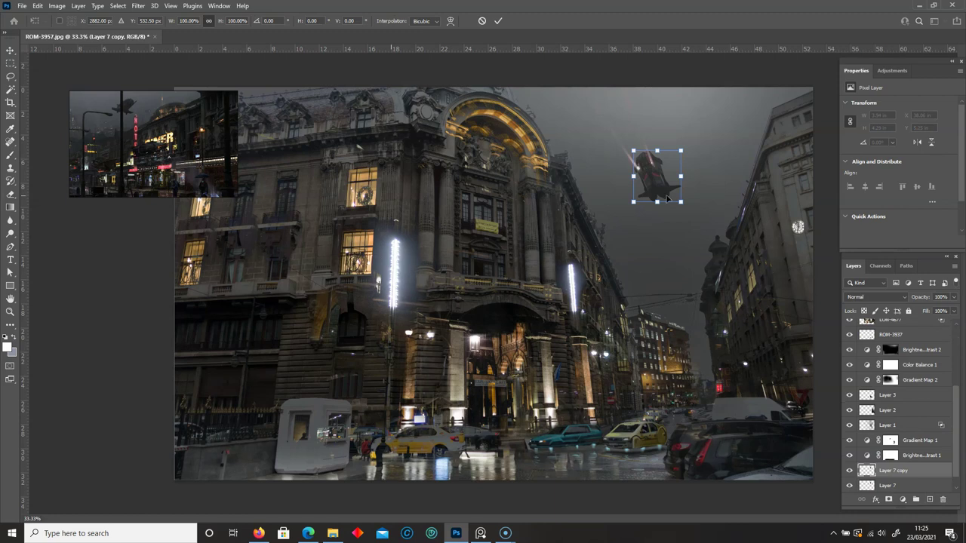
right_click(670, 270)
click(698, 438)
mouse_move(687, 223)
mouse_down()
mouse_move(677, 271)
mouse_move(680, 257)
mouse_up()
key(Return)
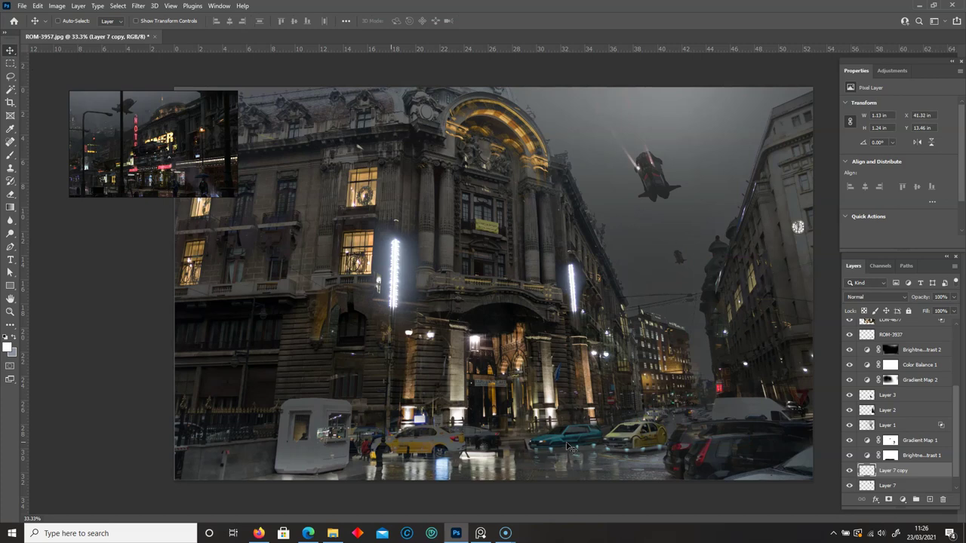
Step: Duplicate the small ship to another sky spot and fade the copy to 62% opacity
drag(679, 256, 625, 243)
click(953, 296)
key(ctrl+plus)
key(ctrl+plus)
drag(948, 309, 935, 312)
key(l)
drag(531, 240, 536, 240)
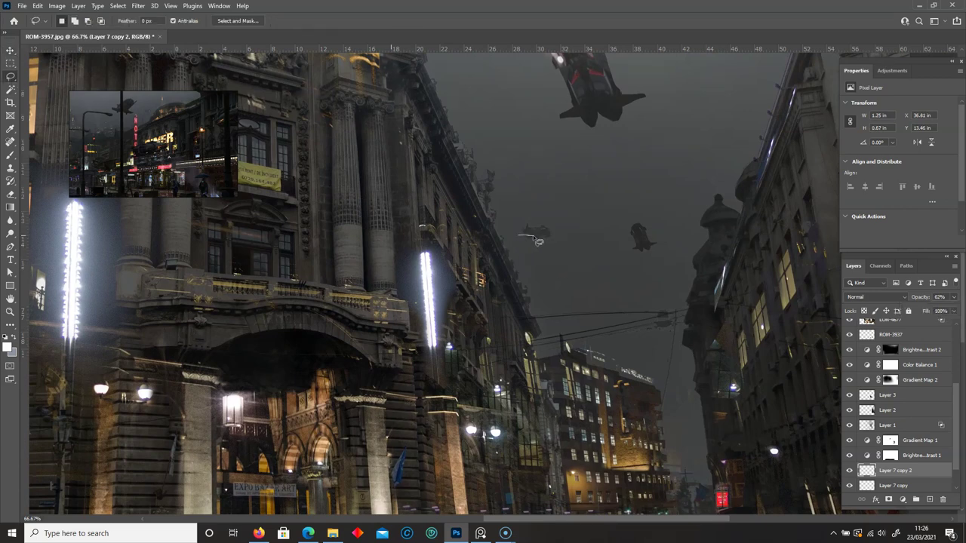
key(ctrl+minus)
key(ctrl+minus)
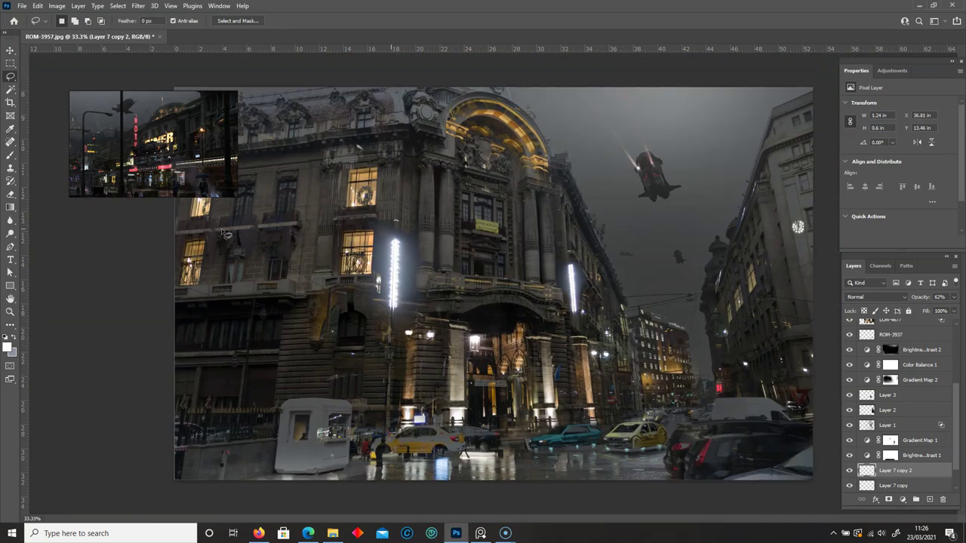
Step: Reposition the faded small ship in the sky and add a new Layer 8 on top
key(v)
drag(556, 289, 623, 268)
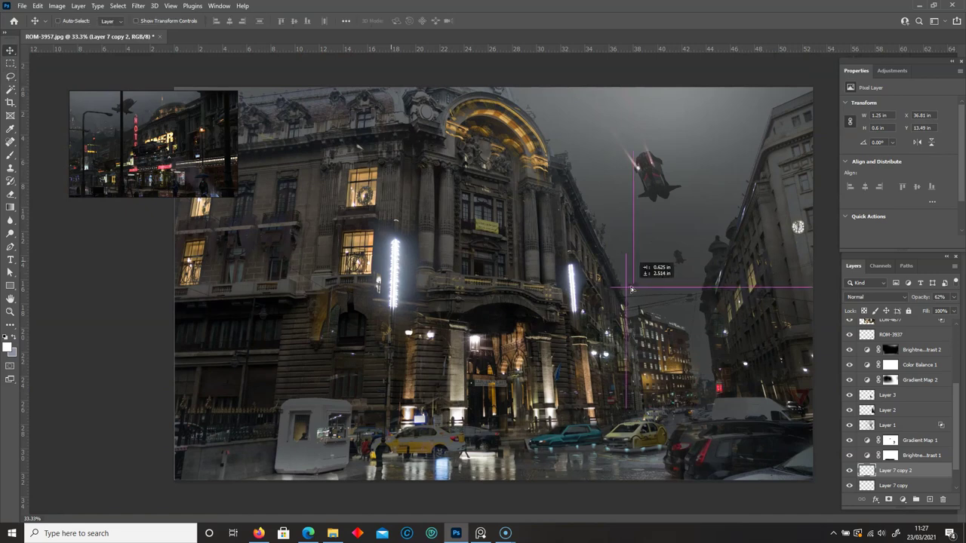
key(ctrl+plus)
click(10, 156)
key(ctrl+plus)
key(ctrl+plus)
key(ctrl+shift+alt+n)
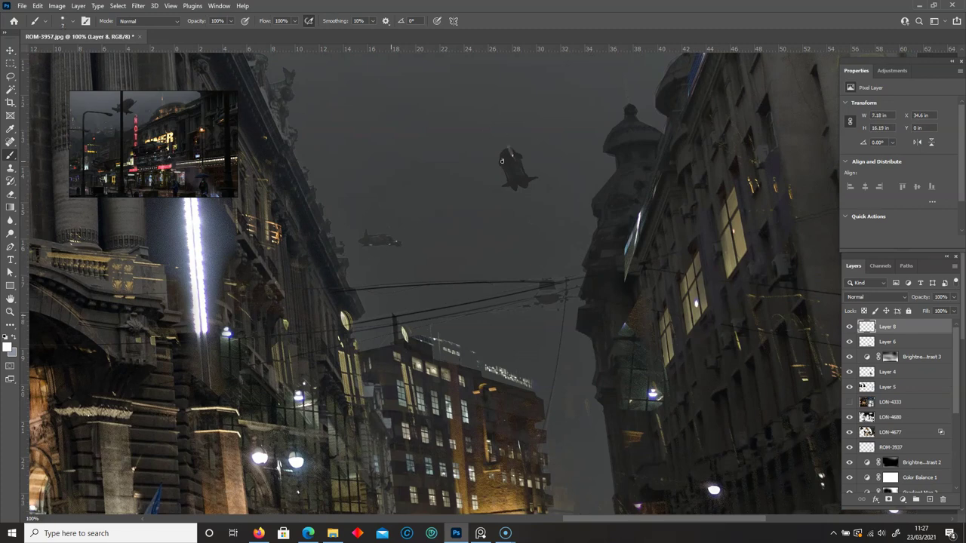
Step: Zoom out to the whole image and paint dark strokes along the building's roofline
key(ctrl+minus)
key(ctrl+minus)
key(e)
key(ctrl+minus)
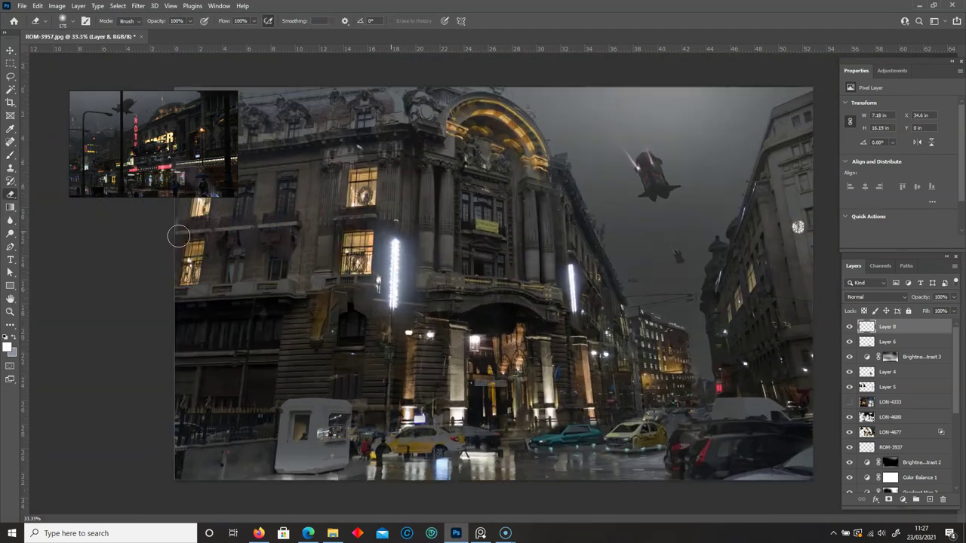
click(10, 160)
click(8, 347)
key(Return)
drag(176, 137, 104, 156)
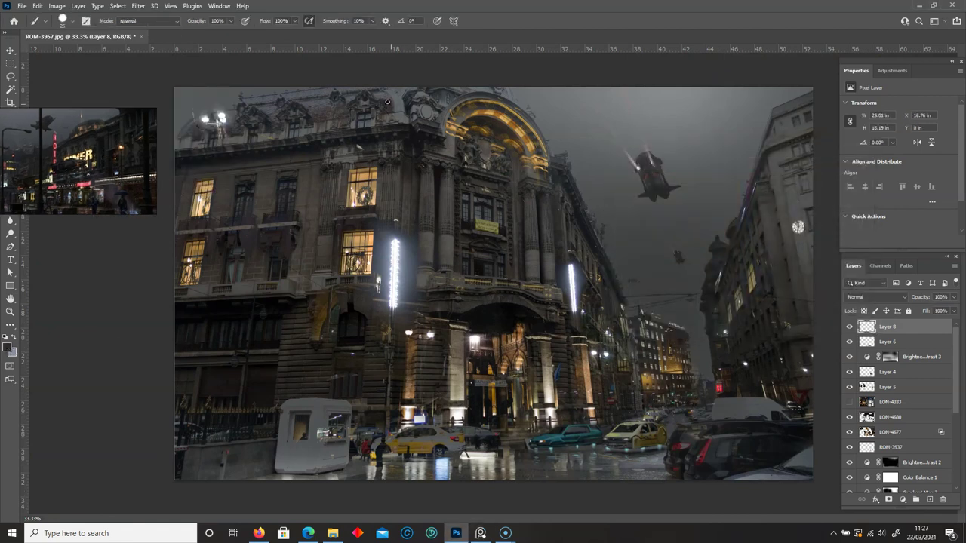
drag(344, 110, 315, 119)
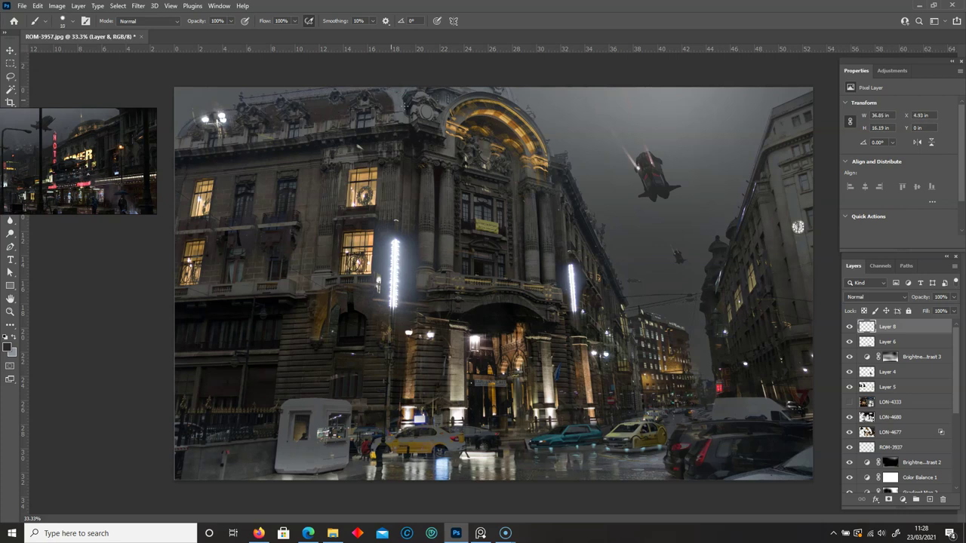
Step: Pick a lighter grey, then sample several light and dark tones from the wet street
alt+click(394, 132)
key(Return)
alt+click(466, 454)
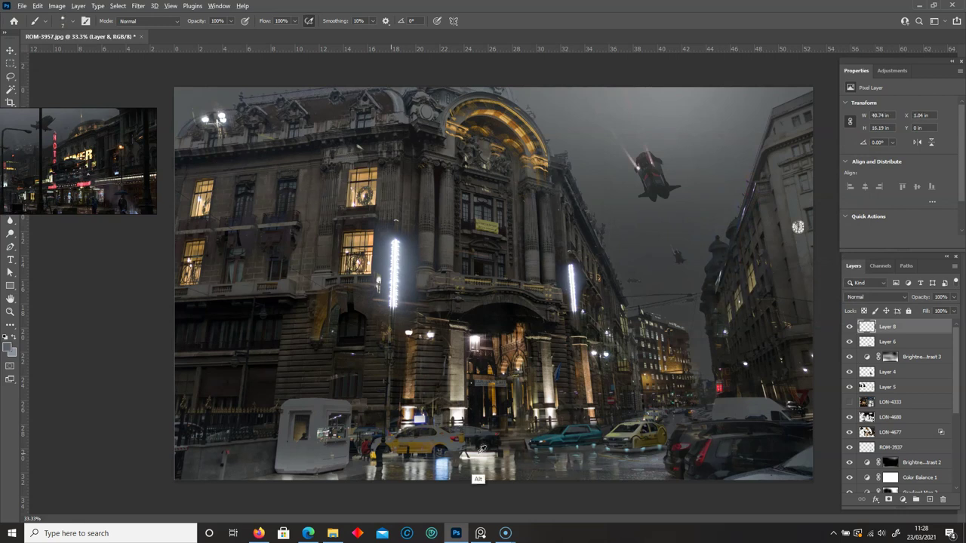
alt+click(487, 453)
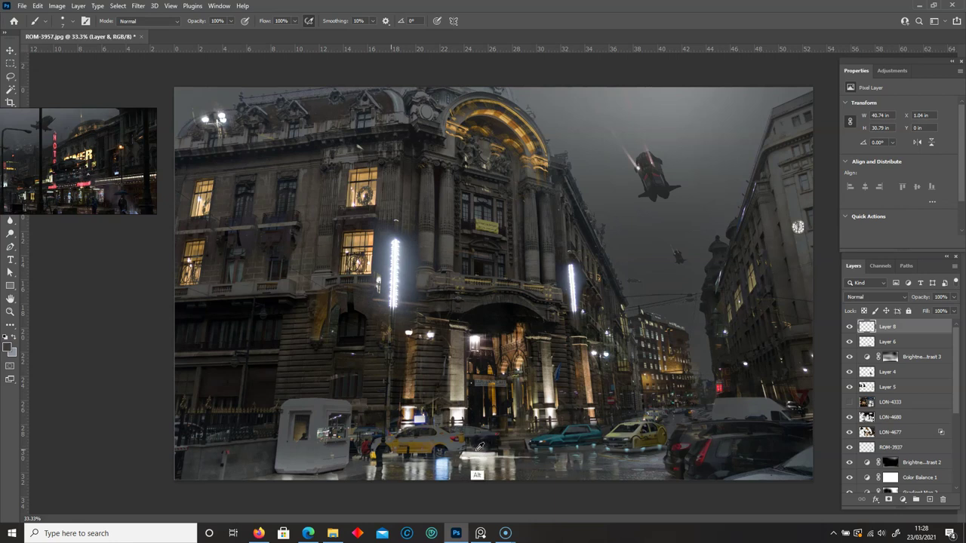
alt+click(479, 449)
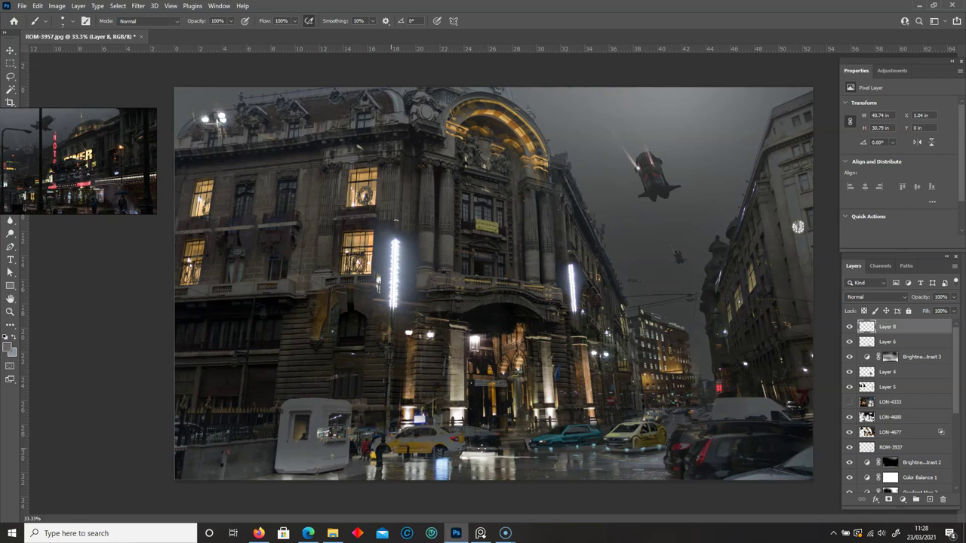
alt+click(507, 440)
alt+click(523, 445)
alt+click(451, 471)
Step: Sample the yellow car's colours and the street reflection, then repaint the area left of the car
alt+click(451, 447)
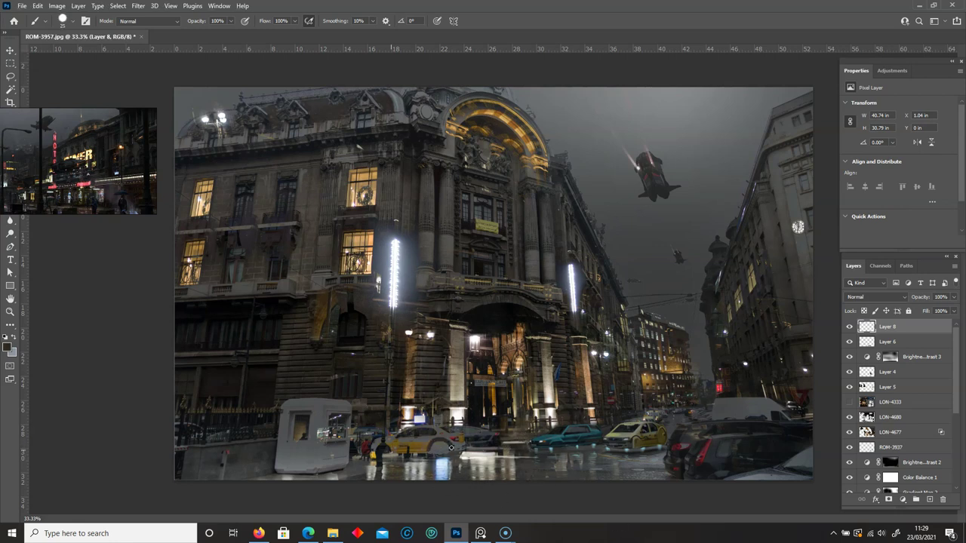
alt+click(441, 442)
alt+click(450, 476)
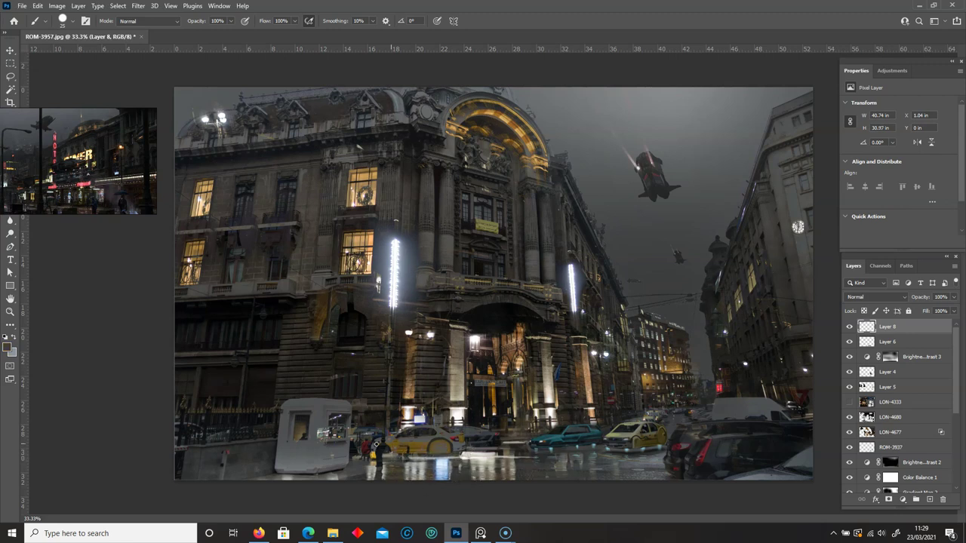
alt+click(386, 445)
drag(370, 456, 359, 460)
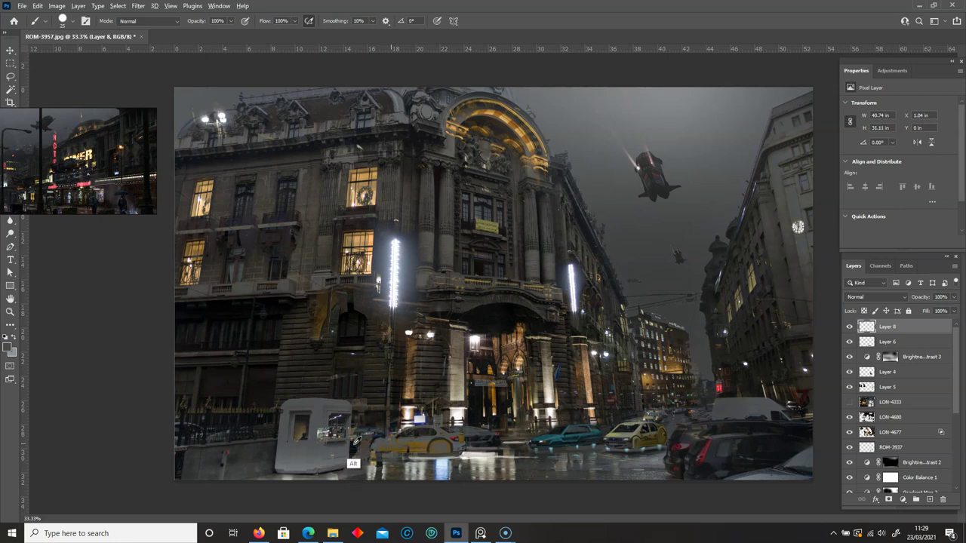
alt+click(374, 443)
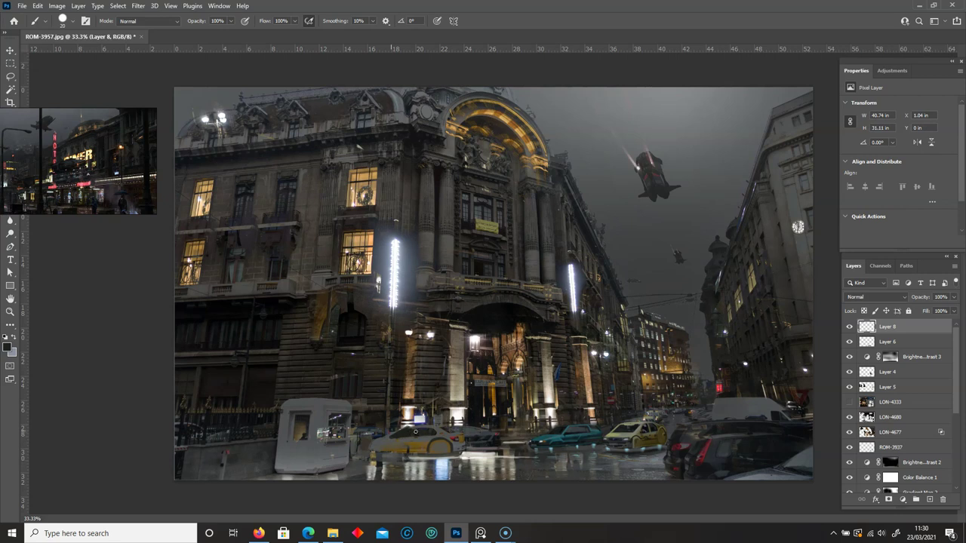
Step: Shrink and move the reference photo window, and set a grey foreground colour instead of red
click(9, 347)
key(Escape)
click(9, 347)
click(840, 163)
key(l)
mouse_move(75, 166)
mouse_down()
mouse_move(39, 214)
mouse_move(186, 166)
mouse_up()
key(b)
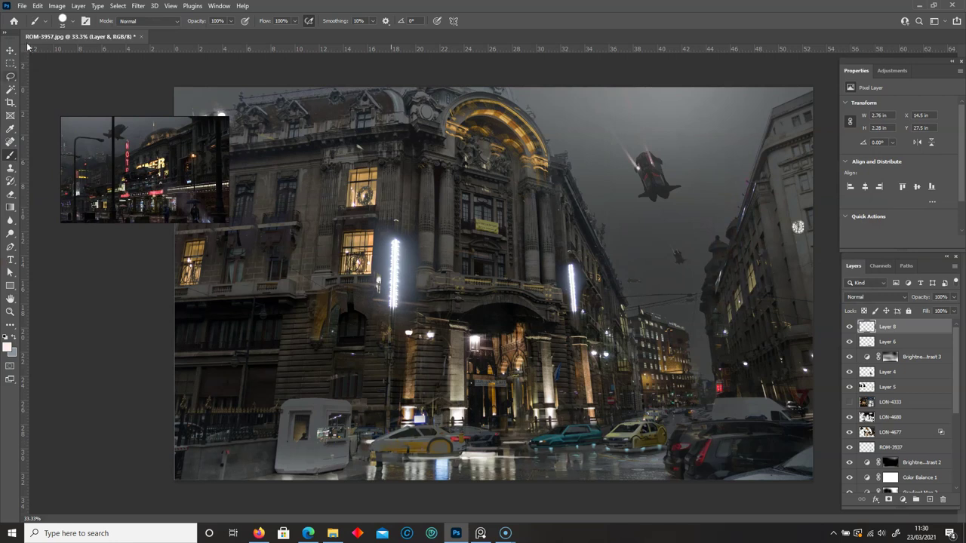
click(8, 348)
click(849, 163)
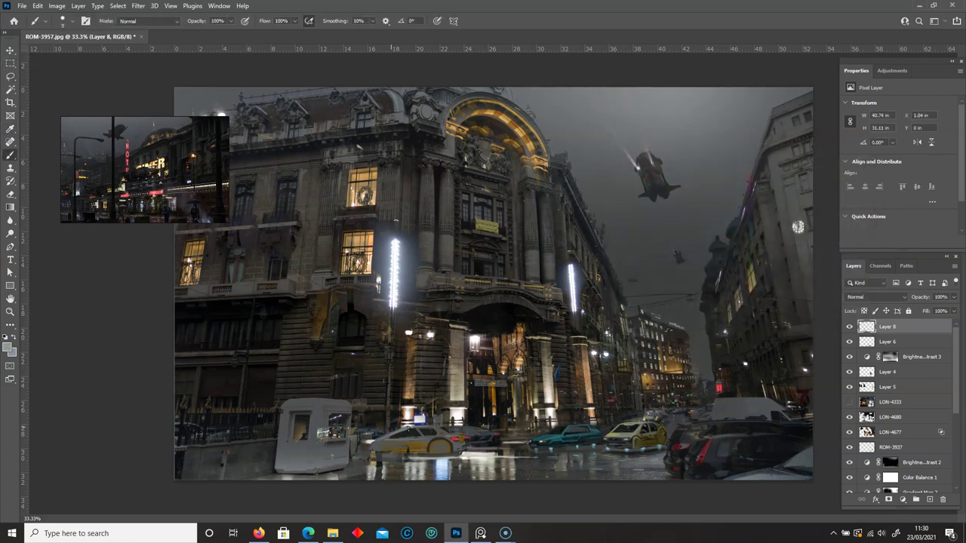
Step: Create Layer 9 and paint pale grey fog with a soft cloud brush over the right-hand cars
key(l)
drag(702, 429, 754, 260)
key(ctrl+j)
key(b)
right_click(694, 221)
scroll(941, 390, up, 2)
key(i)
click(9, 345)
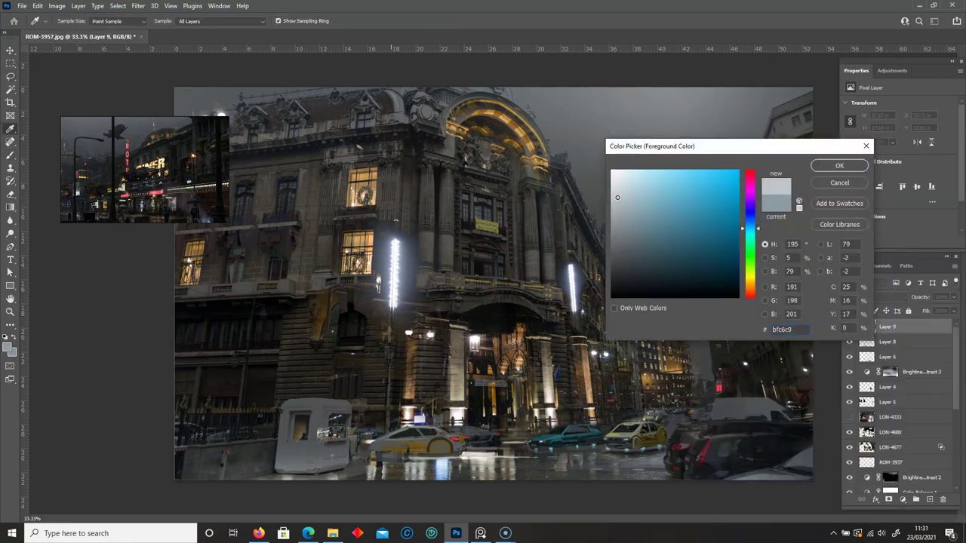
key(Return)
key(b)
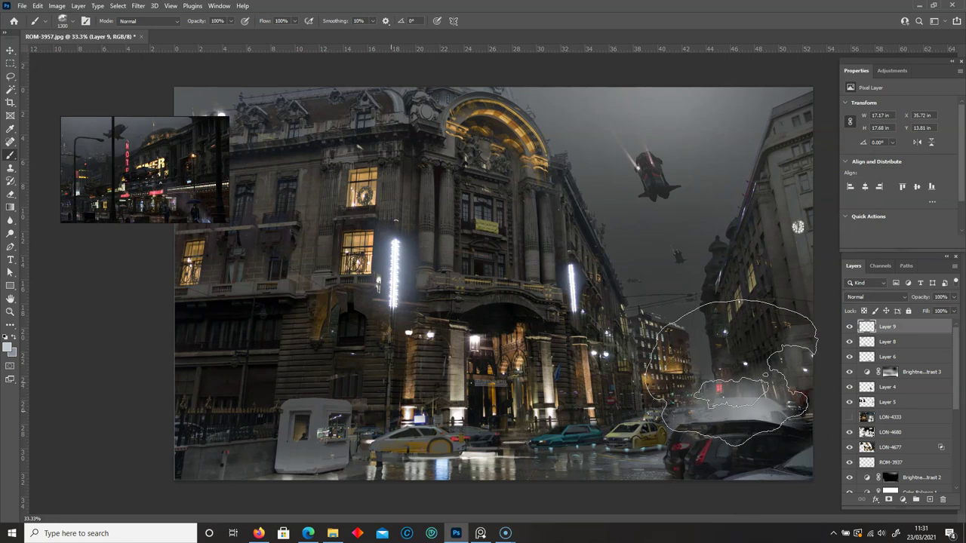
drag(732, 374, 747, 385)
Step: Select around the booth and left building, then paint soft grey fog over the lower-left street
key(bracketleft)
key(bracketleft)
key(bracketleft)
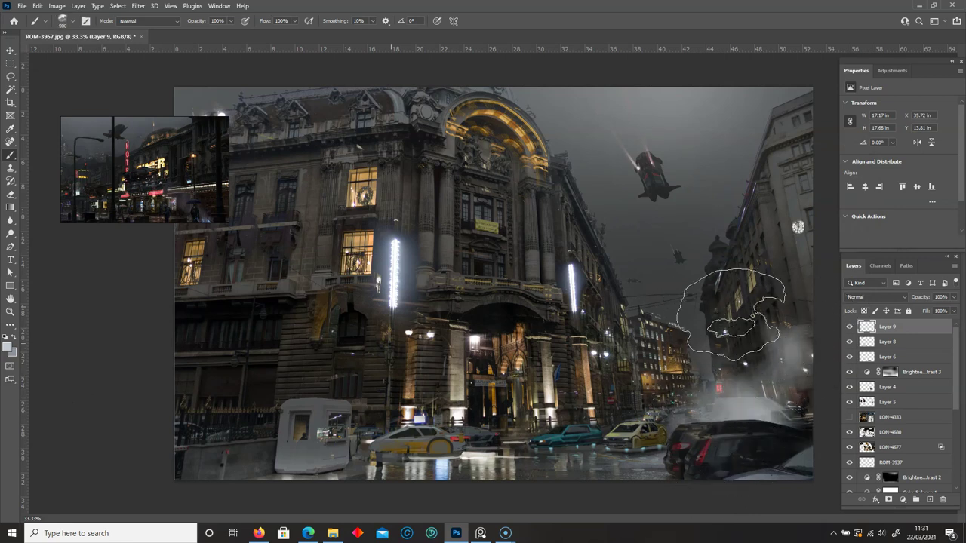
click(10, 194)
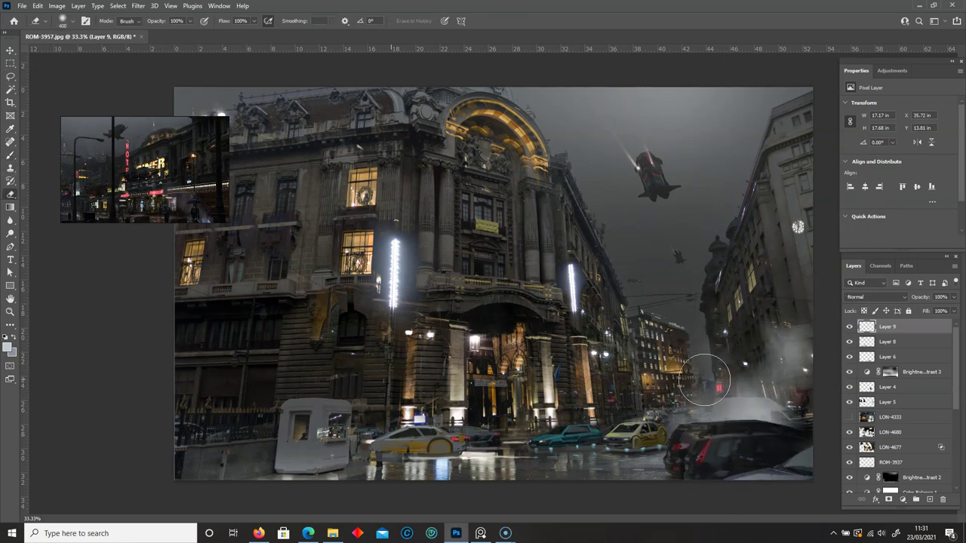
key(l)
click(354, 469)
double_click(379, 443)
click(11, 155)
drag(317, 422, 264, 361)
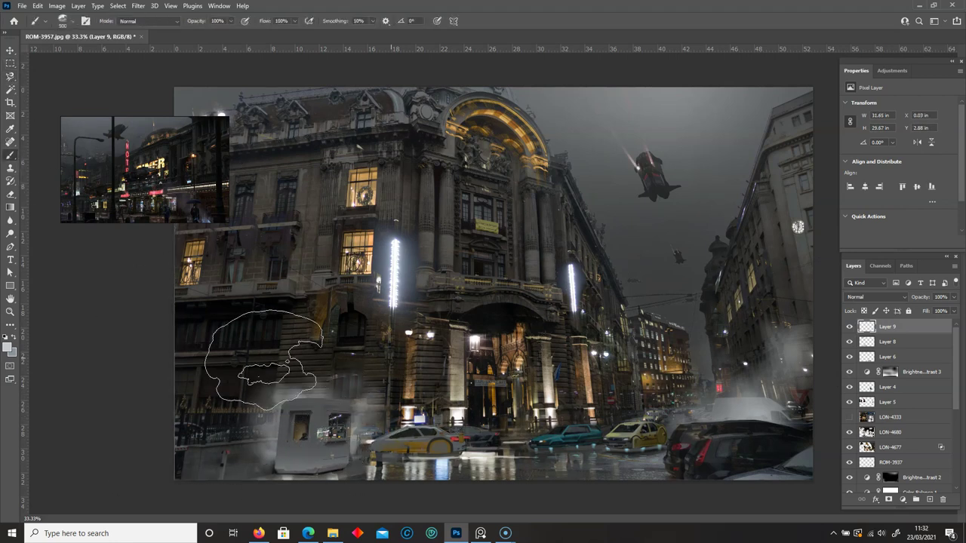
key(bracketright)
key(bracketright)
key(bracketright)
key(bracketright)
key(bracketright)
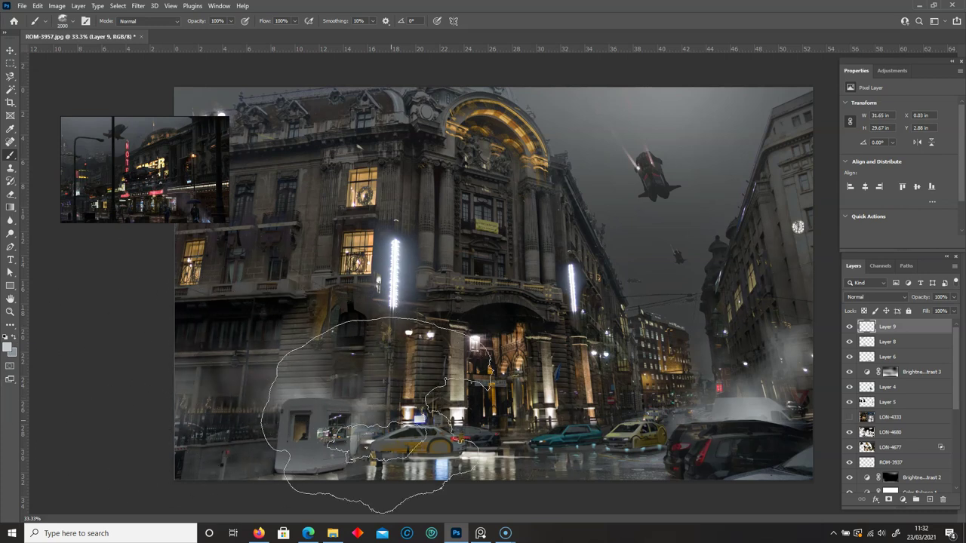
Step: Erase excess fog with an enlarged eraser and try outlining the street around the central cars
key(m)
key(e)
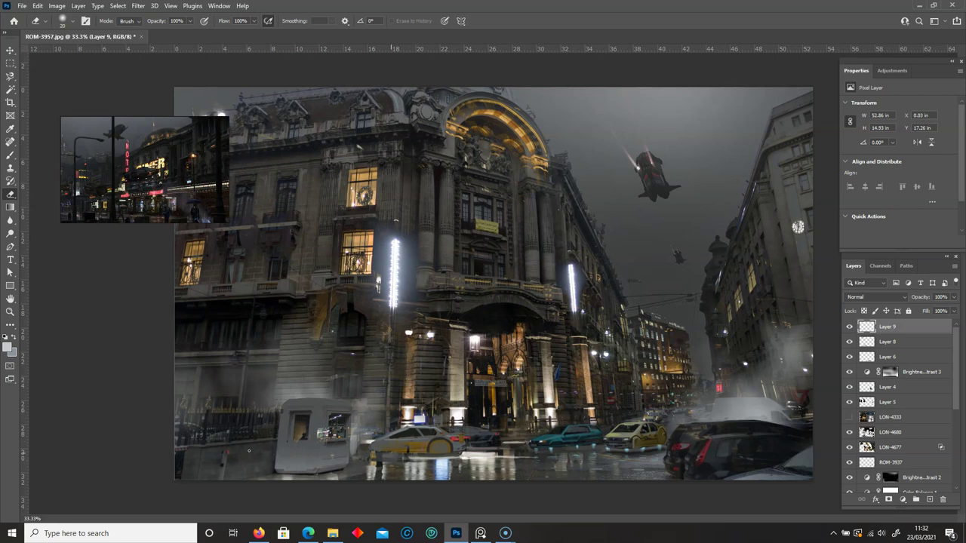
key(bracketright)
key(bracketright)
key(b)
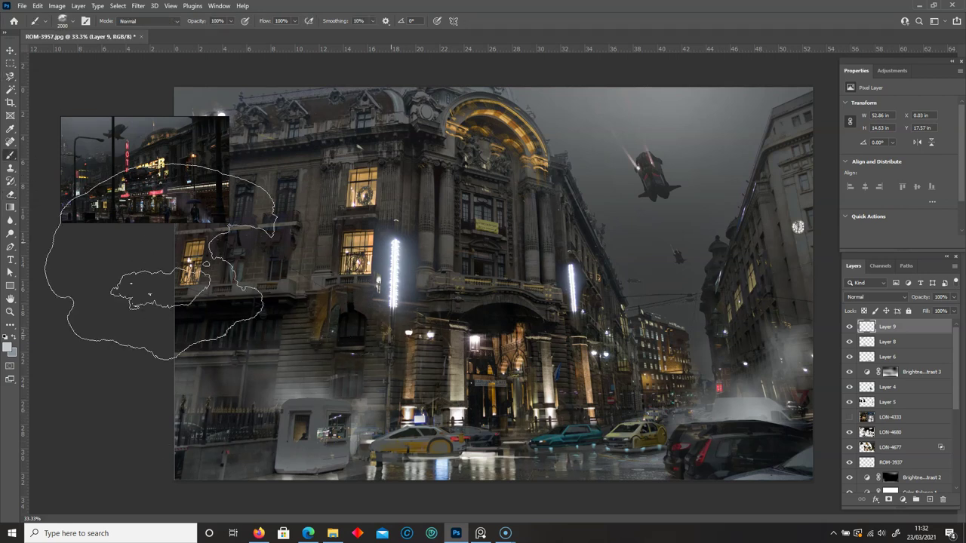
key(e)
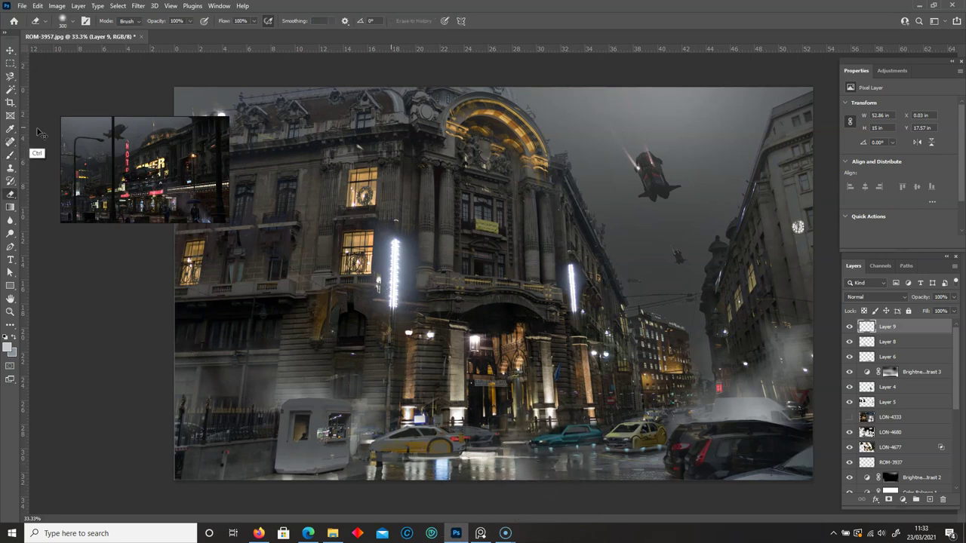
key(l)
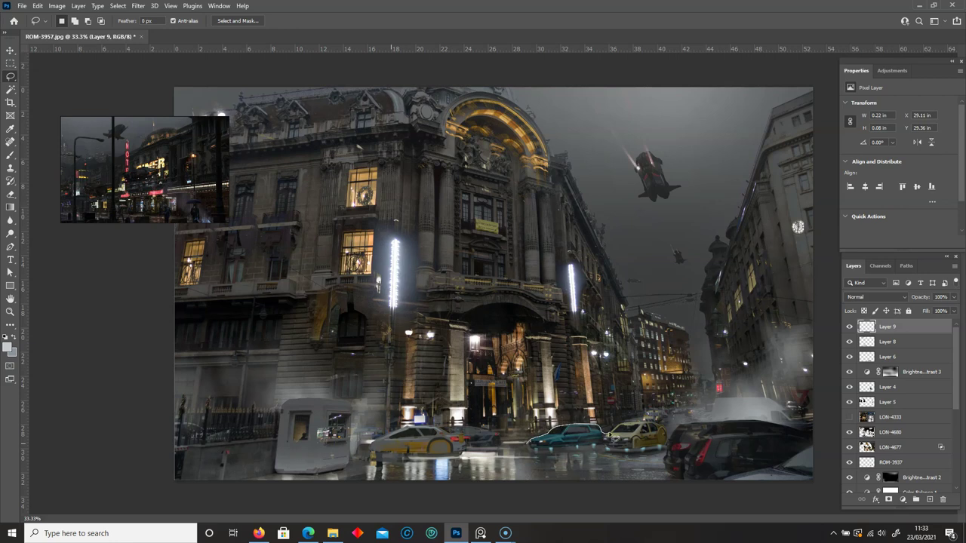
drag(692, 426, 479, 431)
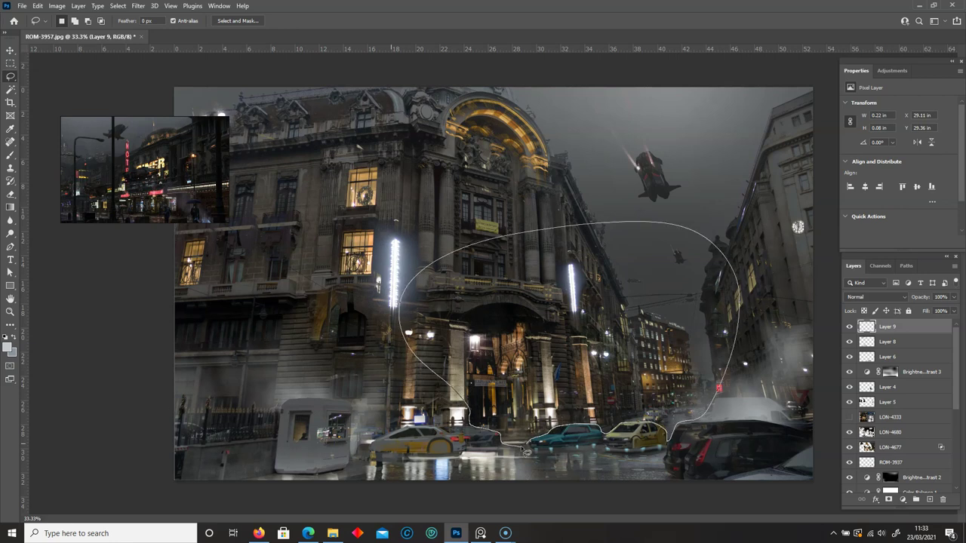
key(b)
Step: Paint grey mist around the teal car with a cloud-textured fog brush
right_click(527, 451)
click(711, 470)
key(Return)
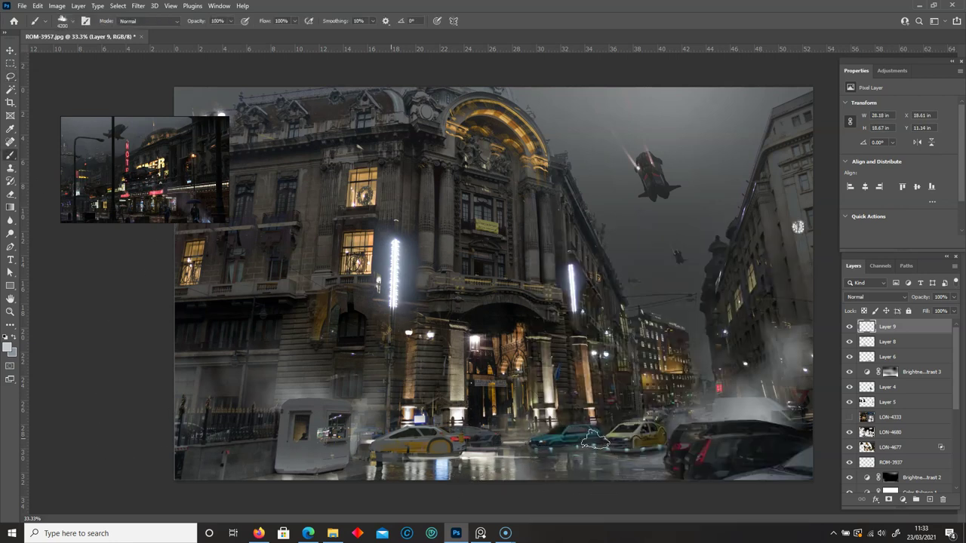
drag(555, 423, 571, 487)
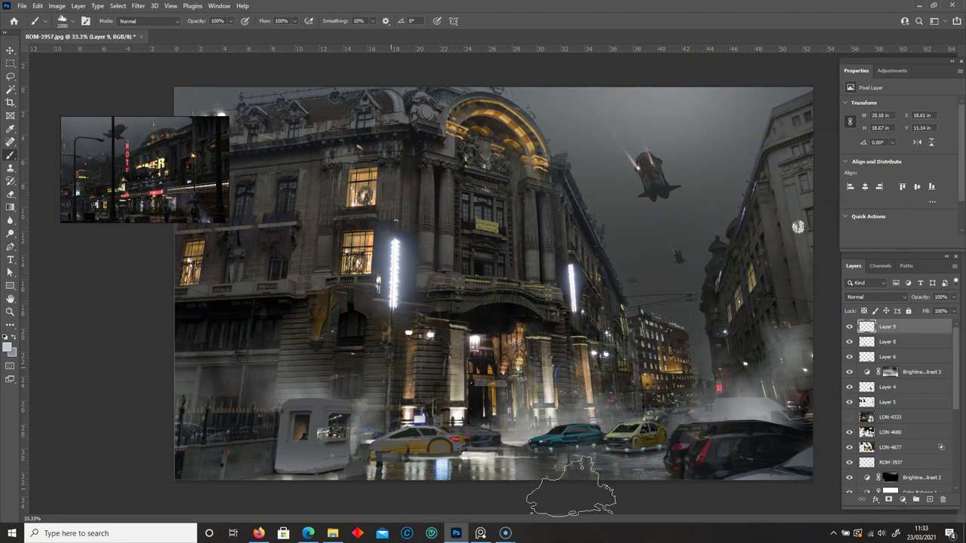
Step: Outline the booth with a Polygonal Lasso selection and paint grey mist around its base
click(11, 78)
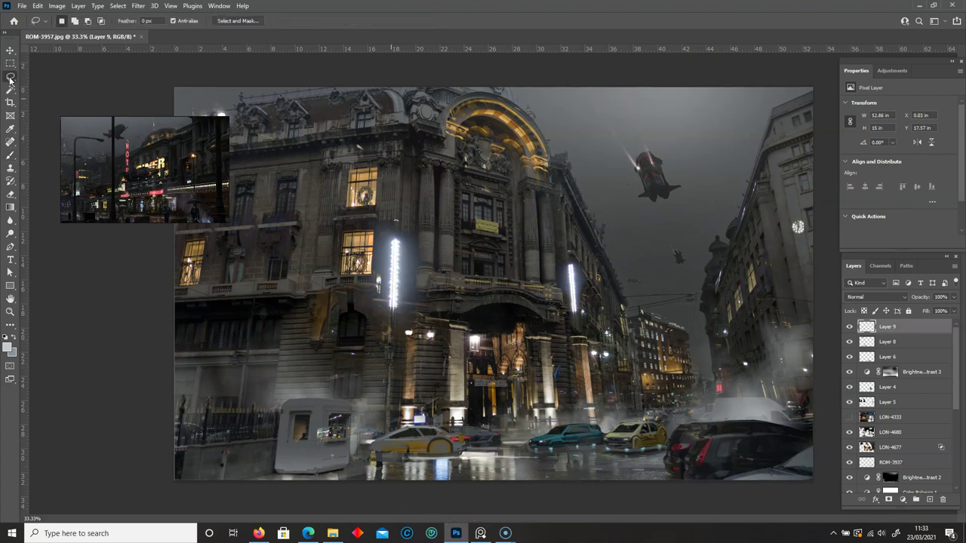
key(shift+l)
click(352, 421)
click(349, 401)
click(283, 399)
click(276, 426)
double_click(234, 439)
key(b)
drag(316, 422, 241, 412)
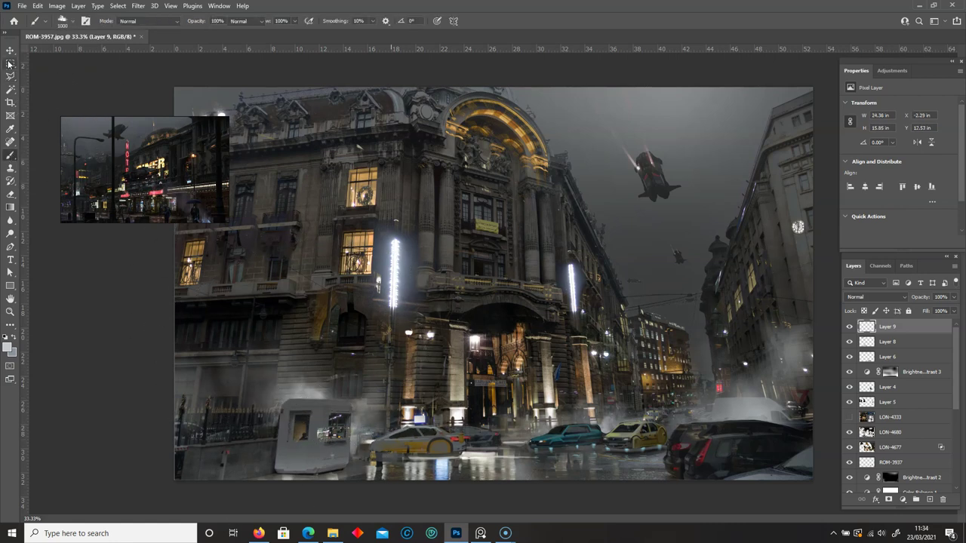
Step: Choose a new brush preset and confirm a lighter paint colour
key(m)
key(b)
right_click(373, 344)
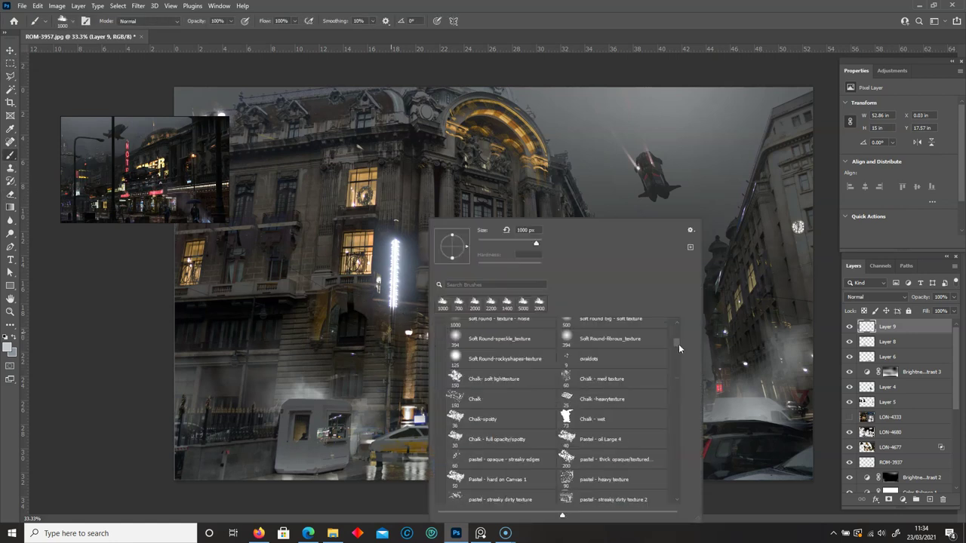
double_click(452, 400)
key(Return)
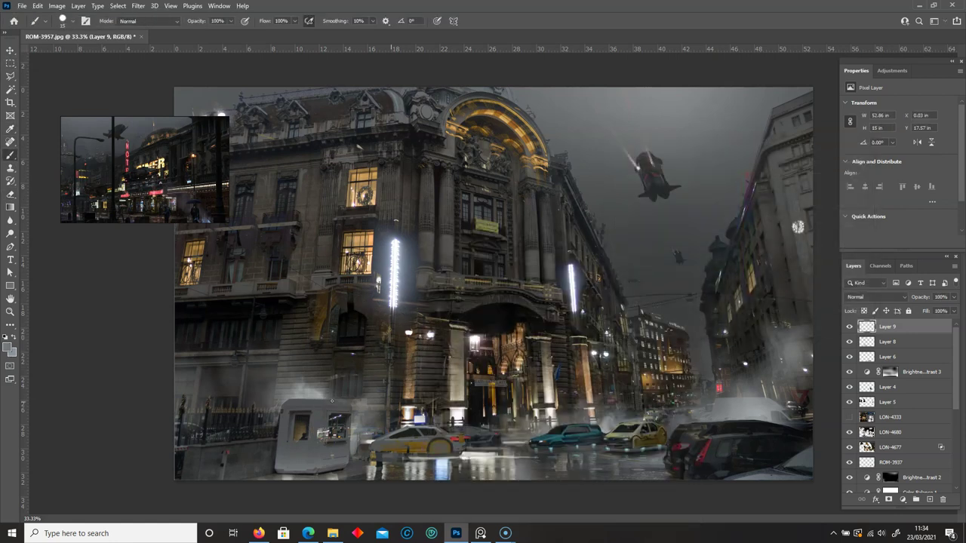
key(Return)
Step: Enlarge the brush and sample street colours by the taxi, ending on a brownish tone
alt+click(312, 430)
key(bracketright)
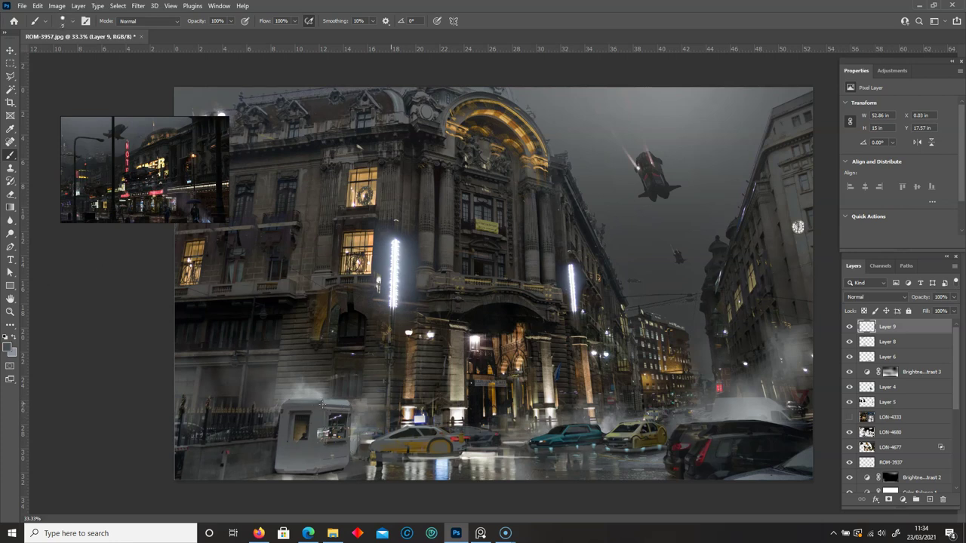
alt+click(393, 467)
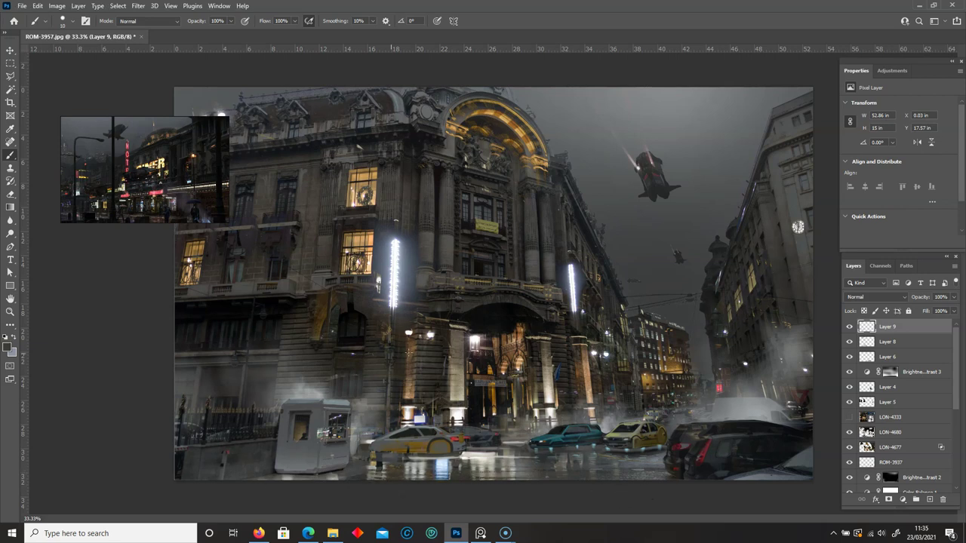
click(10, 347)
click(838, 164)
alt+click(383, 442)
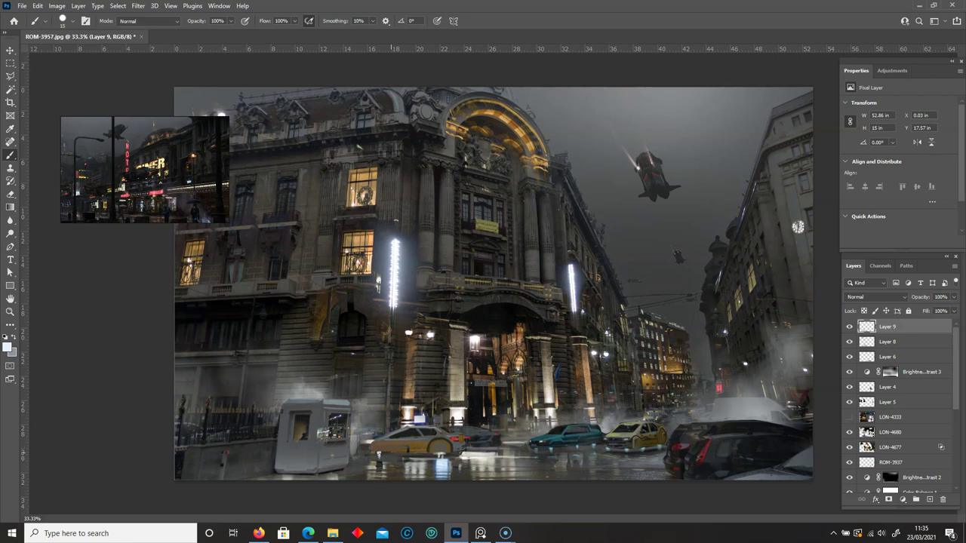
Step: Sample dark and grey colours from the scene and set up a 200-px pine needles texture brush
alt+click(393, 453)
alt+click(624, 451)
key(l)
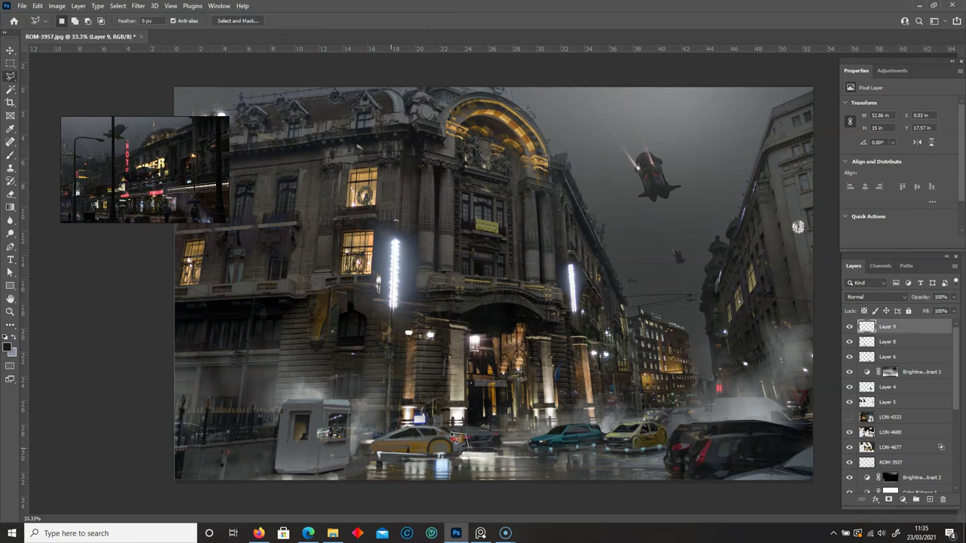
click(11, 155)
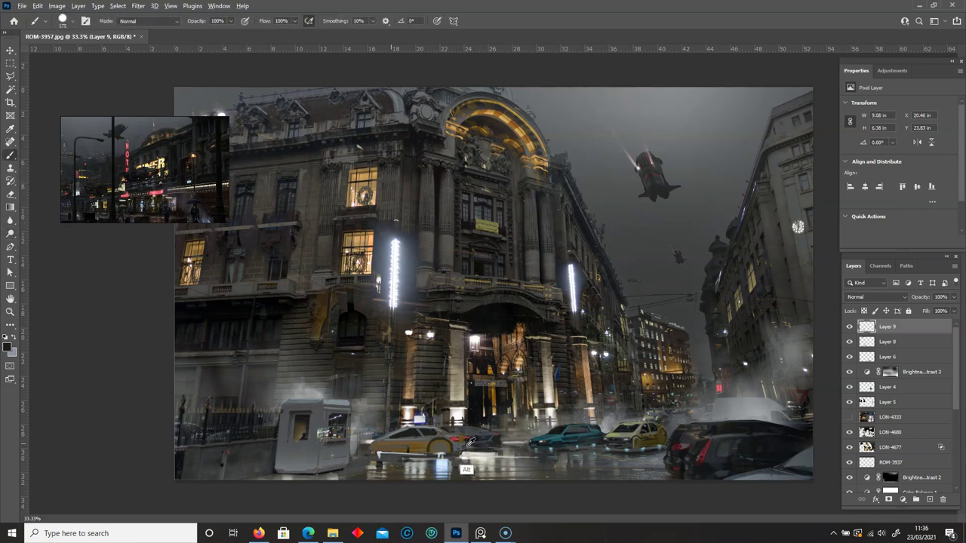
alt+click(469, 442)
key(bracketright)
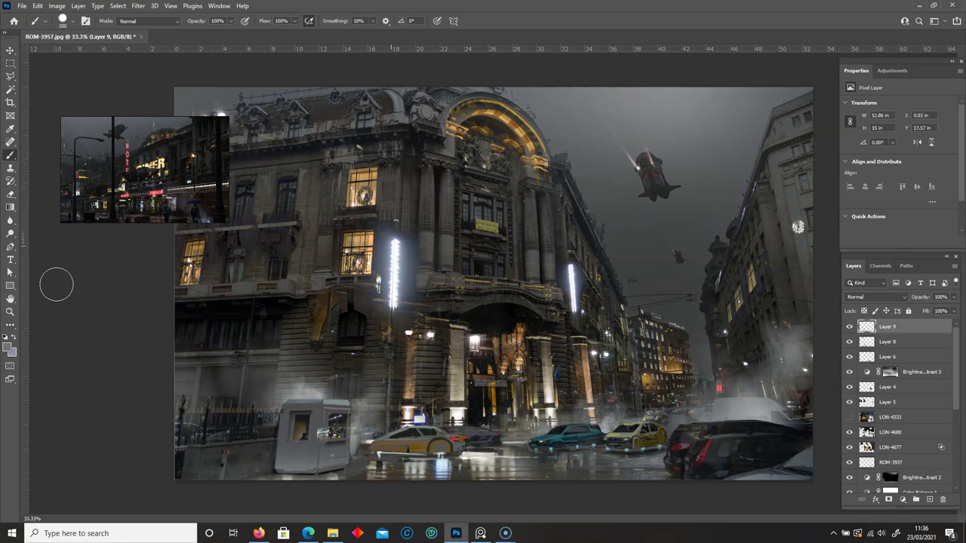
right_click(416, 219)
drag(663, 325, 663, 401)
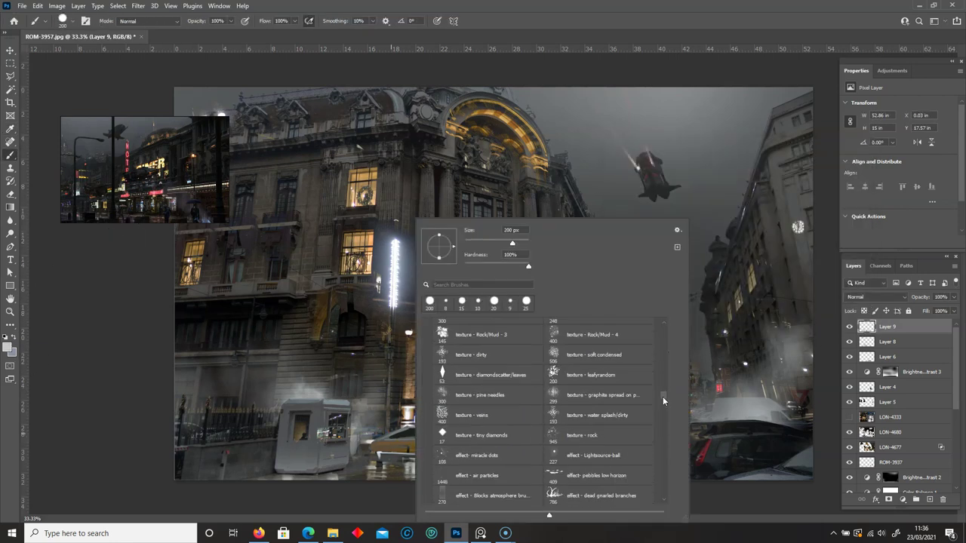
double_click(480, 394)
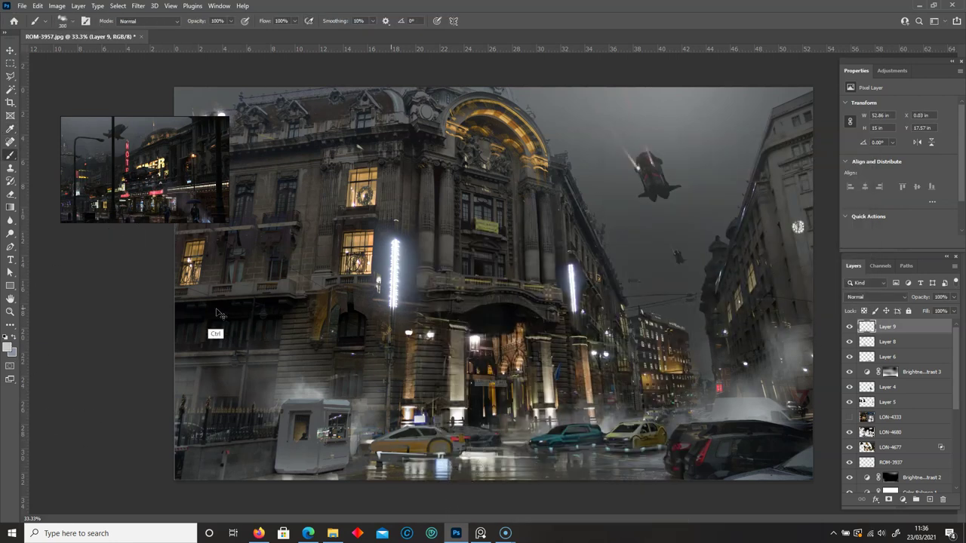
Step: Brush faint light and dark strokes near the right building's columns on Layer 9
key(l)
key(m)
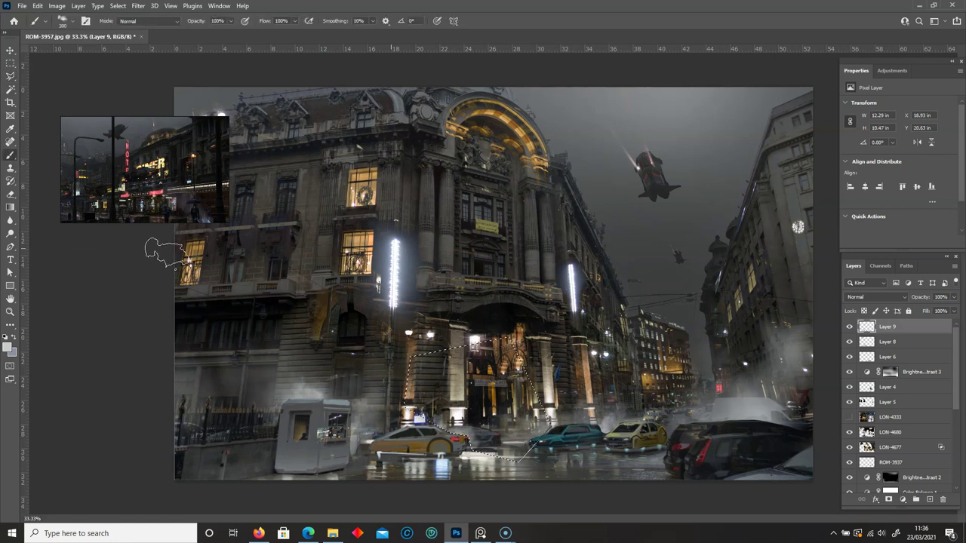
key(b)
right_click(536, 224)
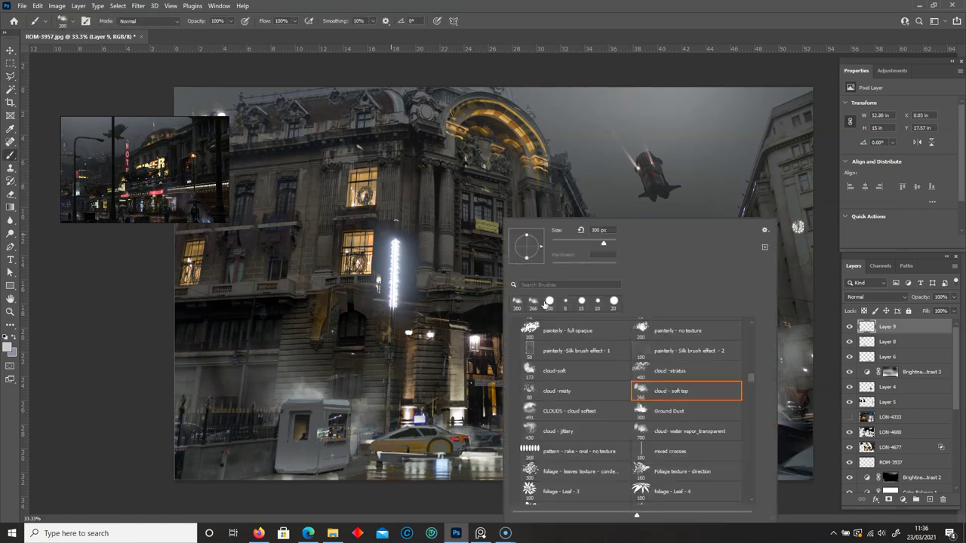
key(Escape)
drag(542, 203, 540, 264)
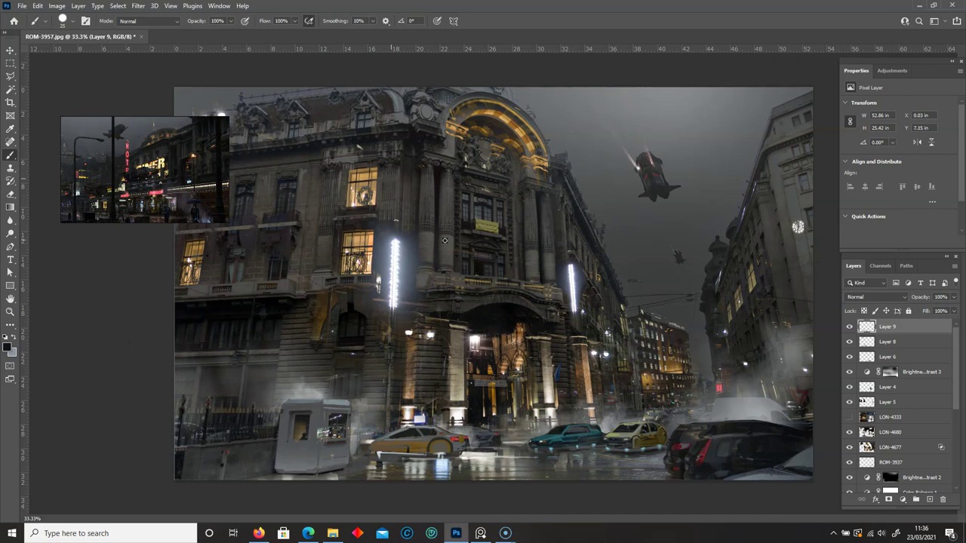
key(x)
click(7, 347)
click(849, 161)
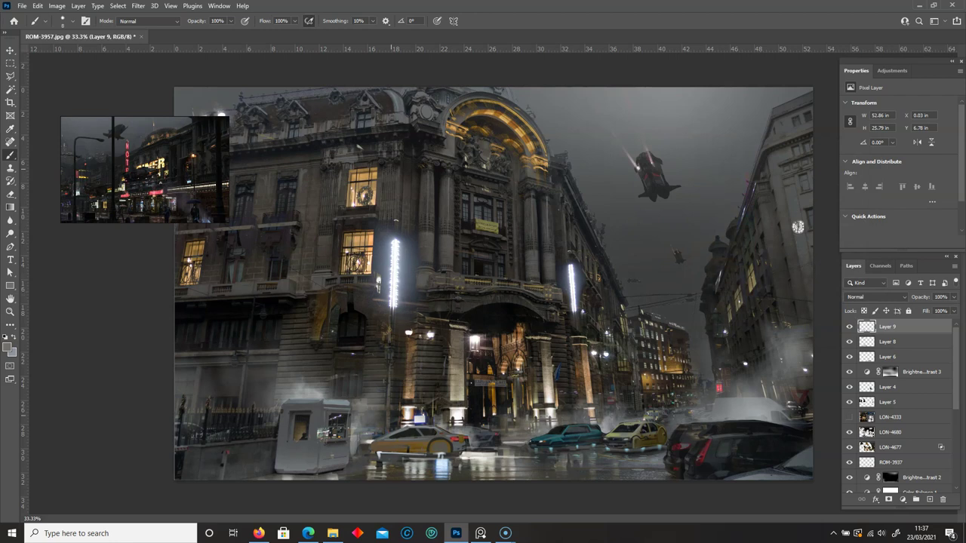
drag(785, 185, 786, 249)
drag(786, 168, 785, 232)
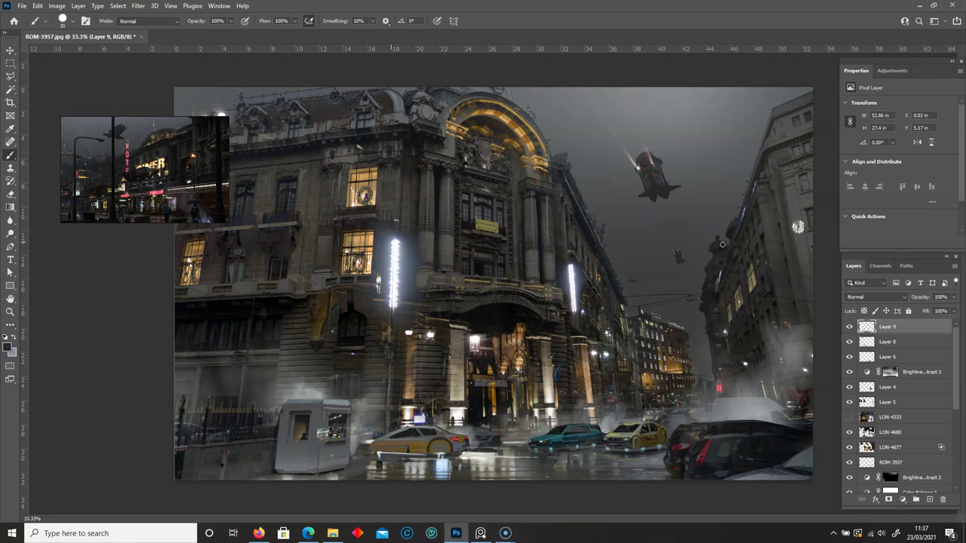
Step: Dab small light tan marks on the right building and lasso a small area there
click(7, 347)
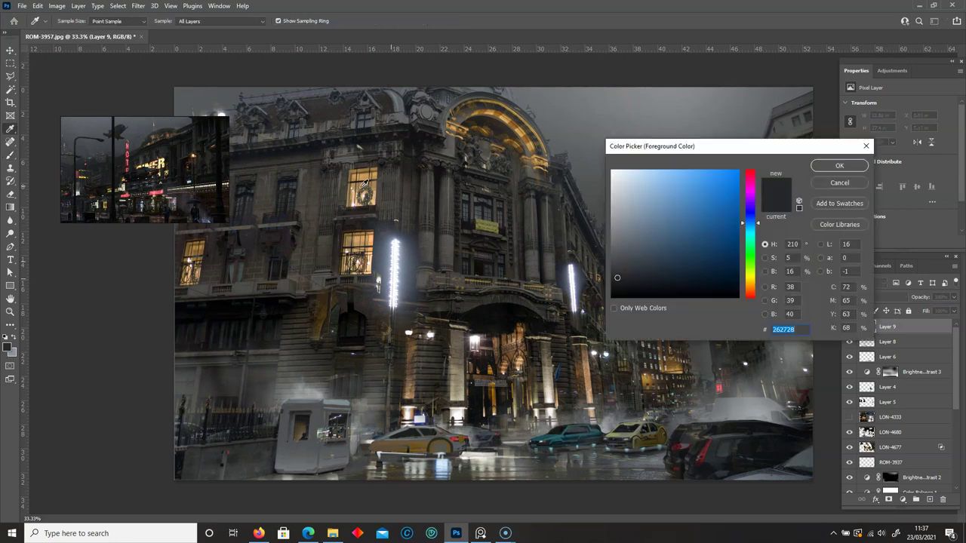
click(709, 243)
key(Return)
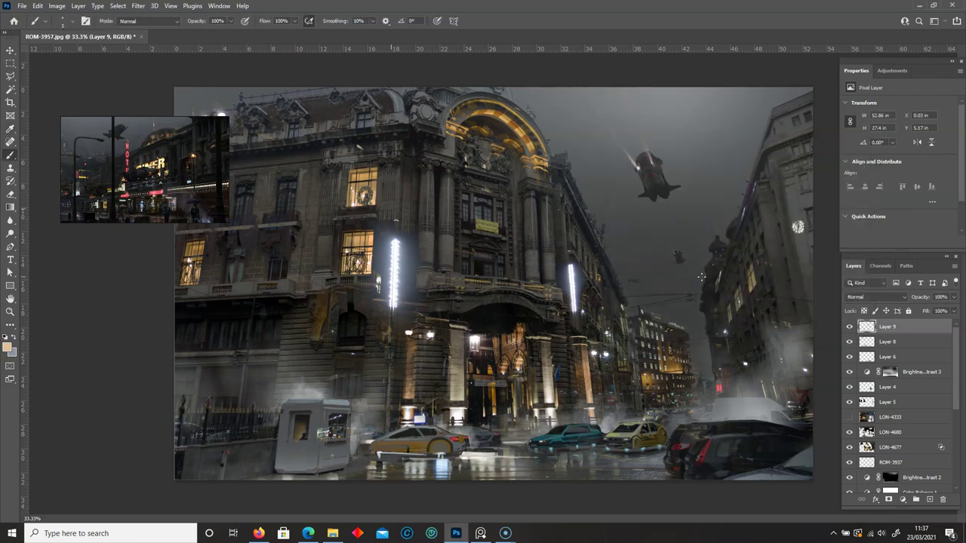
drag(711, 270, 713, 277)
key(l)
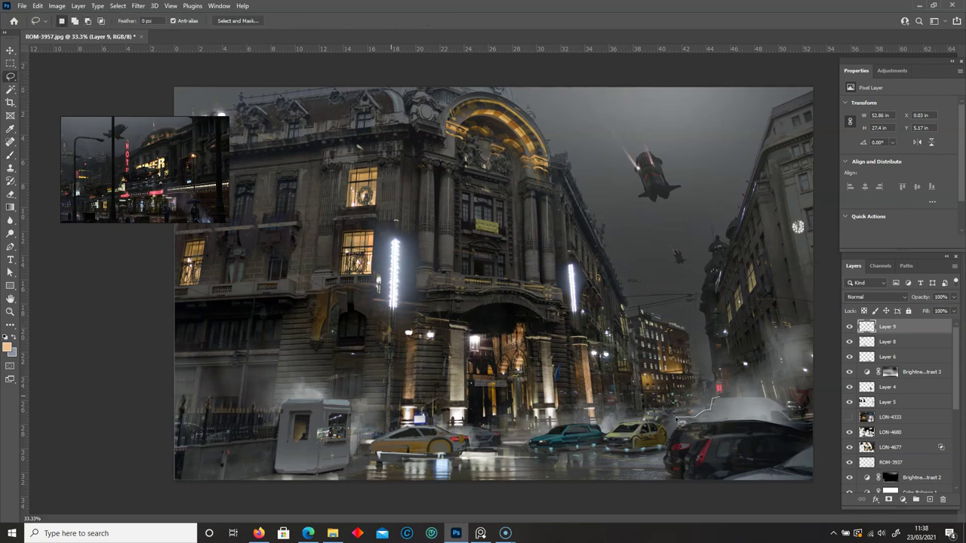
drag(676, 419, 650, 340)
scroll(914, 379, up, 2)
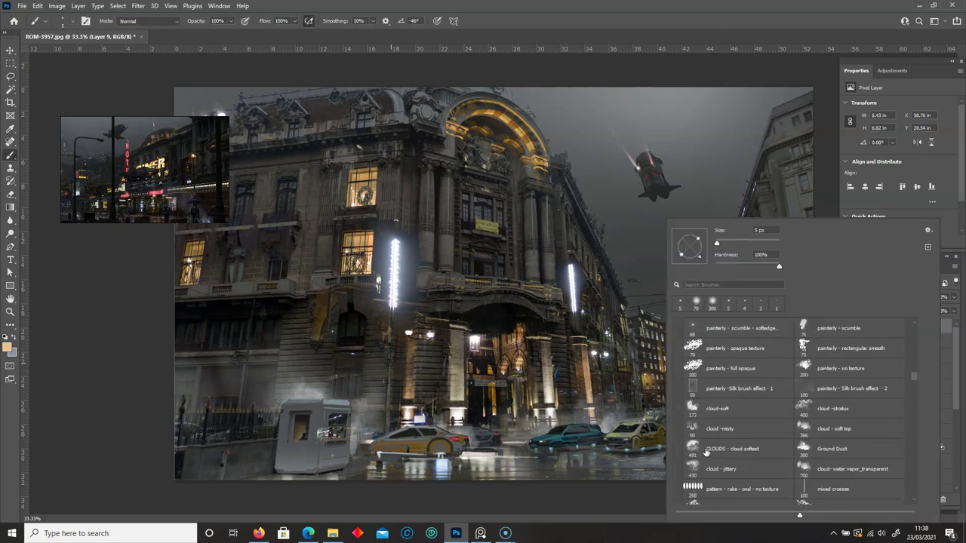
Step: Switch the paint colour to a pale light cyan
click(7, 348)
click(828, 164)
right_click(700, 411)
scroll(822, 407, down, 2)
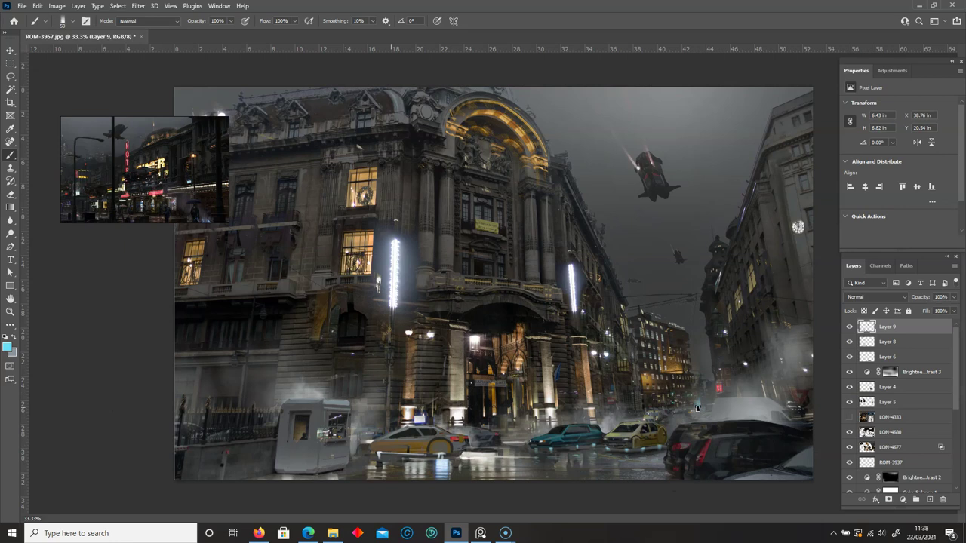
click(7, 348)
click(847, 164)
Step: Nudge the LON-4680 image slightly to the left
key(m)
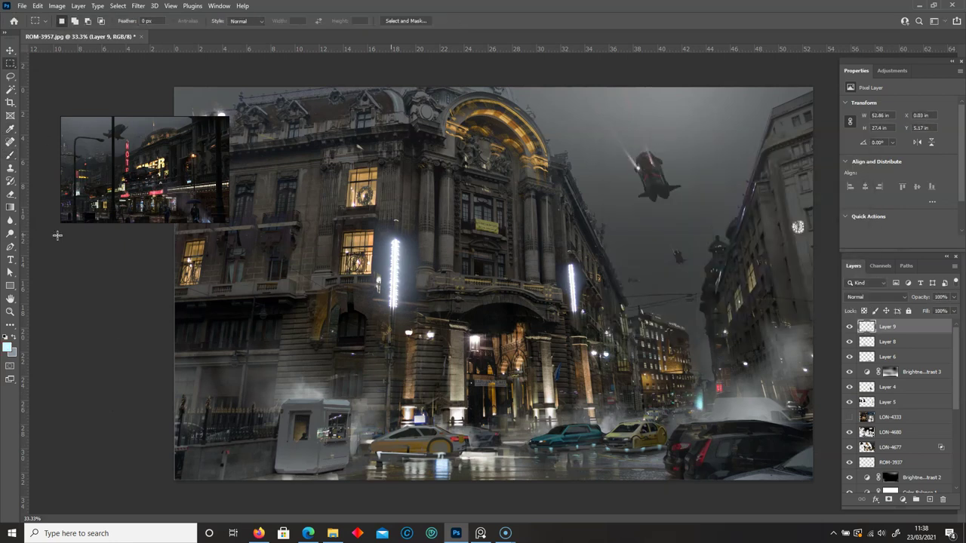
click(876, 432)
key(e)
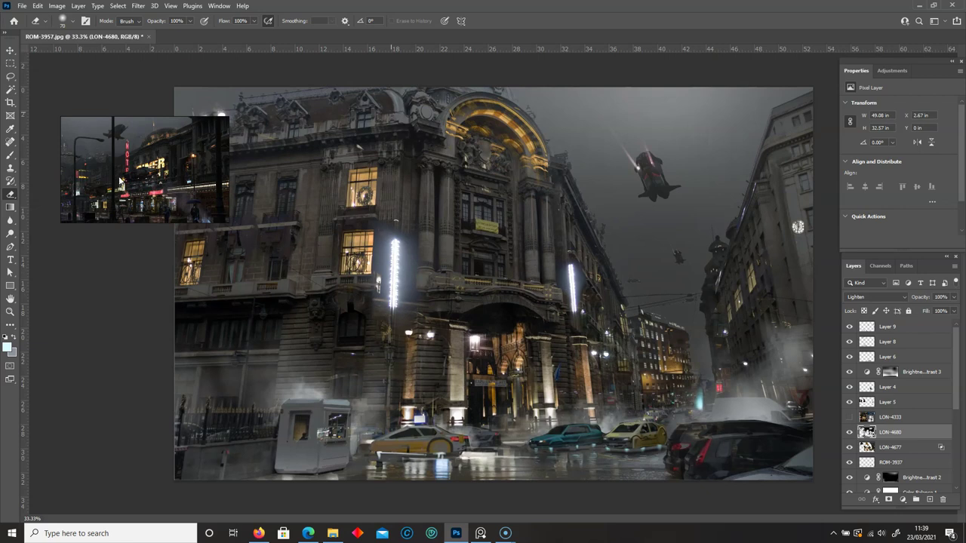
drag(121, 181, 93, 179)
Step: Place the Tower Bridge photo LON-4262 from the London photo folder onto the canvas
click(333, 533)
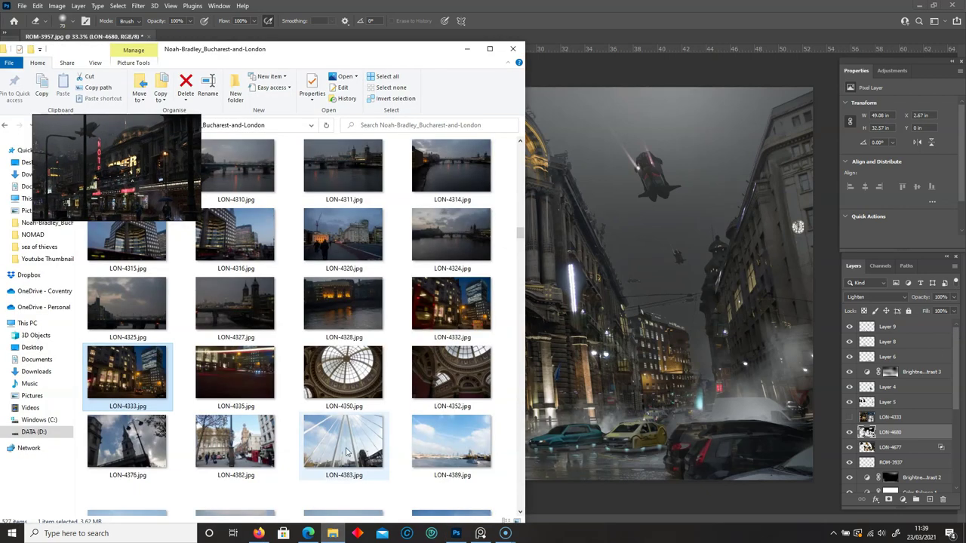
scroll(336, 433, up, 5)
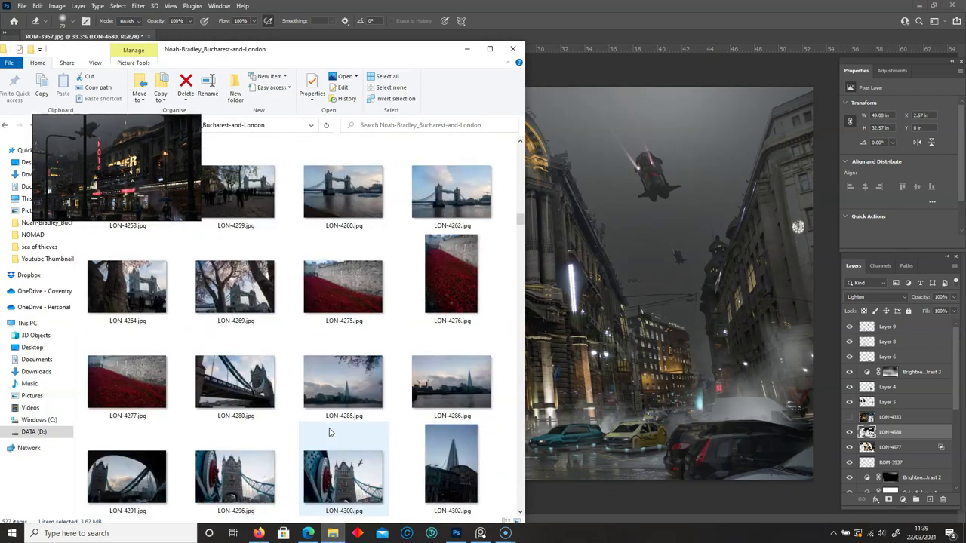
click(127, 287)
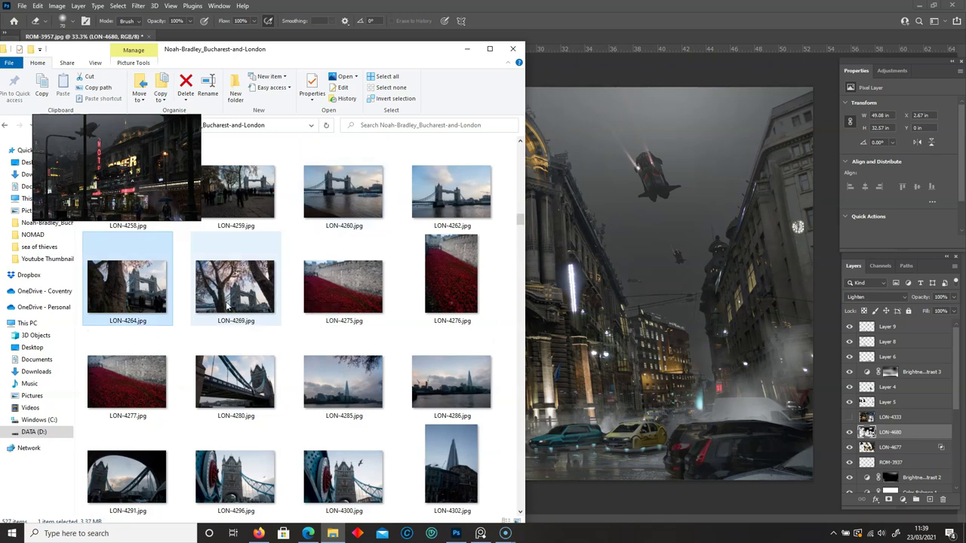
click(627, 266)
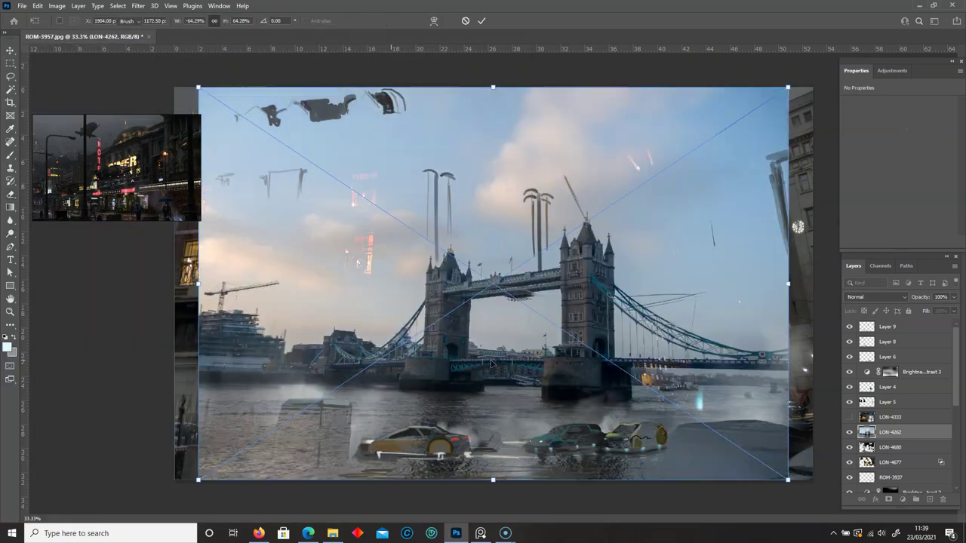
Step: Move LON-4262 to the top of the stack and delete its sky using Magic Wand
key(Return)
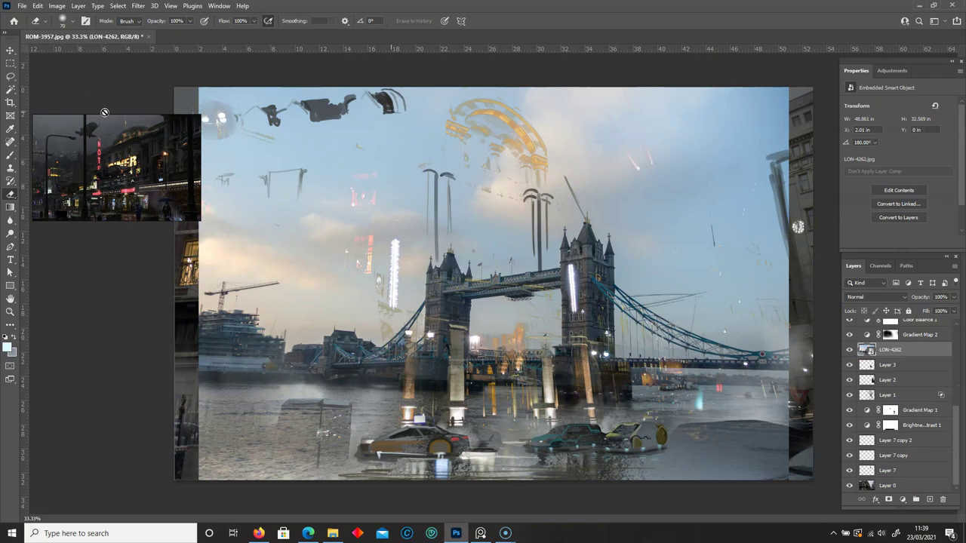
drag(909, 317, 909, 320)
key(w)
shift+click(416, 214)
shift+click(709, 220)
shift+click(539, 151)
shift+click(521, 336)
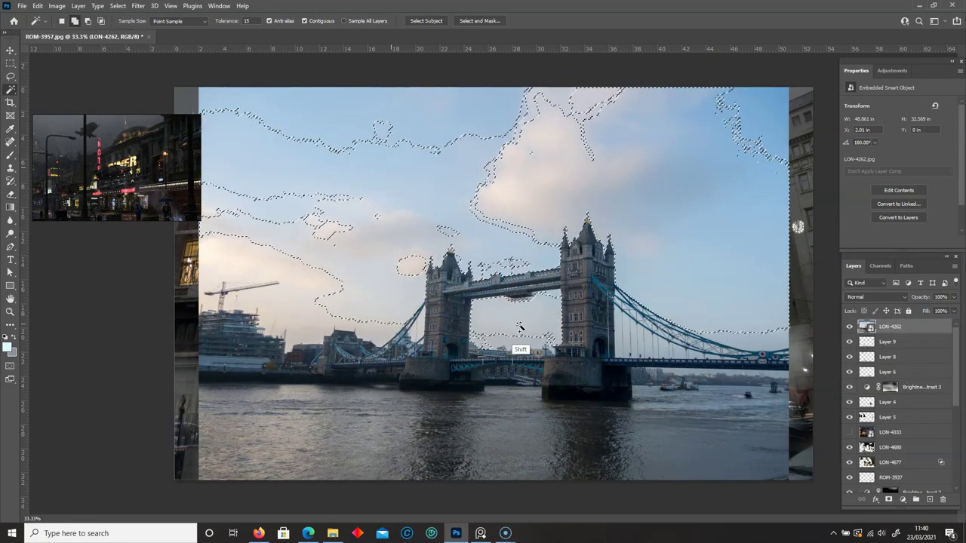
shift+click(442, 243)
key(Delete)
key(Return)
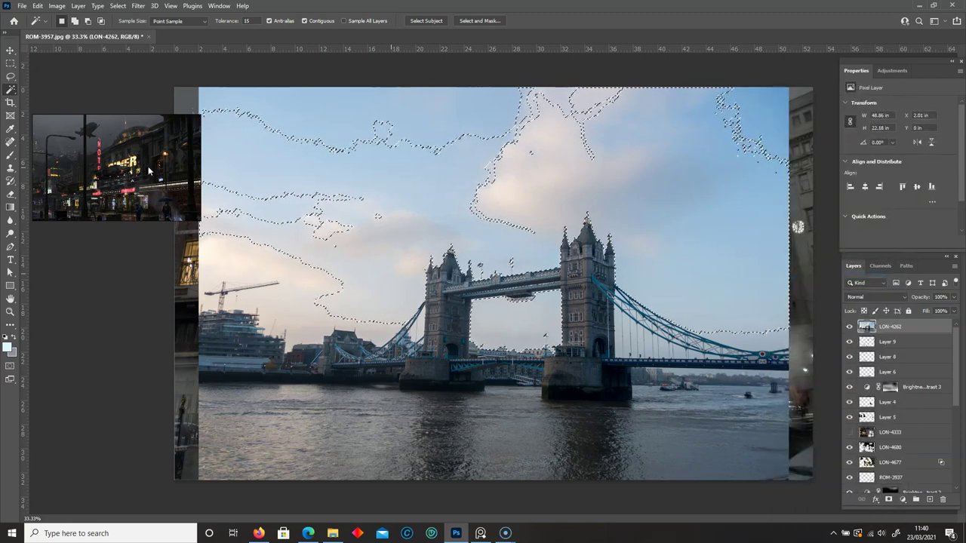
key(Delete)
key(ctrl+d)
Step: Darken the bridge photo with Brightness set to -150
click(56, 5)
click(234, 30)
drag(99, 267, 50, 267)
click(180, 257)
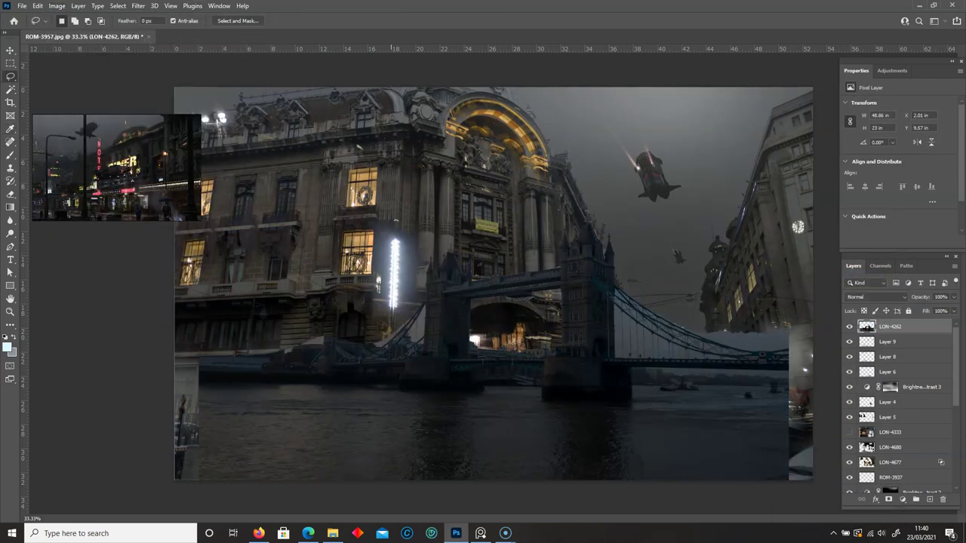
Step: Shrink the bridge to about a third, tilt it right, and fade it to about 60% opacity
key(ctrl+t)
drag(198, 478, 578, 292)
drag(713, 260, 677, 332)
mouse_move(750, 364)
mouse_down()
mouse_move(838, 407)
mouse_move(679, 379)
mouse_up()
key(Return)
click(953, 297)
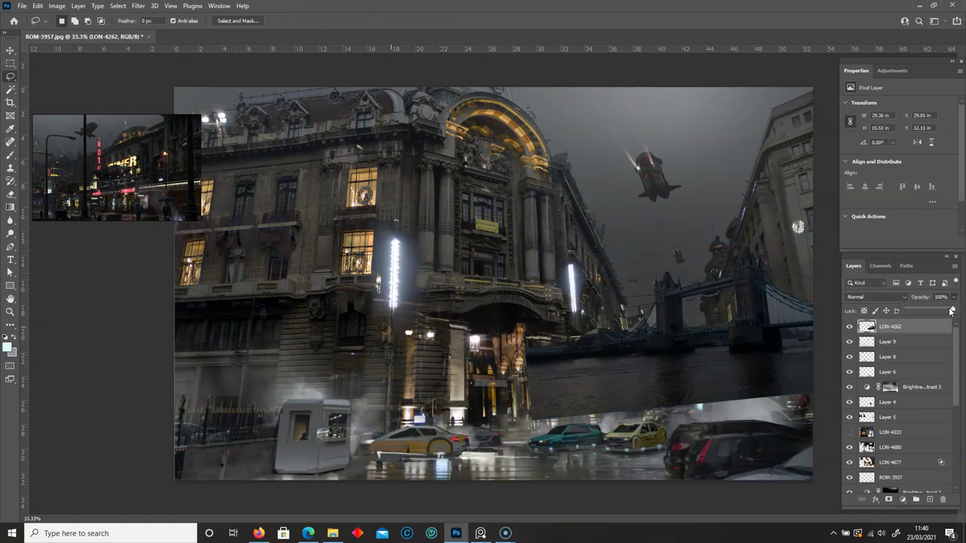
drag(952, 310, 934, 312)
Step: Skew and flip the bridge horizontally on the right, then lower its opacity to 27%
key(ctrl+t)
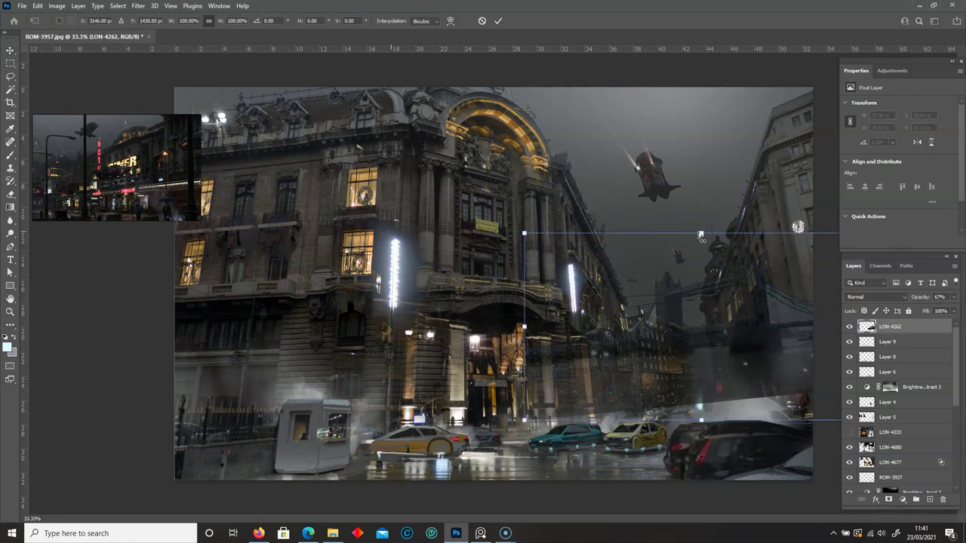
drag(701, 238, 711, 323)
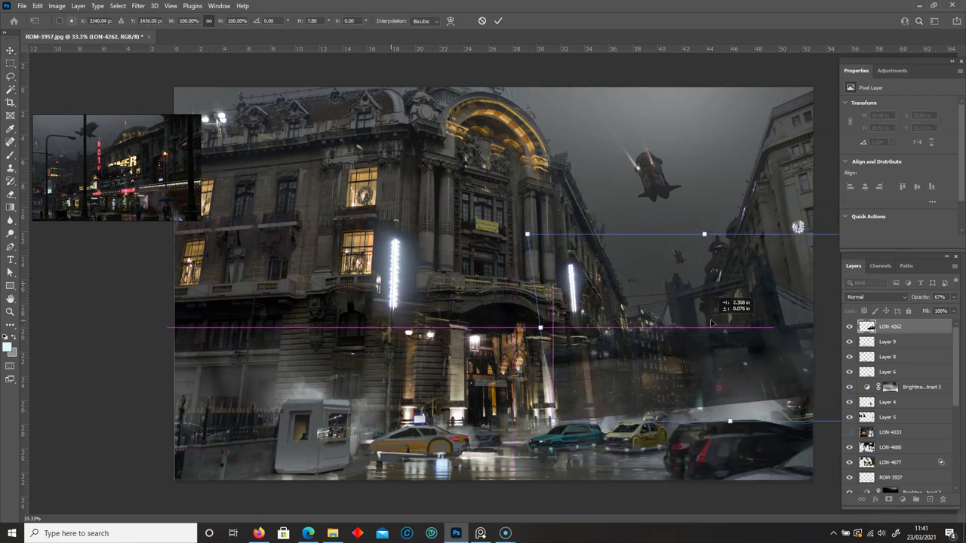
right_click(681, 148)
mouse_move(711, 323)
mouse_down()
mouse_move(681, 148)
mouse_move(745, 349)
mouse_up()
click(711, 326)
right_click(745, 349)
click(784, 503)
key(Return)
key(l)
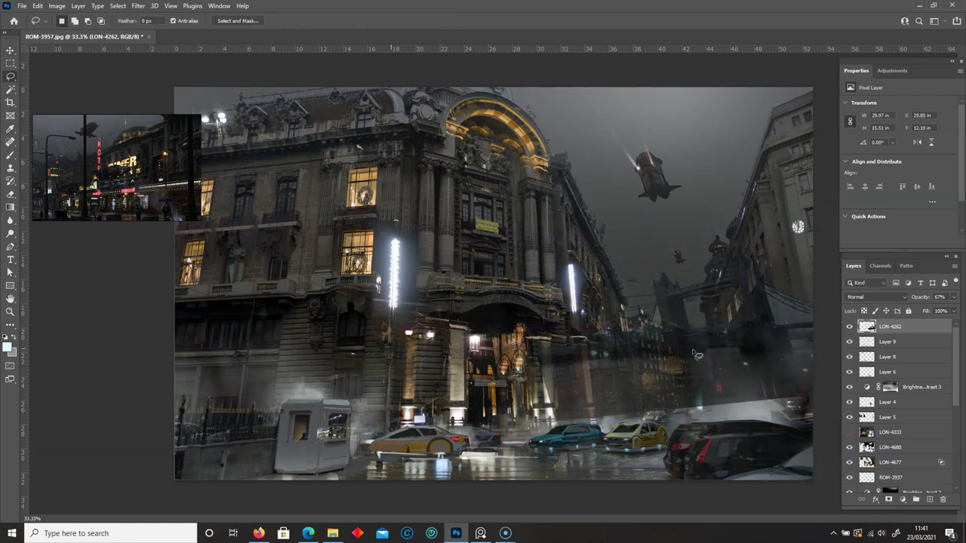
drag(953, 296, 918, 316)
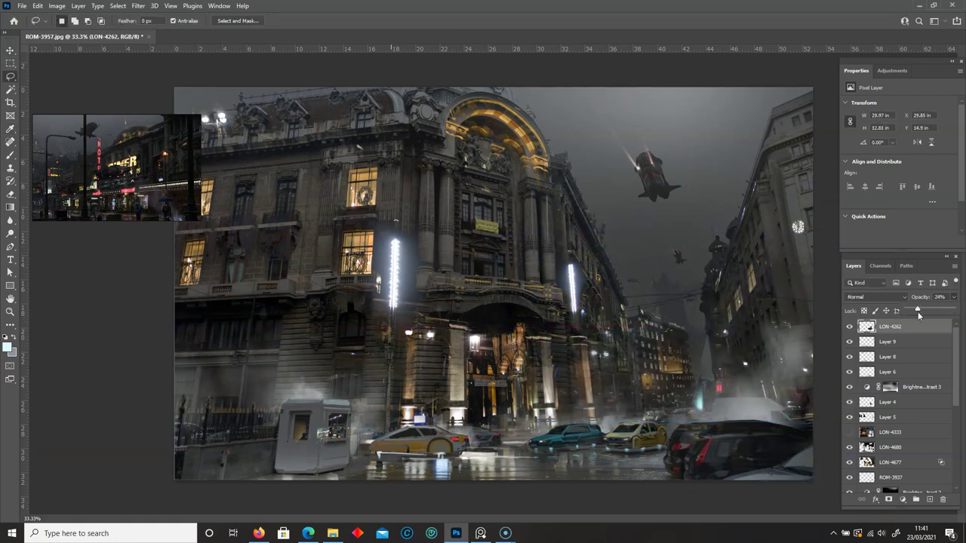
Step: Raise the LON-4262 bridge layer's opacity to about 60%
key(v)
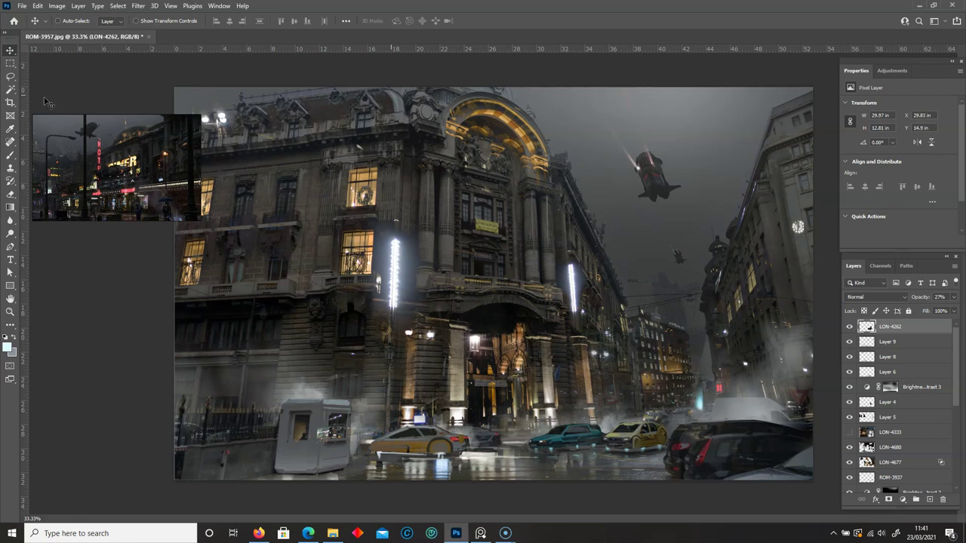
key(l)
click(682, 300)
drag(922, 311, 942, 311)
key(v)
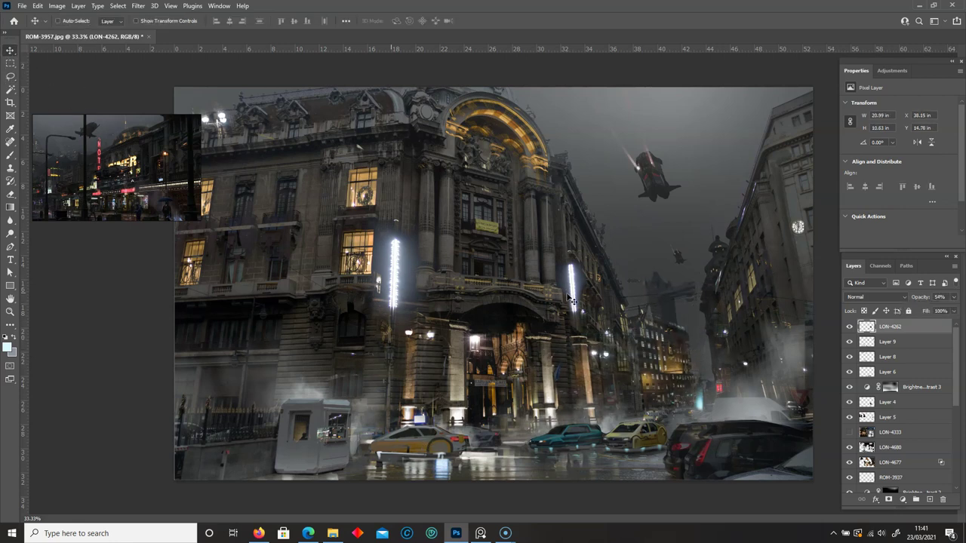
click(10, 77)
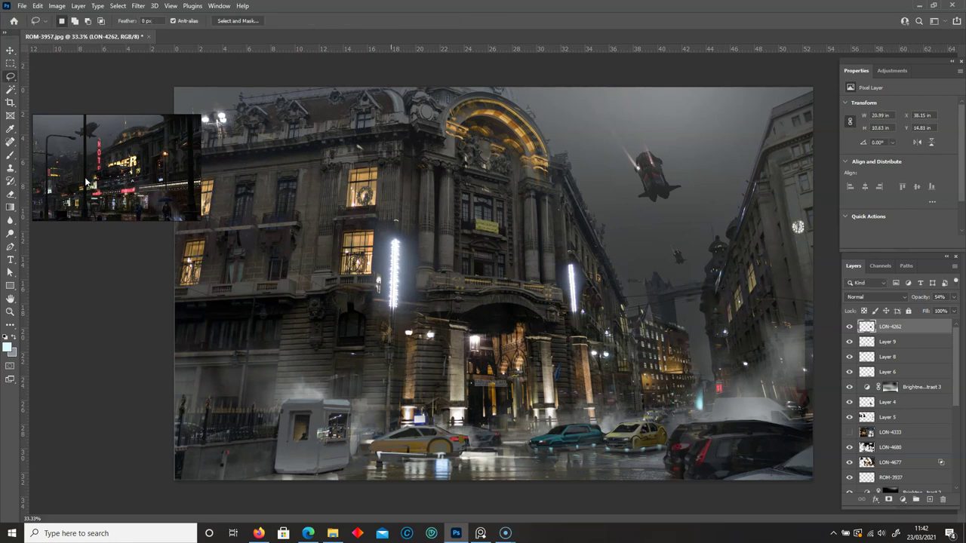
key(ctrl)
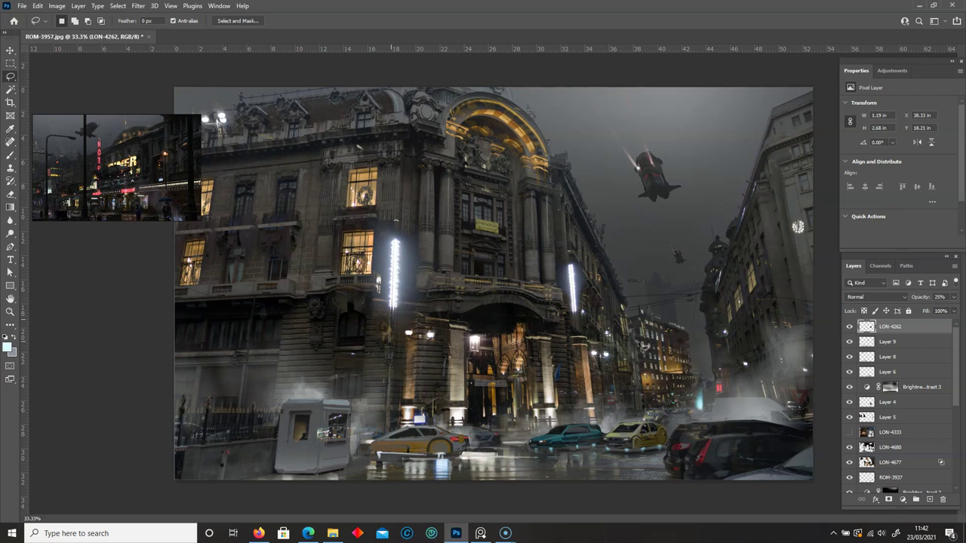
drag(952, 296, 934, 310)
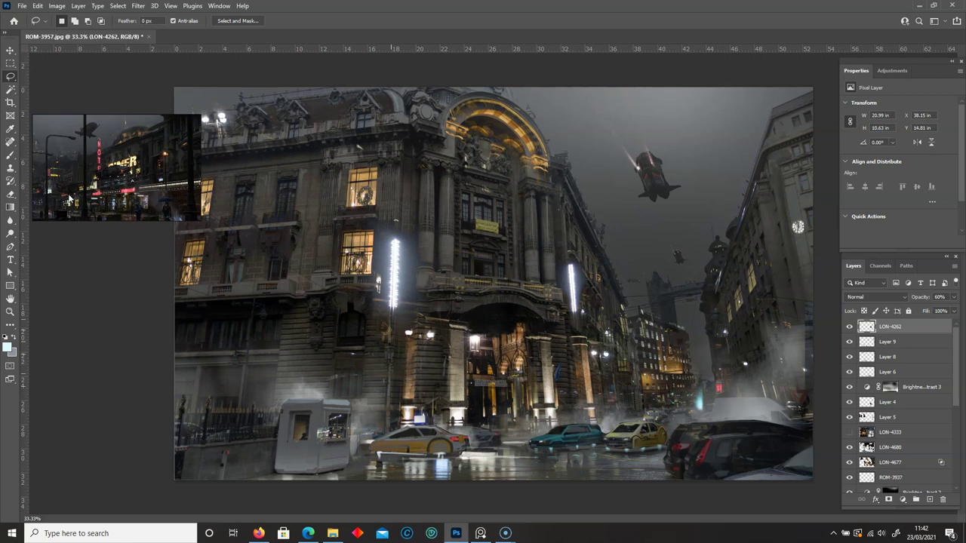
Step: Sample a dark grey brush colour and briefly open and close Hue/Saturation
key(b)
alt+click(659, 277)
right_click(654, 277)
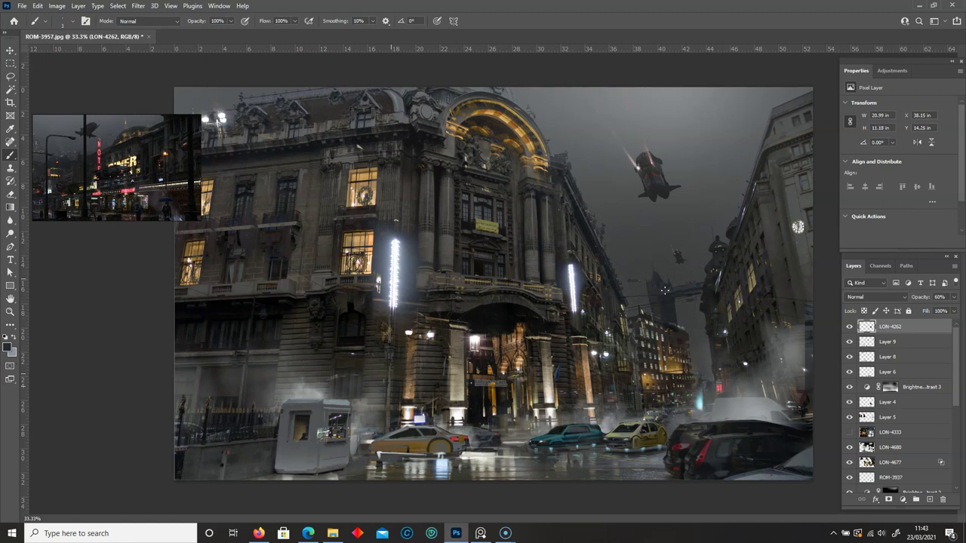
key(l)
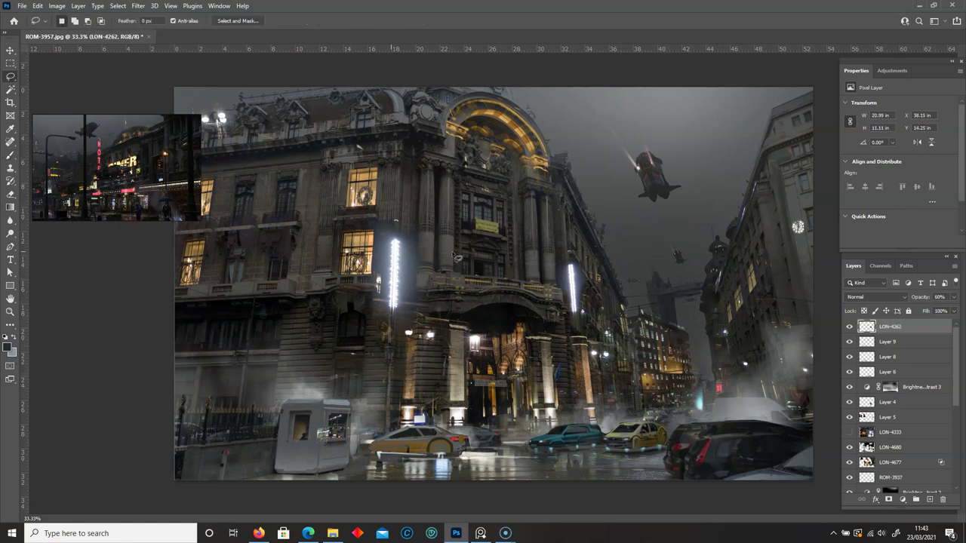
key(ctrl+u)
key(Return)
Step: Flip the whole canvas horizontally via Image Rotation > Flip Canvas Horizontal
click(56, 5)
click(194, 143)
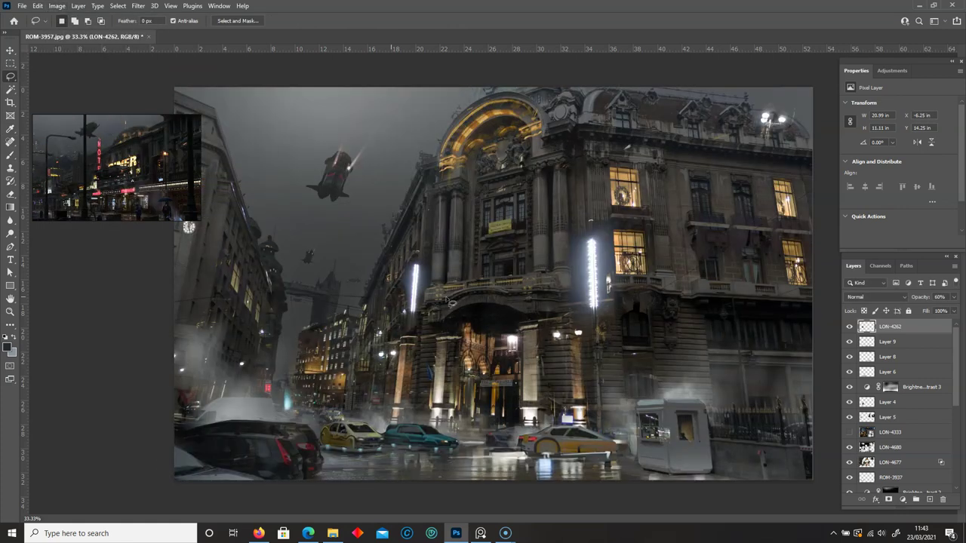
drag(71, 119, 26, 125)
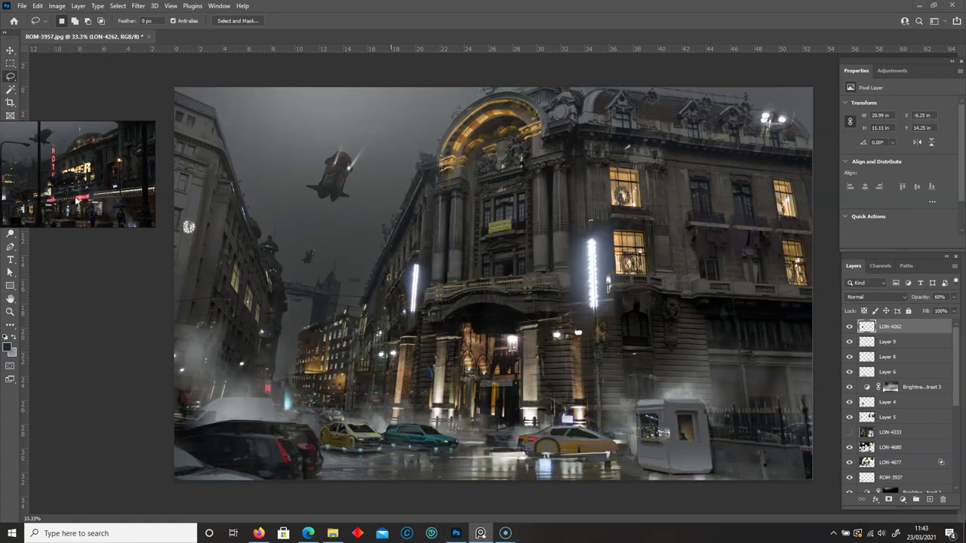
Step: On new Layer 10, paint a near-black (0e0e0e) straight pole slanting up the left side
click(929, 499)
drag(76, 174, 132, 111)
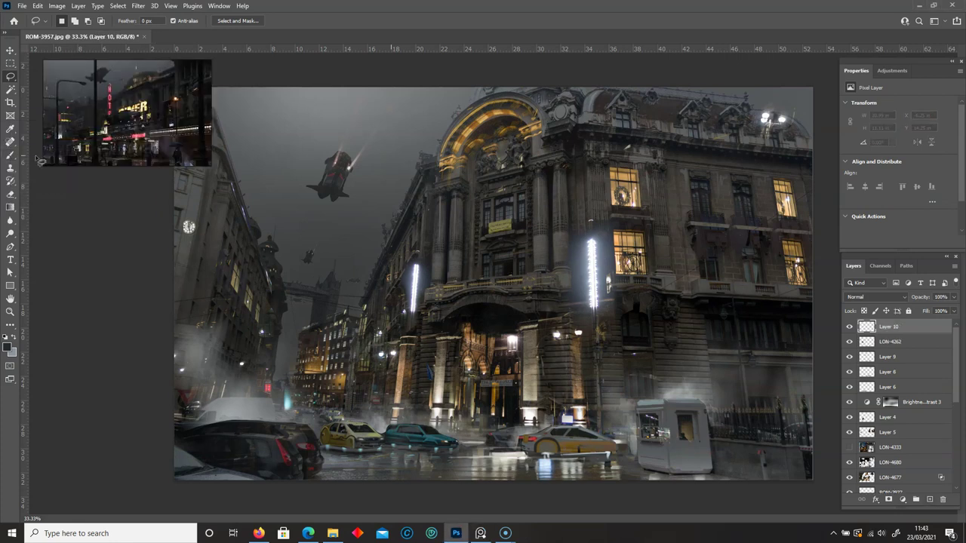
key(b)
drag(266, 86, 199, 483)
click(6, 346)
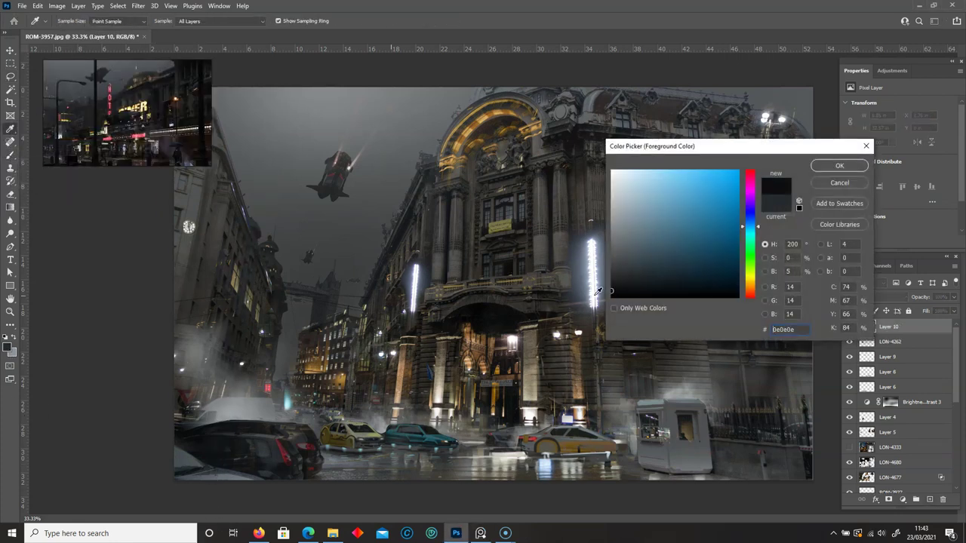
click(845, 164)
drag(723, 87, 762, 534)
key(ctrl+z)
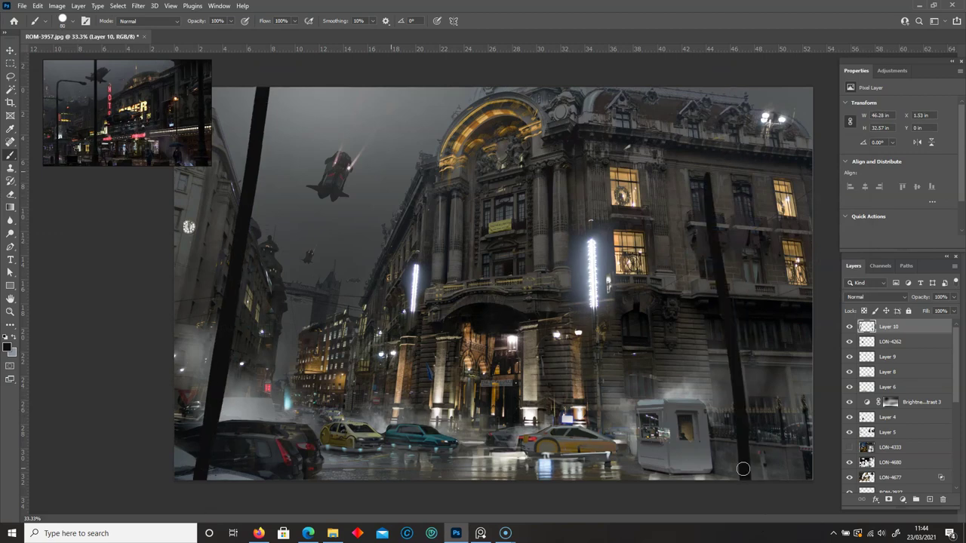
click(332, 533)
Step: Scroll the reference folder past ROM-3976 and reposition the File Explorer window over the canvas
scroll(347, 413, down, 5)
scroll(345, 411, down, 5)
scroll(345, 411, down, 5)
scroll(339, 419, down, 5)
scroll(337, 422, down, 5)
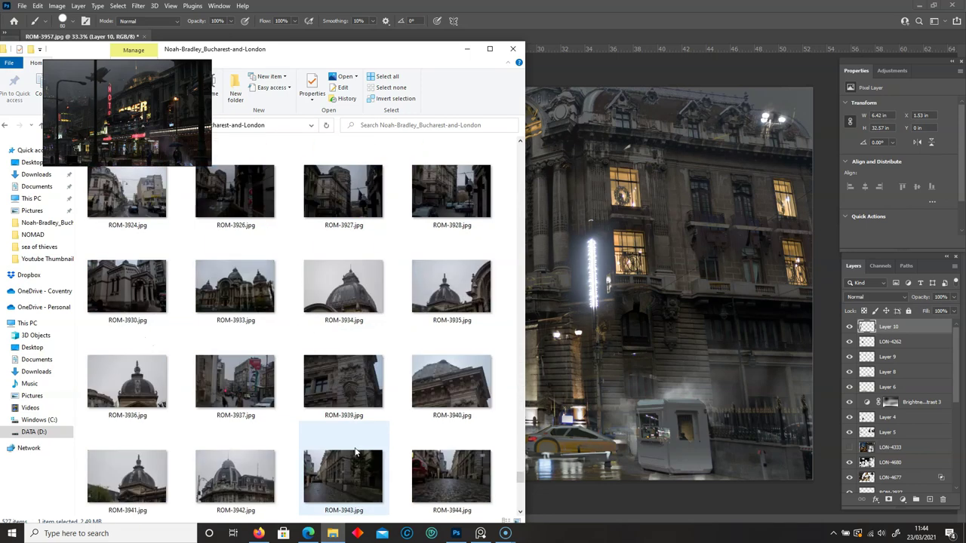
scroll(339, 426, down, 5)
click(343, 433)
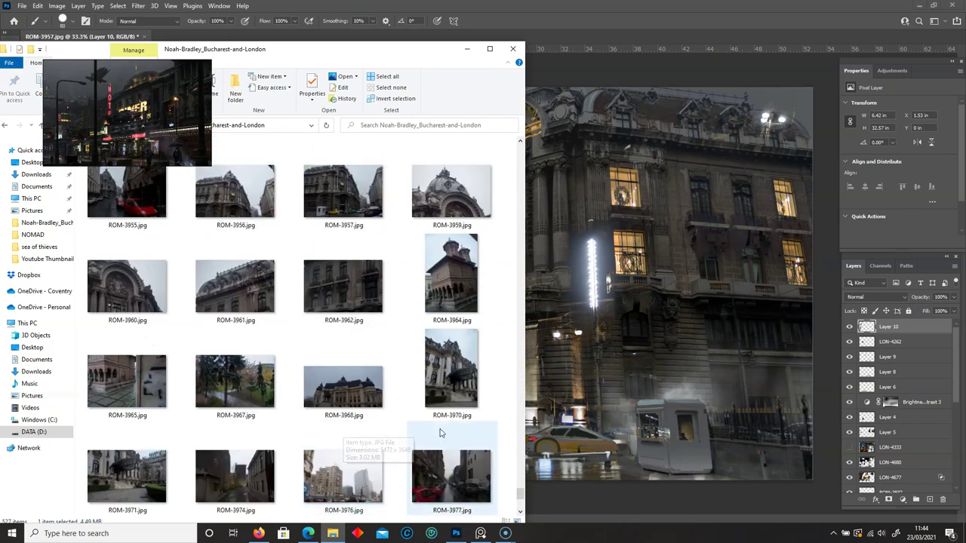
scroll(415, 442, down, 5)
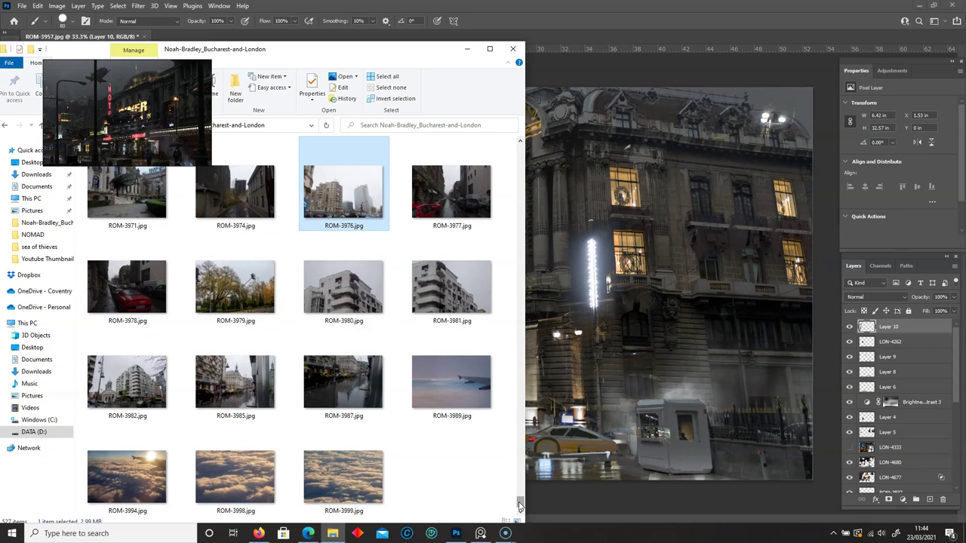
drag(519, 507, 519, 264)
mouse_move(381, 49)
mouse_down()
mouse_move(341, 160)
mouse_move(334, 216)
mouse_up()
click(412, 215)
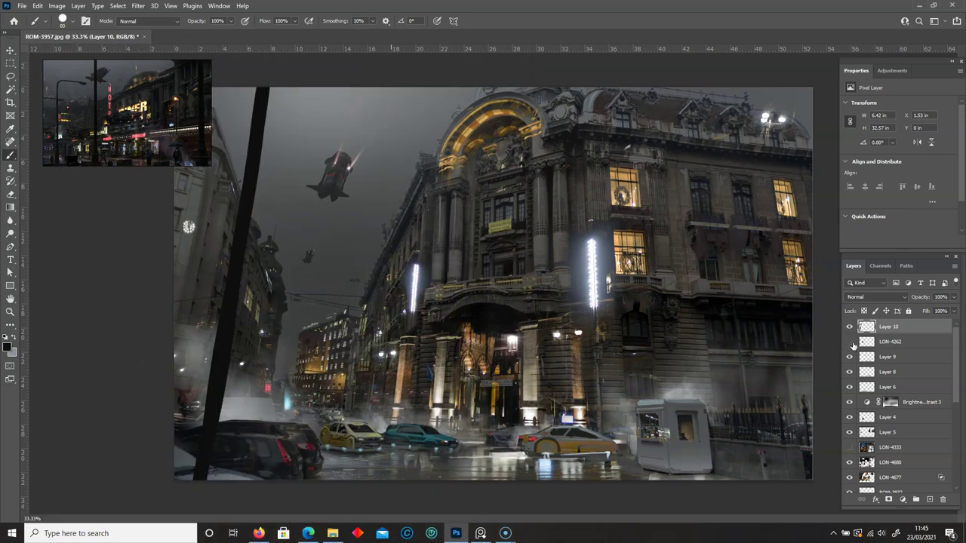
click(332, 533)
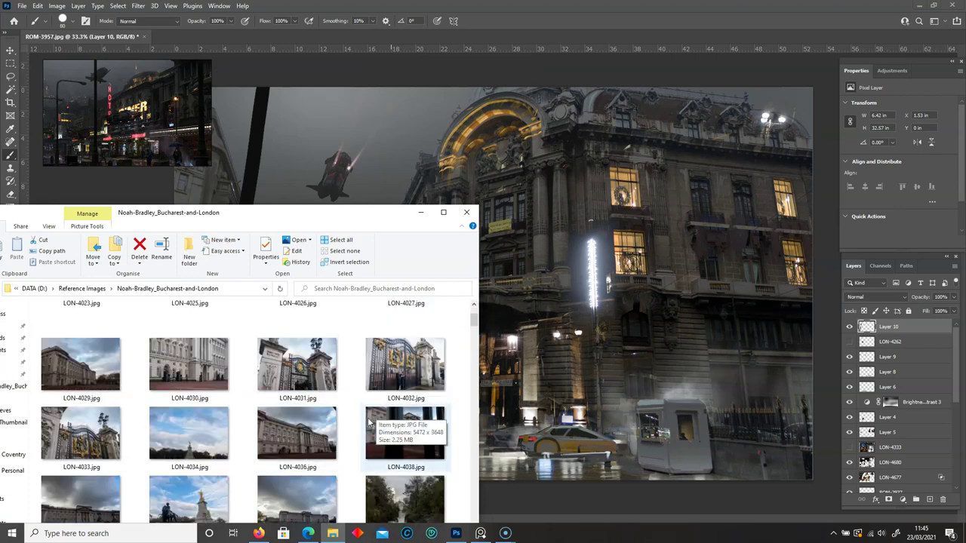
Step: Scroll further down to the LON-43xx London street thumbnails
scroll(362, 427, down, 5)
scroll(317, 433, down, 5)
scroll(257, 441, down, 5)
scroll(253, 446, down, 5)
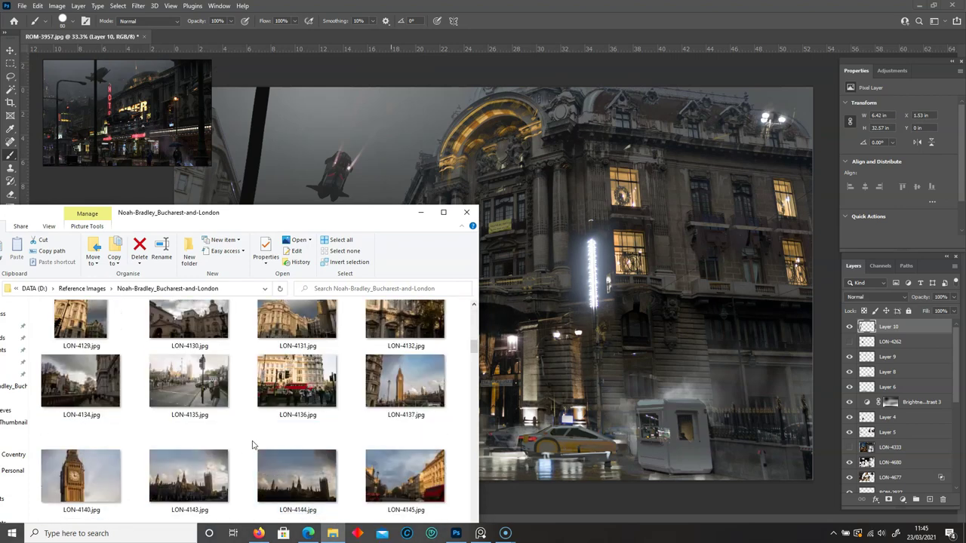
scroll(253, 445, down, 5)
scroll(252, 445, down, 3)
scroll(252, 445, down, 3)
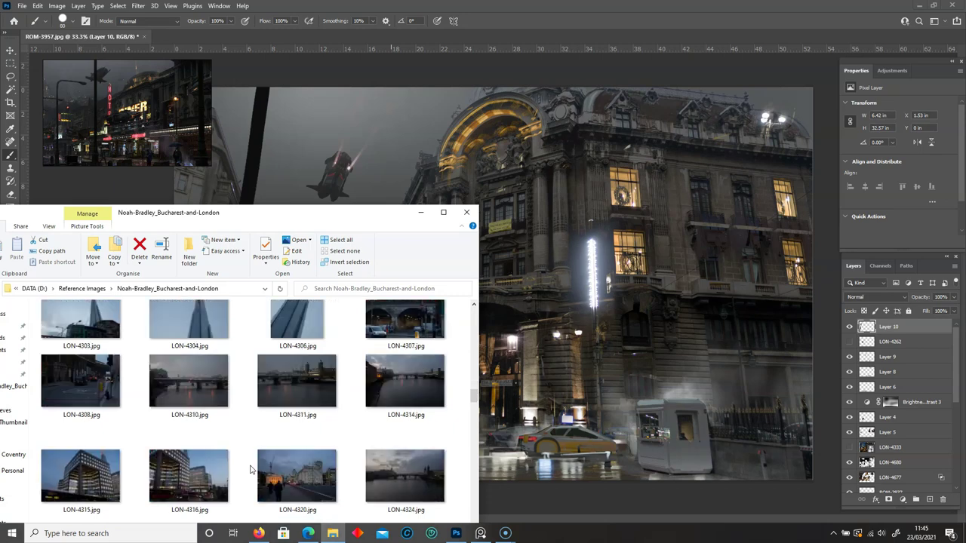
scroll(253, 445, down, 3)
Step: Lasso the crane and sky from LON-4320 onto a new layer and hide the source photo
click(562, 399)
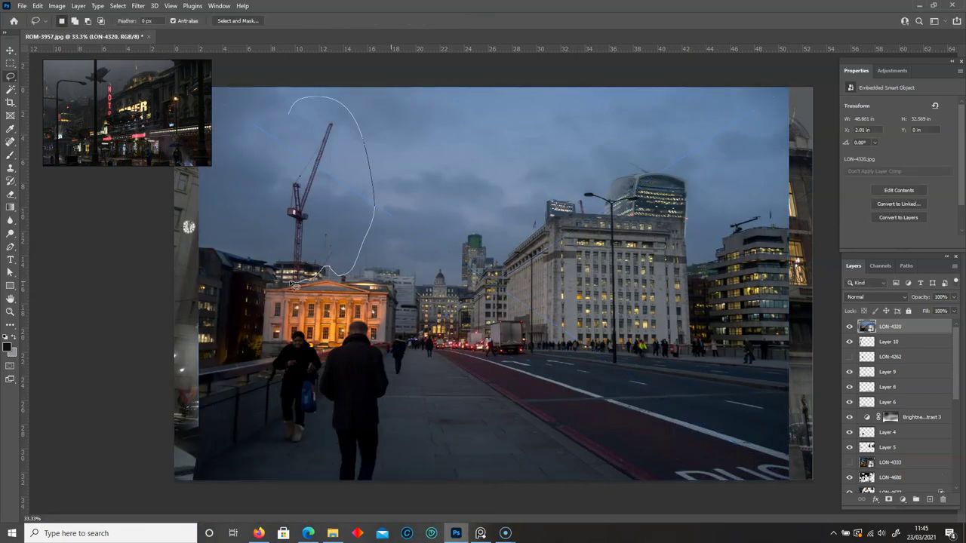
drag(295, 284, 266, 198)
key(ctrl+j)
click(848, 341)
Step: Flip, rotate upright and shrink the crane piece into the upper sky
key(ctrl+t)
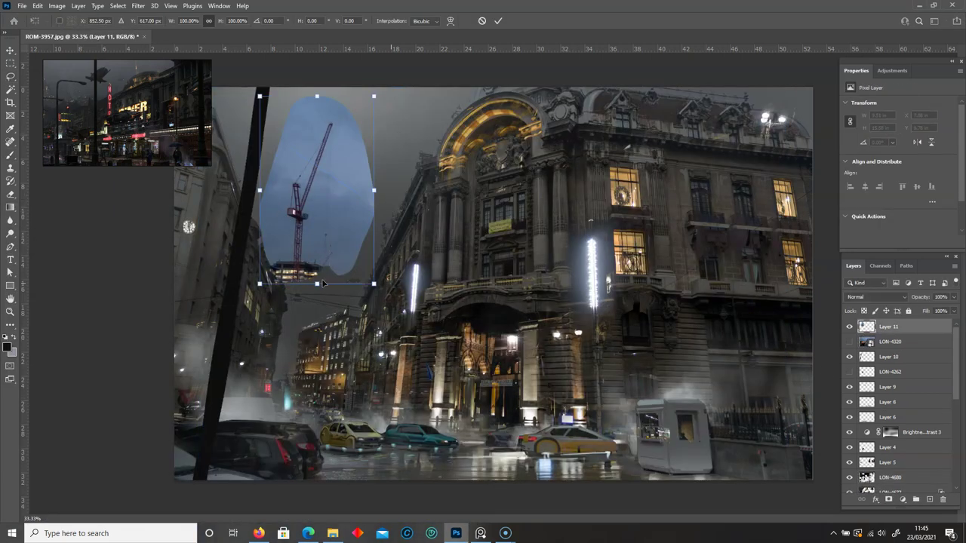
right_click(327, 296)
click(362, 483)
drag(332, 218, 348, 260)
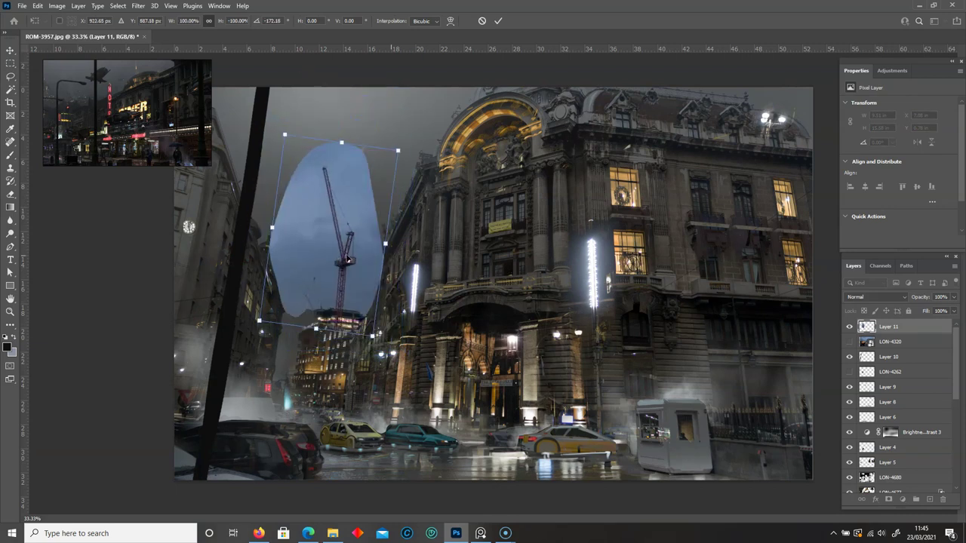
drag(398, 150, 351, 240)
key(Return)
Step: Raise the crane patch's contrast to +15 with Brightness/Contrast
click(57, 6)
click(219, 28)
drag(99, 292, 110, 294)
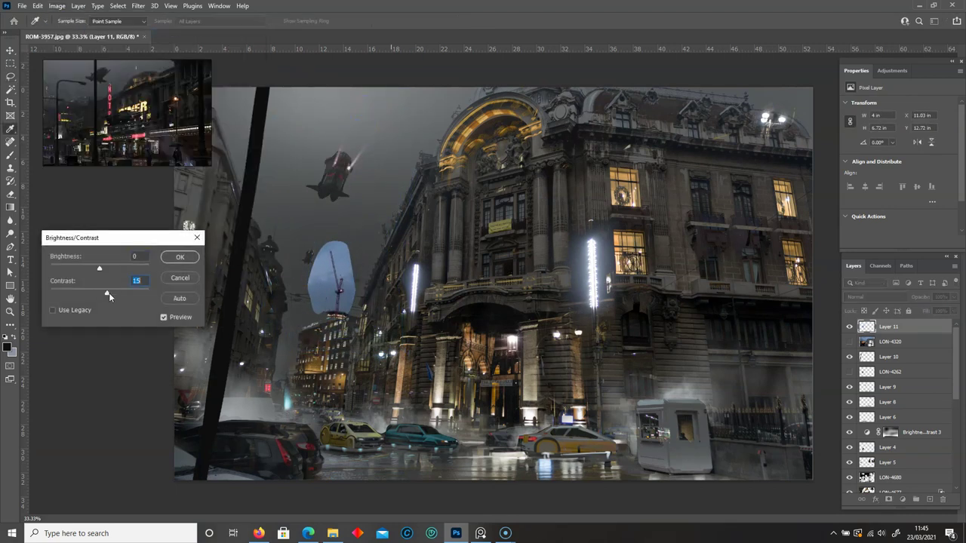
key(Return)
click(867, 297)
key(Escape)
Step: Use Blend If in the layer's blending options to fade out the bright sky
double_click(913, 327)
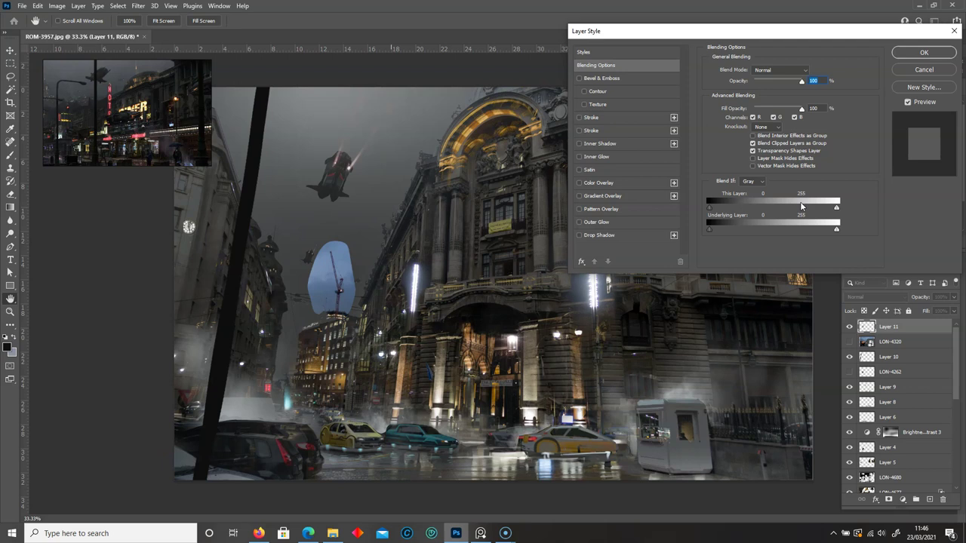
drag(801, 206, 724, 209)
click(923, 70)
Step: Try a brush preset and the eraser, then zoom out to see the whole image
key(b)
right_click(366, 220)
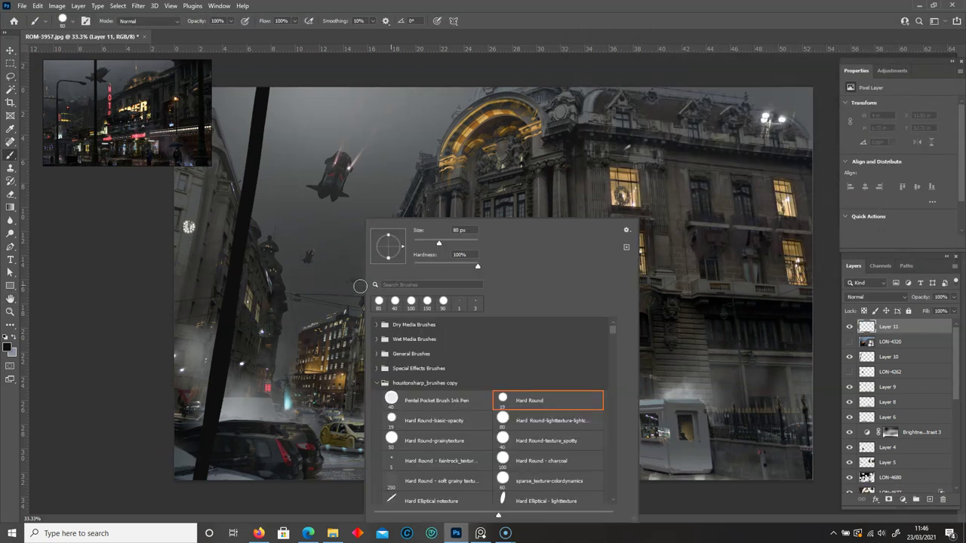
drag(614, 453, 617, 469)
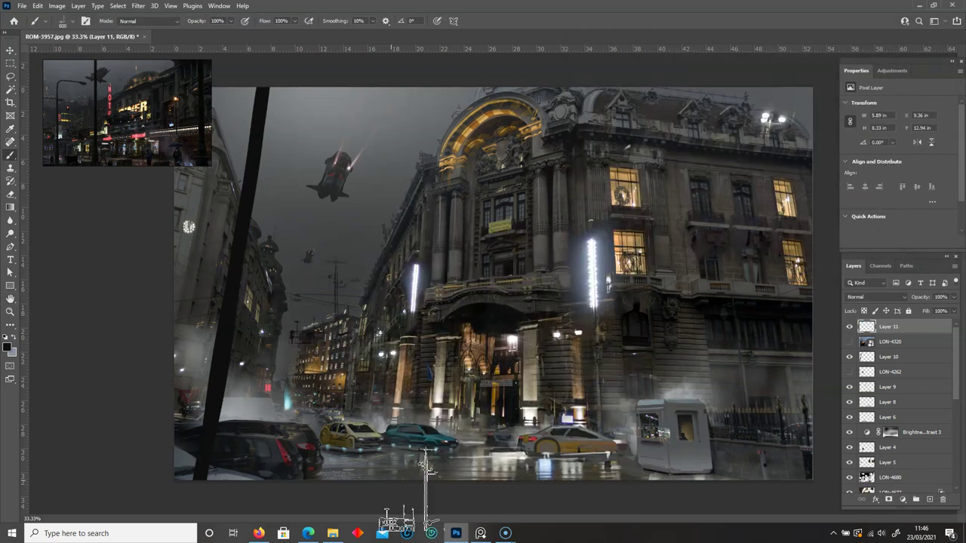
key(v)
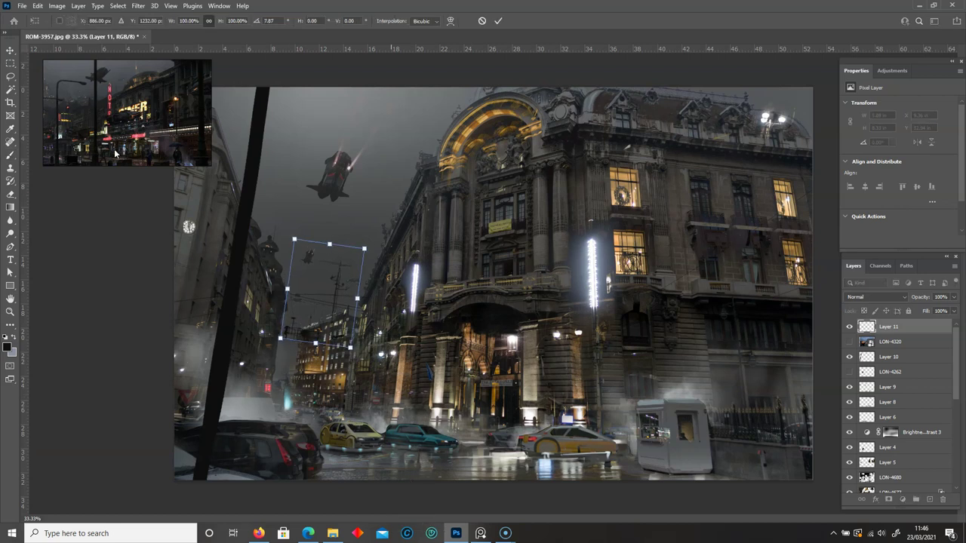
click(10, 196)
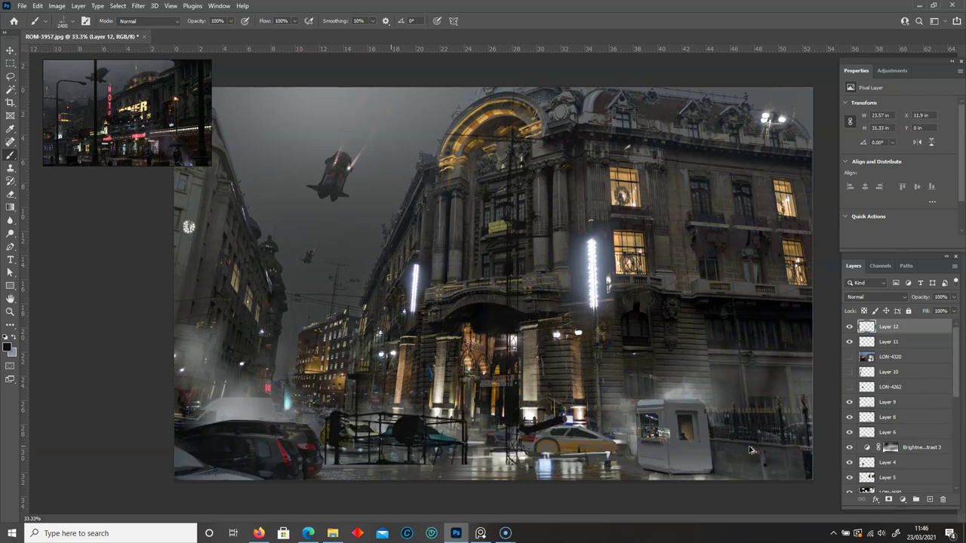
key(ctrl+minus)
Step: Rotate the crane layer about 15 degrees and add a new Layer 12 above it
key(ctrl+t)
mouse_move(427, 257)
mouse_down()
mouse_move(426, 298)
mouse_move(392, 332)
mouse_up()
key(Return)
drag(888, 326, 943, 497)
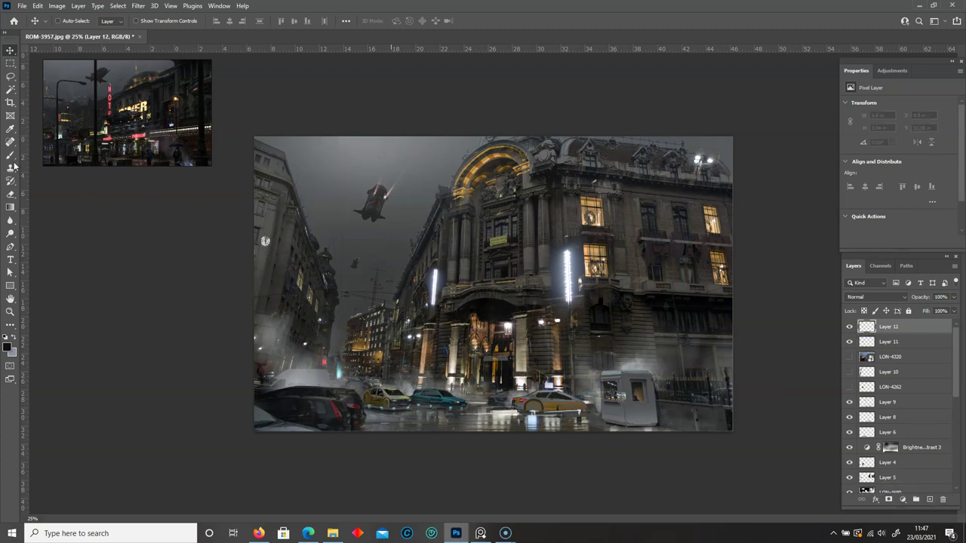
Step: Stamp a figure-shaped structure on the left, tilt it about 11 degrees, then undo it
key(b)
right_click(497, 226)
scroll(615, 411, down, 1)
click(669, 437)
click(164, 351)
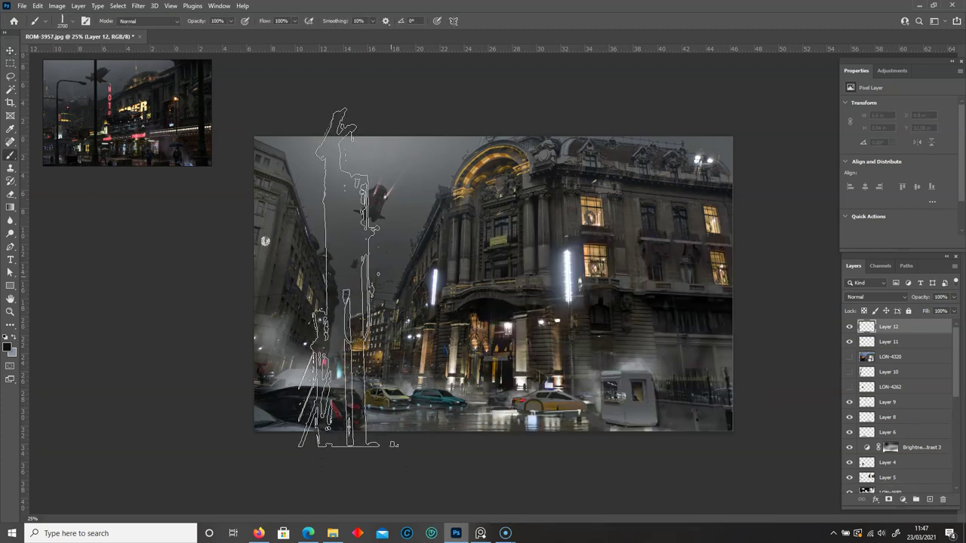
click(344, 280)
key(ctrl+t)
drag(355, 445, 305, 317)
key(Escape)
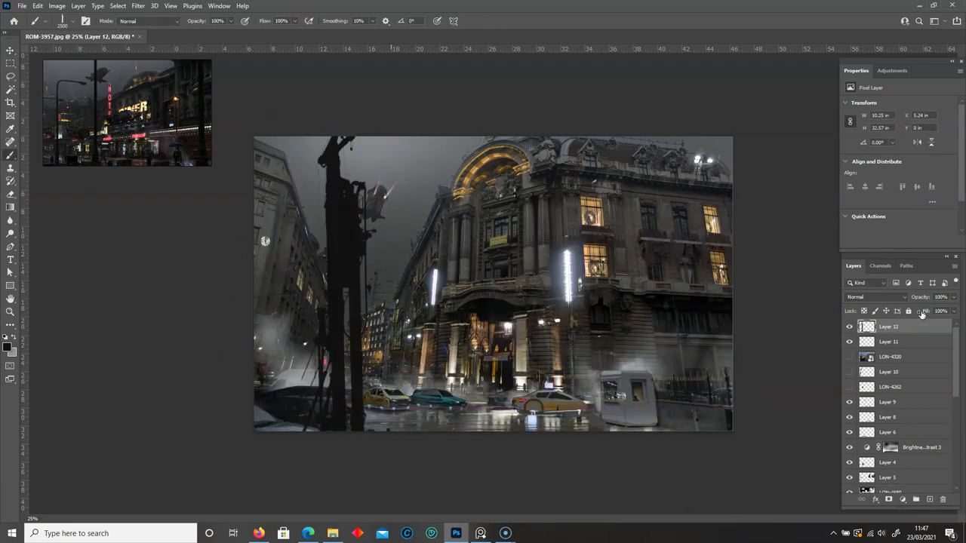
key(ctrl+z)
Step: Stamp a crane-shaped brush and move it into the upper-left sky
right_click(377, 203)
scroll(521, 411, down, 1)
double_click(423, 399)
click(434, 273)
key(ctrl+t)
drag(406, 274, 267, 204)
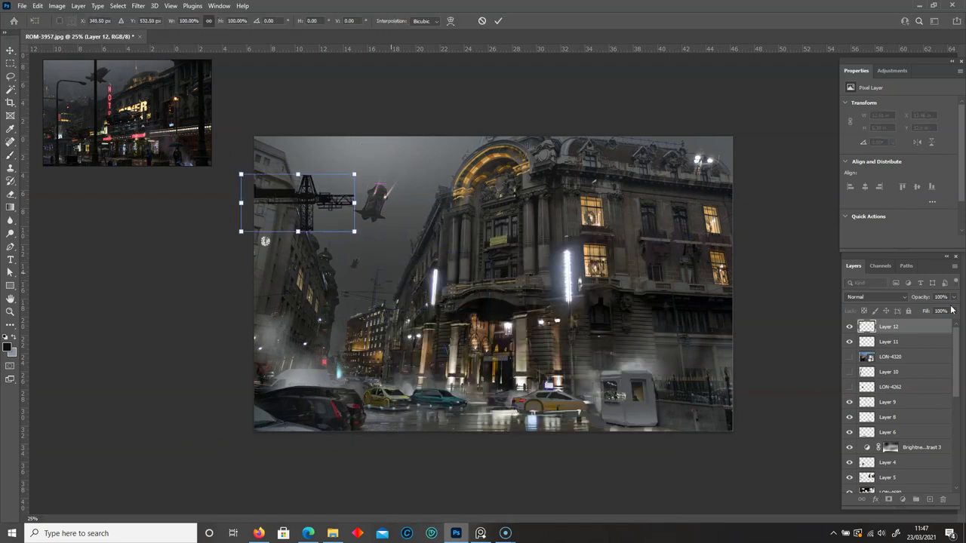
Step: Fade the crane stamp to 38% opacity and skew it to match the perspective
drag(951, 309, 925, 313)
right_click(353, 173)
click(355, 205)
drag(298, 174, 339, 200)
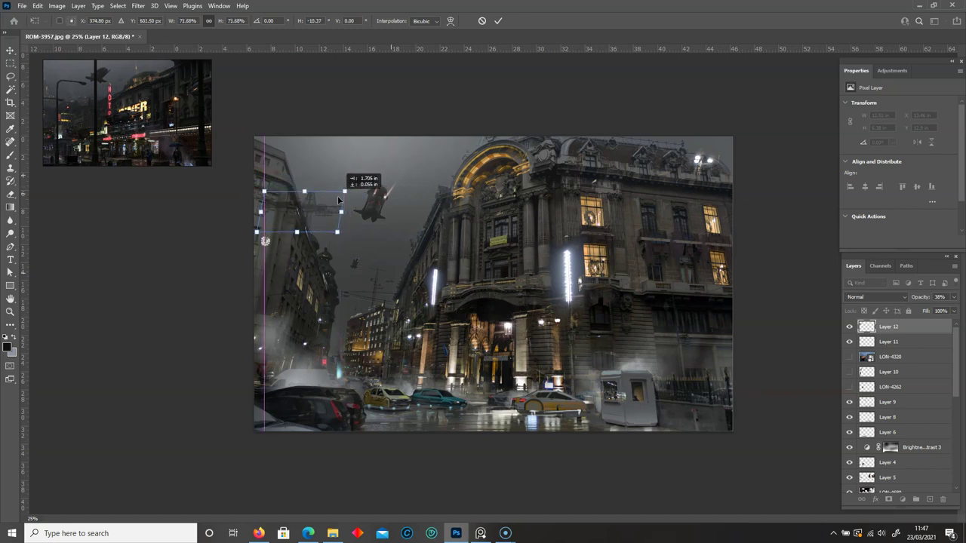
key(Return)
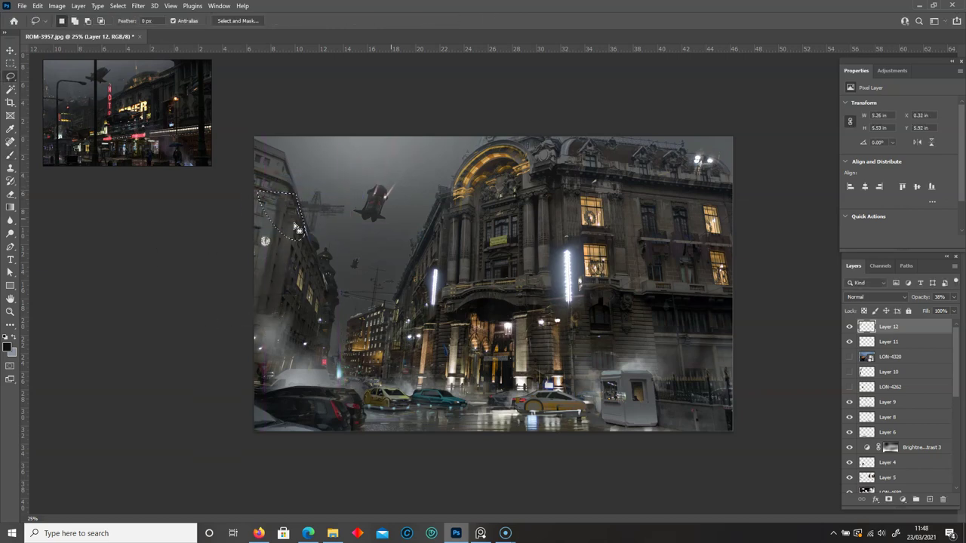
Step: Set a tan painting colour with the Move tool active
key(v)
click(10, 155)
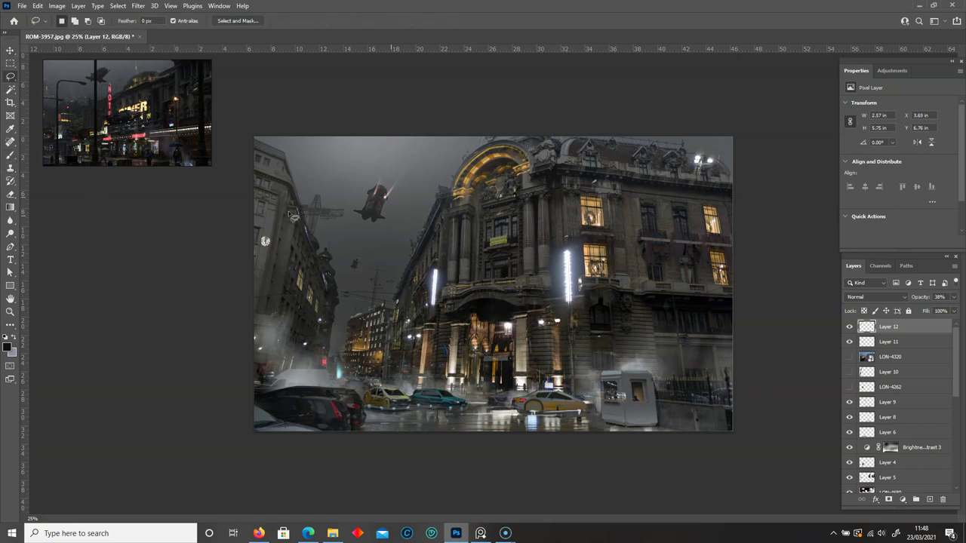
click(8, 346)
click(595, 208)
key(Return)
Step: Choose a small round brush preset and pick red as the painting colour
right_click(271, 218)
scroll(490, 377, up, 5)
double_click(483, 402)
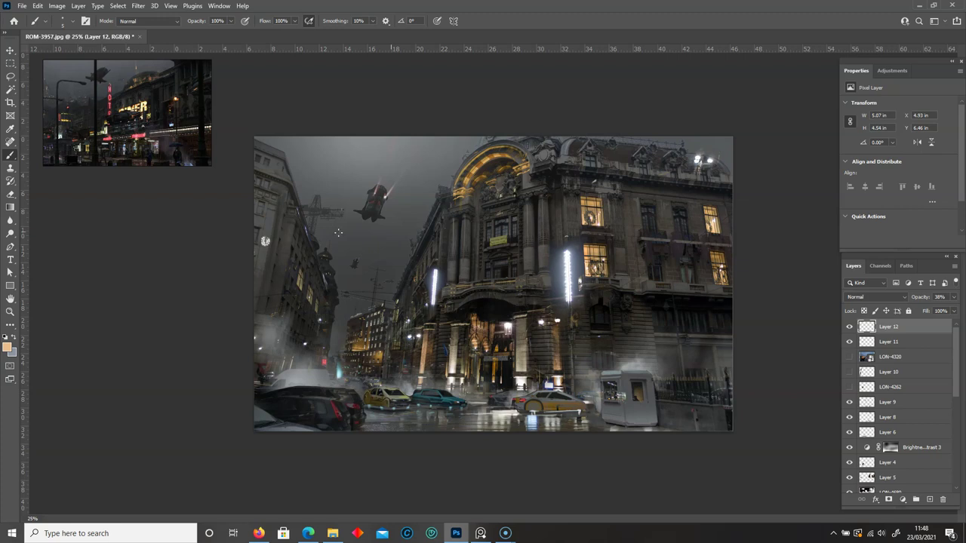
right_click(306, 219)
key(Escape)
alt+shift+right_click(615, 147)
key(e)
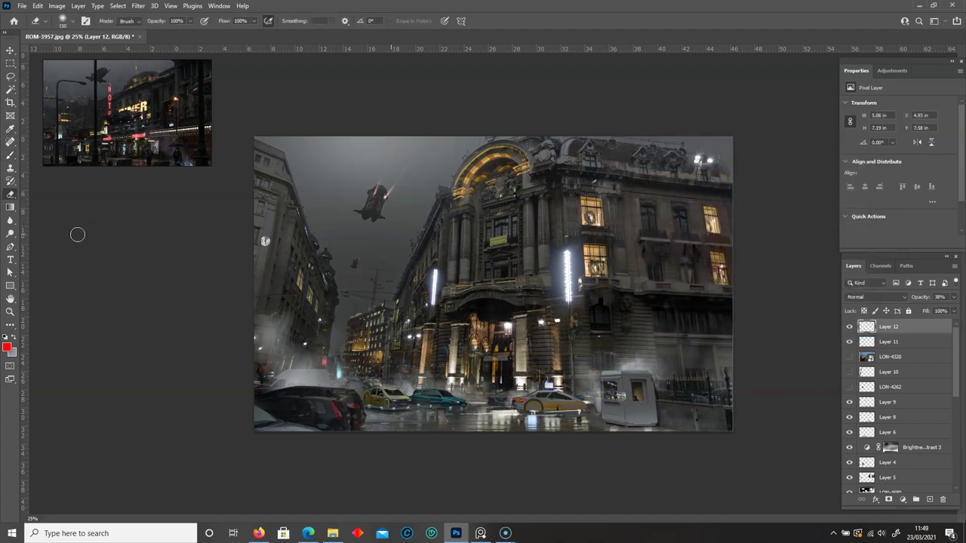
key(b)
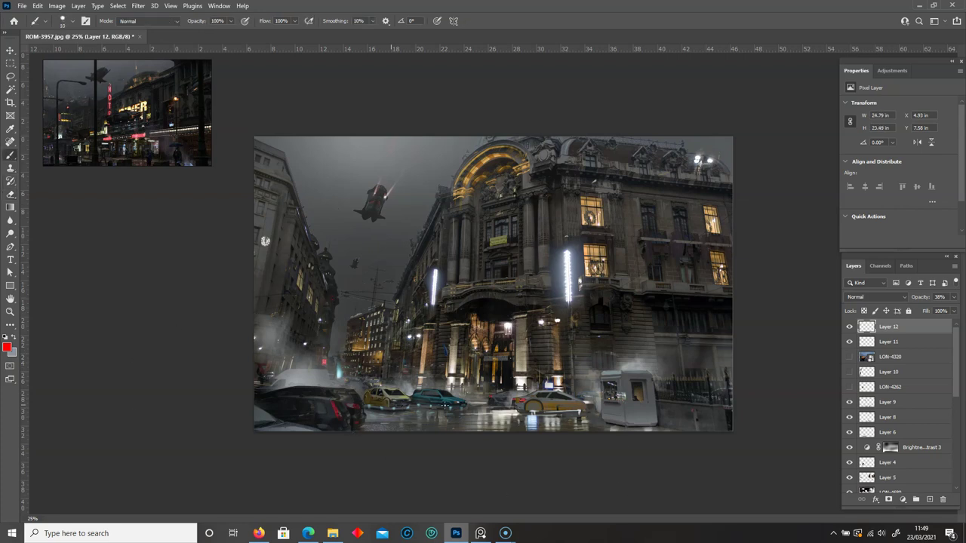
Step: Place the LON-4328 river photo into the composition and delete the LON-4320 layer
click(332, 533)
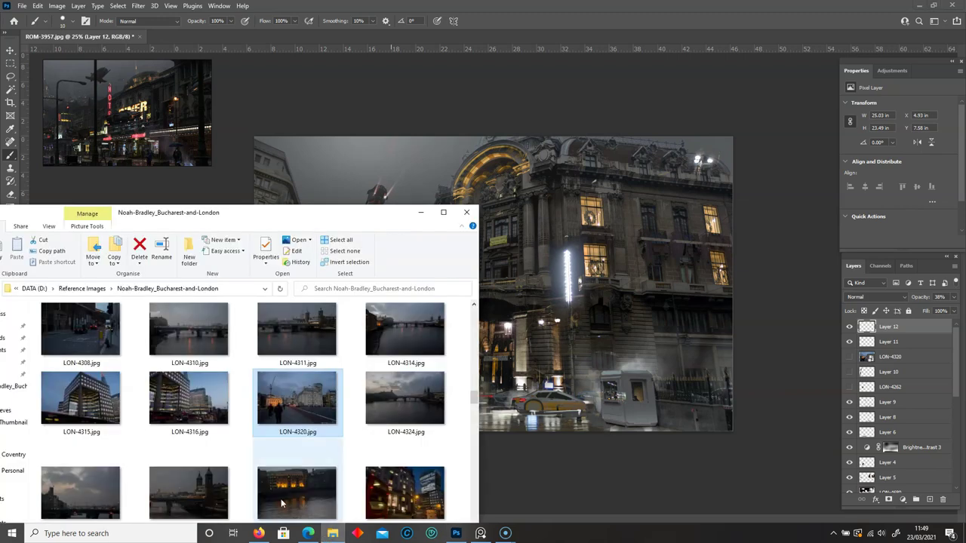
click(647, 346)
key(Return)
click(901, 372)
right_click(907, 387)
click(845, 308)
Step: Shrink the river photo into the lower right, set it to Screen, and slant its top edge
key(ctrl+t)
drag(485, 437, 573, 434)
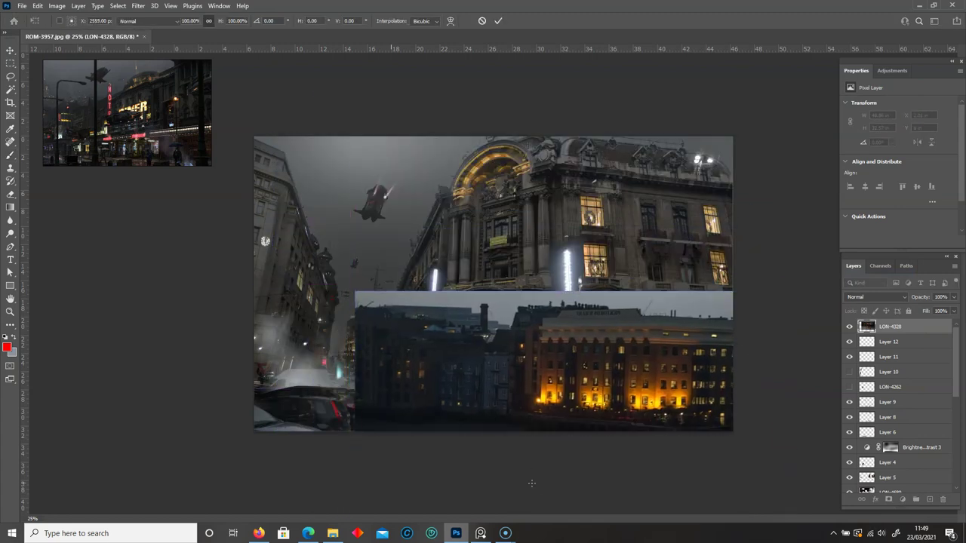
key(Return)
key(b)
key(shift+alt+d)
key(ctrl+t)
mouse_move(576, 292)
mouse_down()
mouse_move(616, 304)
mouse_move(646, 332)
mouse_up()
key(Return)
Step: Apply Blend If settings, erase the bright band across the building, and stamp a merged copy
double_click(921, 326)
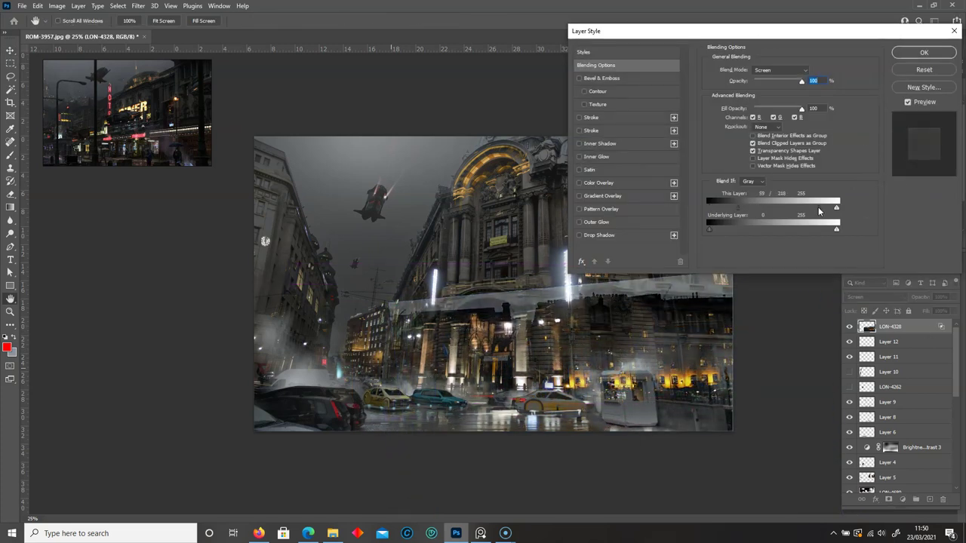
click(924, 52)
key(e)
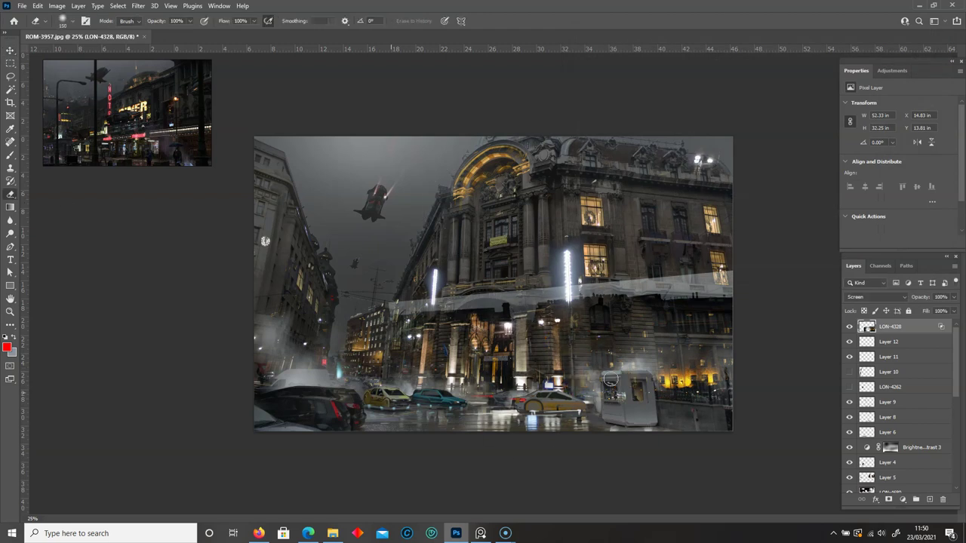
mouse_move(668, 323)
mouse_down()
mouse_move(596, 302)
mouse_move(467, 301)
mouse_move(438, 392)
mouse_up()
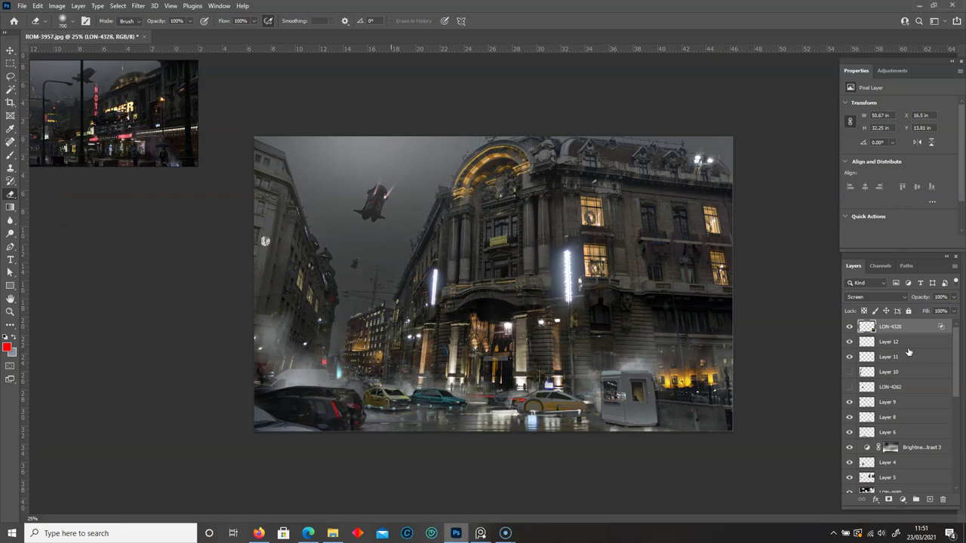
key(ctrl+shift+alt+e)
Step: Save the composite as ROM-3957.psd on the Desktop
click(22, 5)
click(46, 129)
click(219, 140)
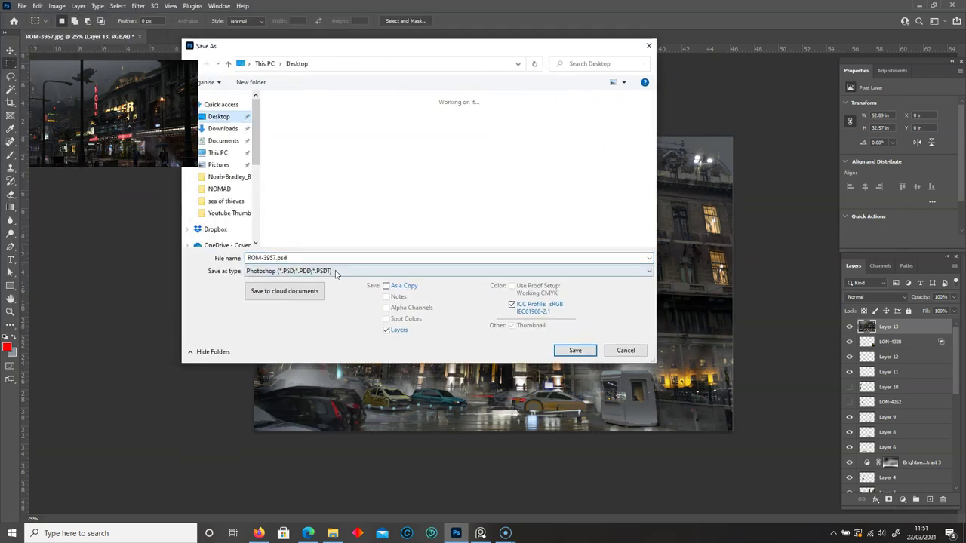
click(575, 350)
Step: Create a new clipboard-sized document and paste the merged image into it
click(31, 5)
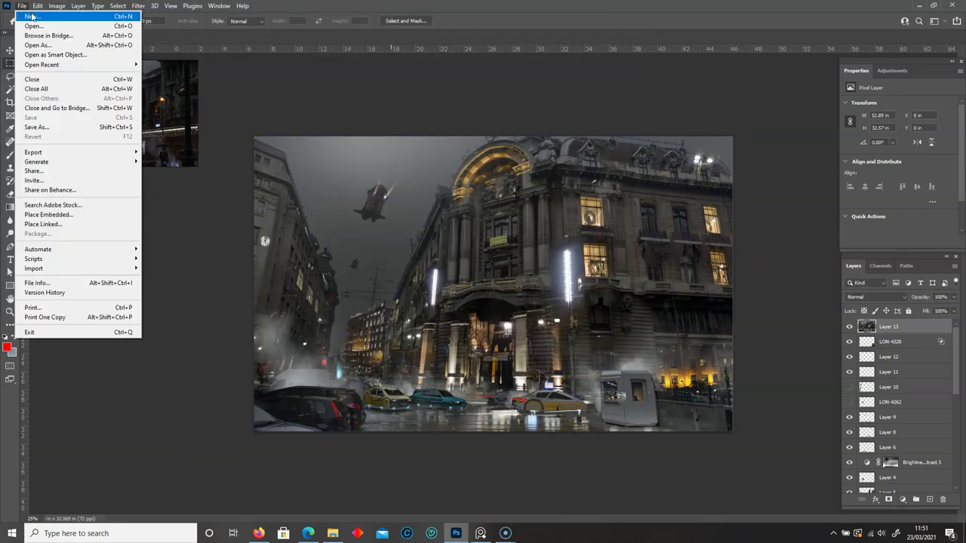
key(ctrl+n)
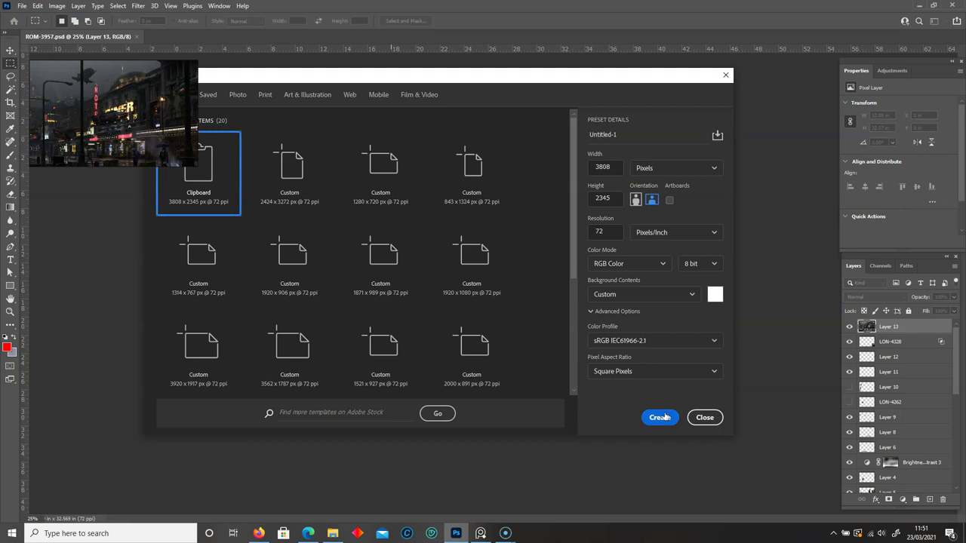
key(Return)
key(ctrl+v)
Step: Widen the canvas to the right, stretch the image to fill it, and trim the height
key(c)
drag(732, 284, 752, 283)
key(Return)
key(ctrl+t)
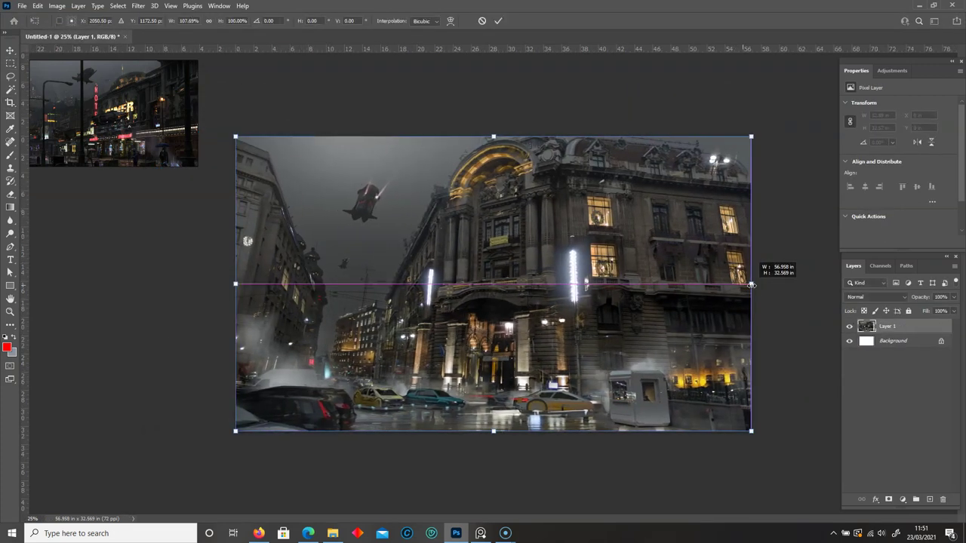
key(Return)
key(c)
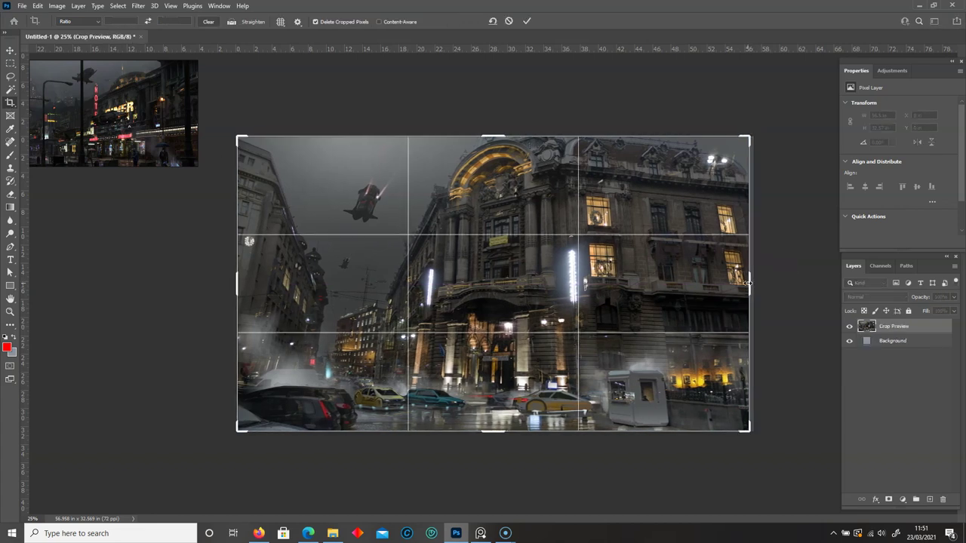
drag(492, 432, 492, 420)
key(Return)
Step: Undo the crop and add a Curves adjustment pulled down to darken the image
key(ctrl+z)
key(m)
click(902, 499)
click(882, 375)
drag(890, 187, 889, 198)
drag(932, 152, 931, 158)
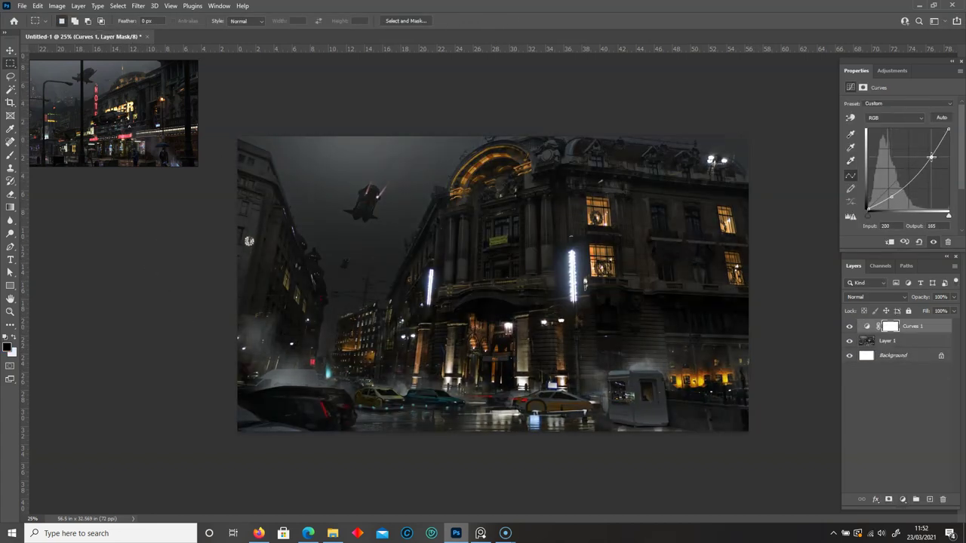
Step: Paint the Curves mask with a soft round brush to restore the building and sky to its left
click(10, 155)
right_click(458, 219)
scroll(679, 339, down, 5)
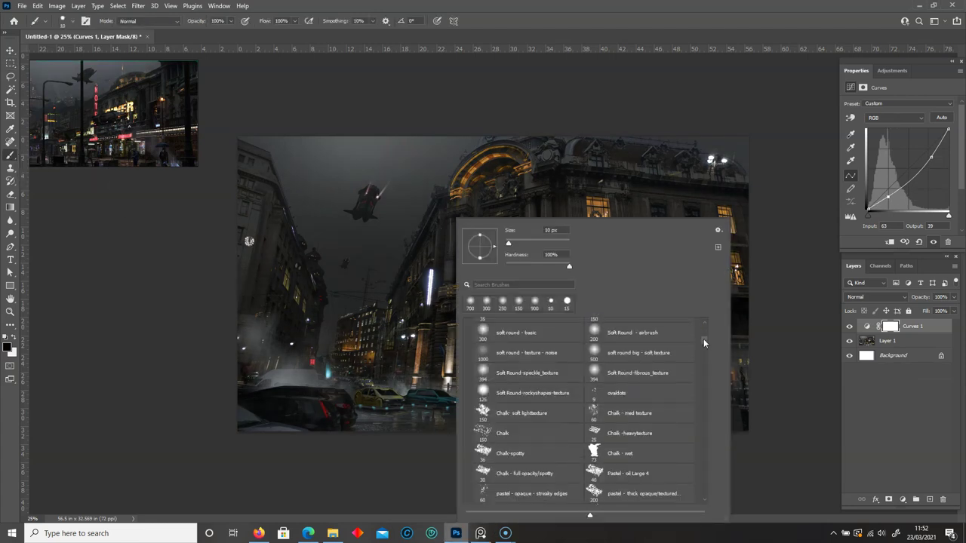
double_click(507, 323)
mouse_move(508, 332)
mouse_down()
mouse_move(280, 291)
mouse_move(479, 237)
mouse_move(712, 345)
mouse_up()
key(ctrl+plus)
key(ctrl+minus)
key(bracketleft)
key(bracketleft)
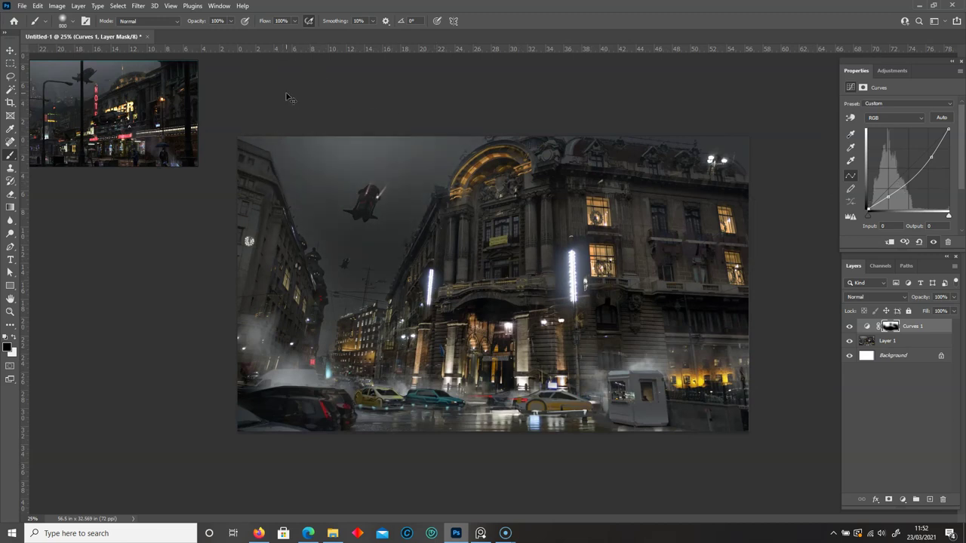
key(bracketright)
key(bracketright)
key(bracketright)
key(bracketright)
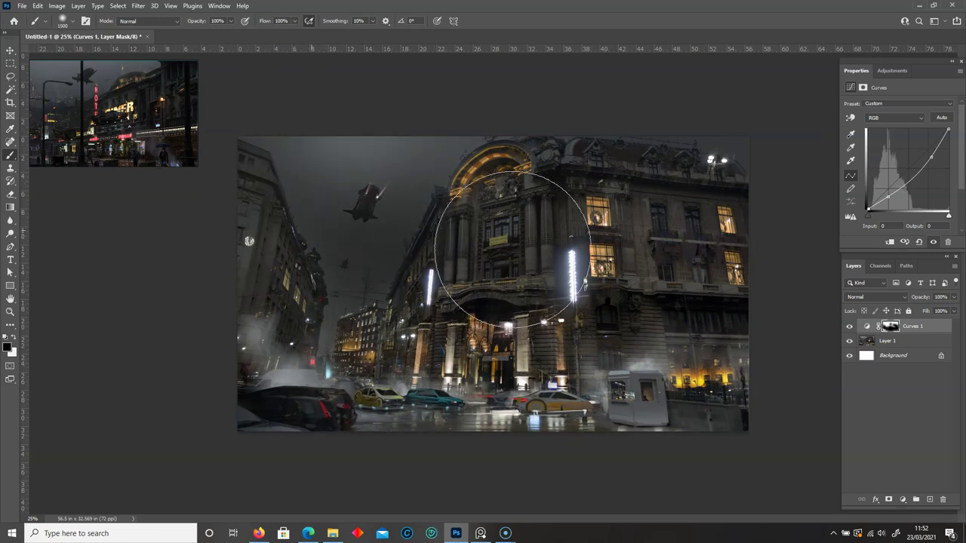
click(369, 214)
Step: Paint white with a smaller brush to darken the sky around the flying ship and lit building area
key(x)
key(bracketleft)
key(bracketleft)
key(bracketleft)
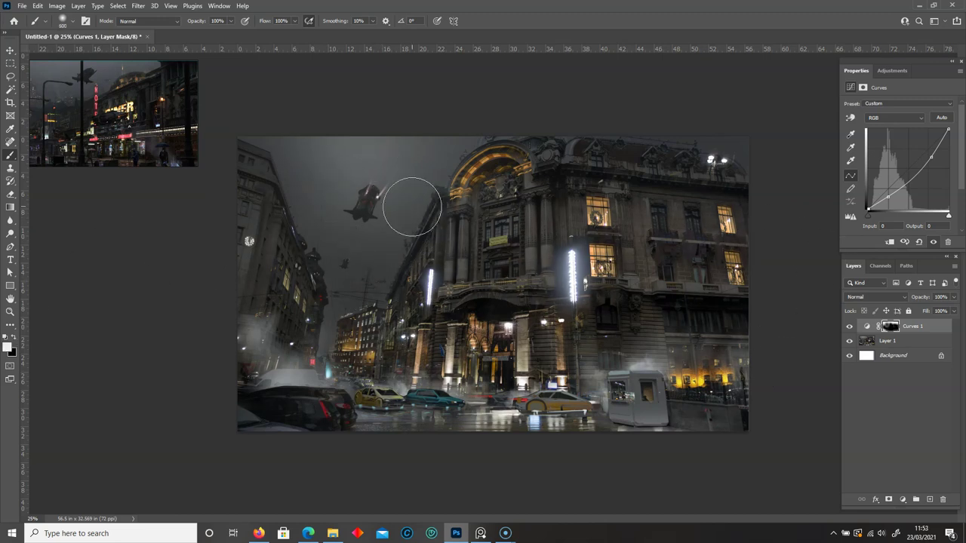
key(bracketleft)
key(bracketleft)
key(bracketleft)
drag(412, 207, 429, 175)
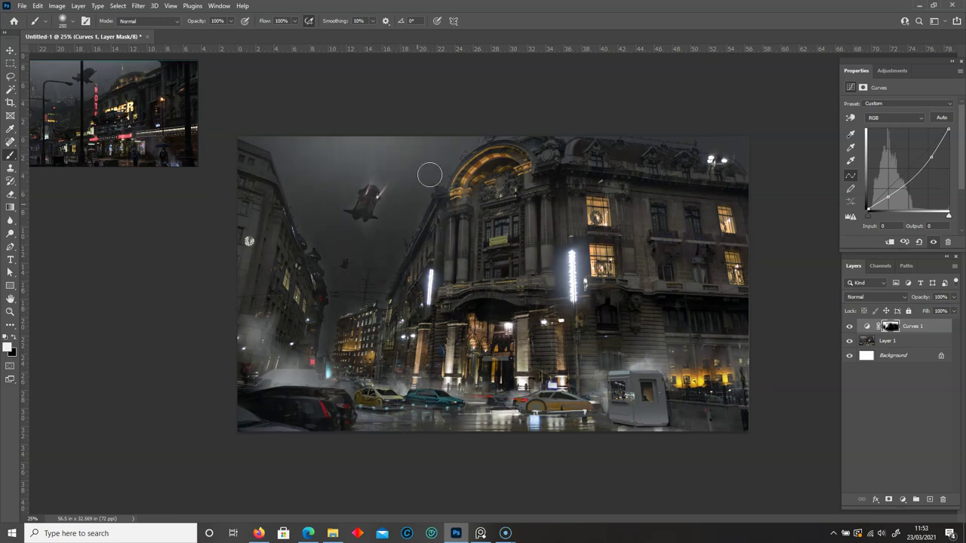
drag(346, 351, 324, 353)
key(x)
key(bracketright)
key(bracketright)
key(bracketright)
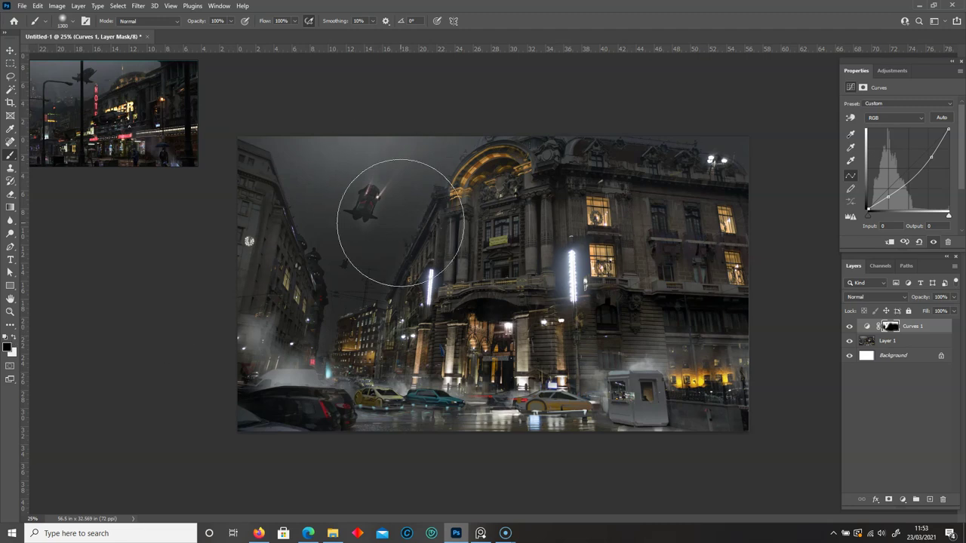
Step: Place the LON-4335 reference photo into the composition
key(bracketright)
key(bracketright)
click(336, 535)
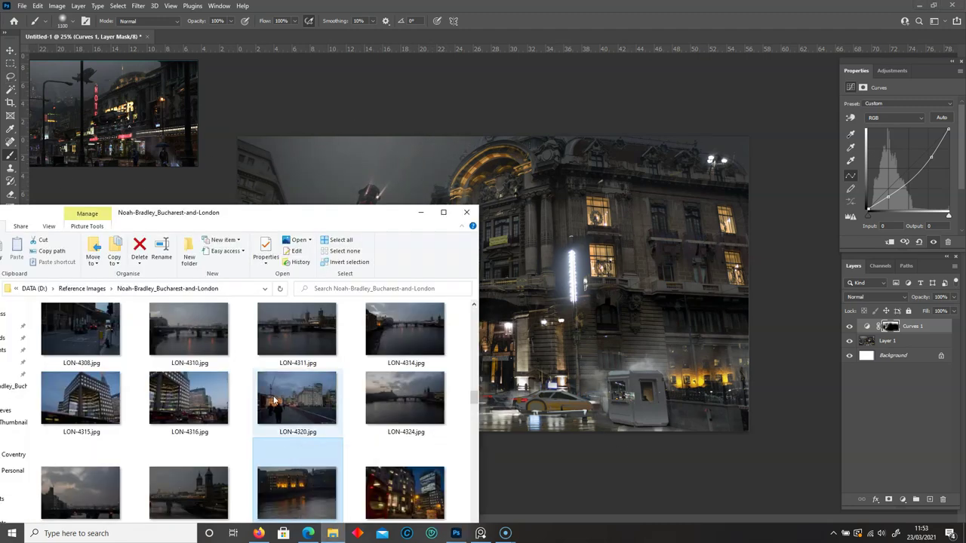
scroll(249, 377, down, 3)
click(188, 397)
drag(391, 377, 498, 302)
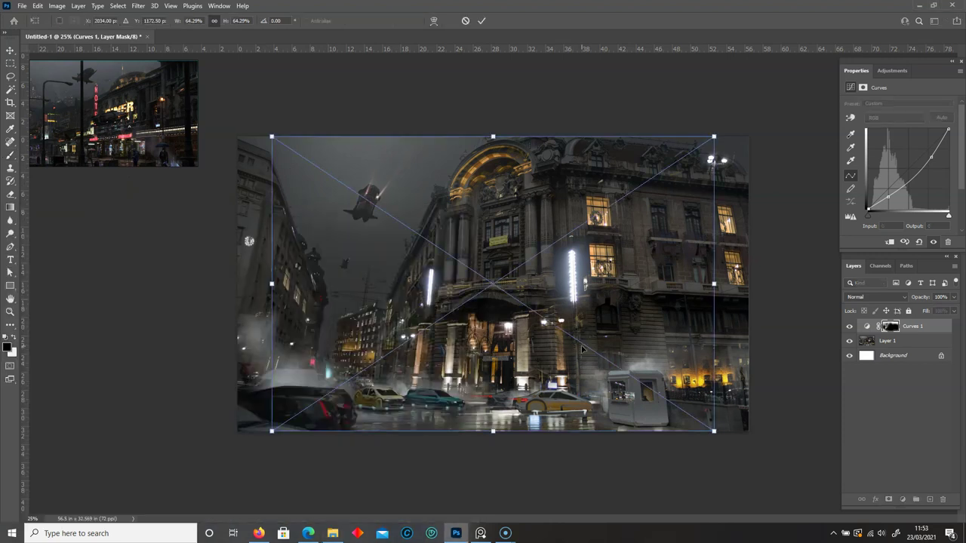
key(Return)
Step: Lasso the lit shopfront onto its own layer and delete the LON-4335 layer
key(l)
drag(277, 143, 393, 247)
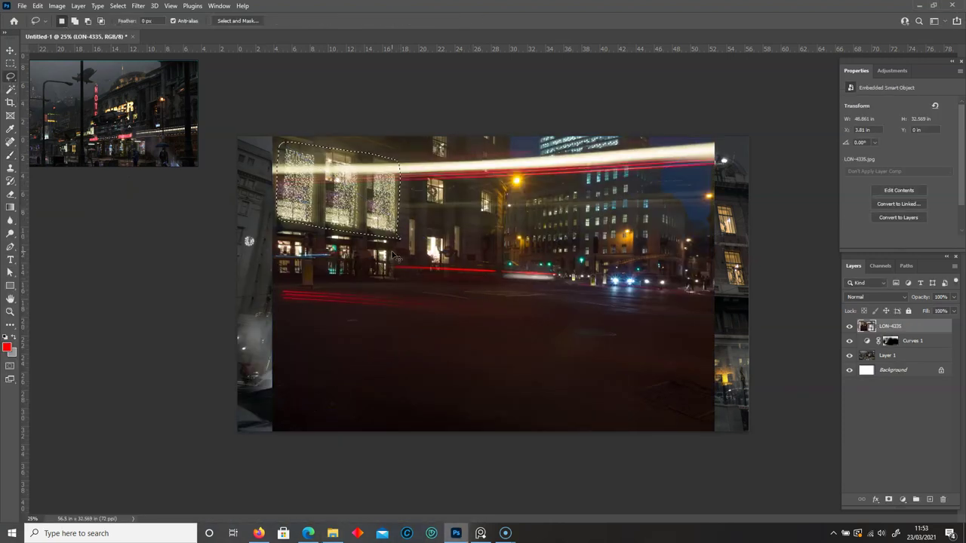
key(ctrl+j)
click(890, 340)
key(Delete)
Step: Move, scale down and rotate the shopfront onto the lower-right building
key(ctrl+t)
drag(330, 204, 685, 331)
right_click(685, 330)
click(705, 352)
drag(630, 269, 654, 302)
mouse_move(762, 332)
mouse_down()
mouse_move(758, 288)
mouse_move(762, 346)
mouse_up()
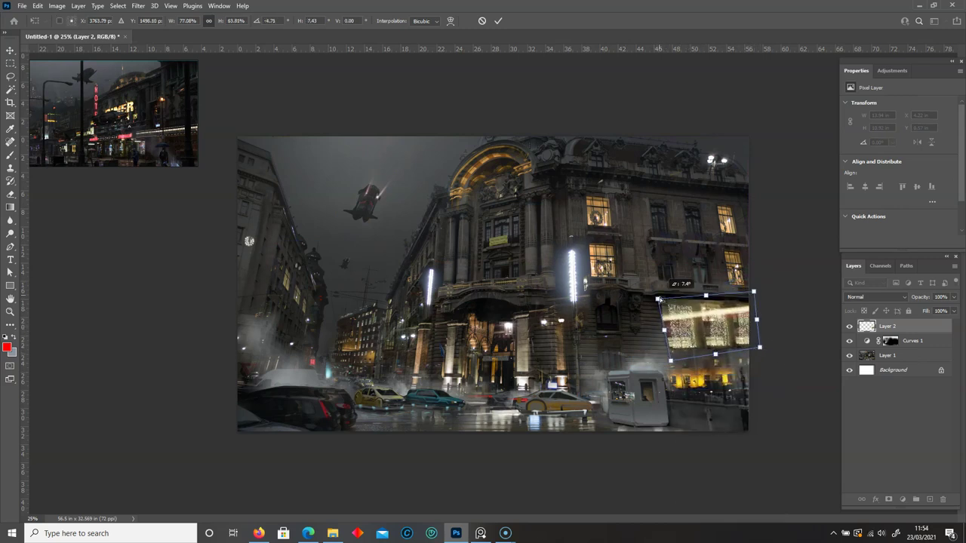
drag(762, 346, 758, 343)
key(Return)
Step: Hide the shopfront's dark tones with Blend If and reposition the lights
double_click(890, 357)
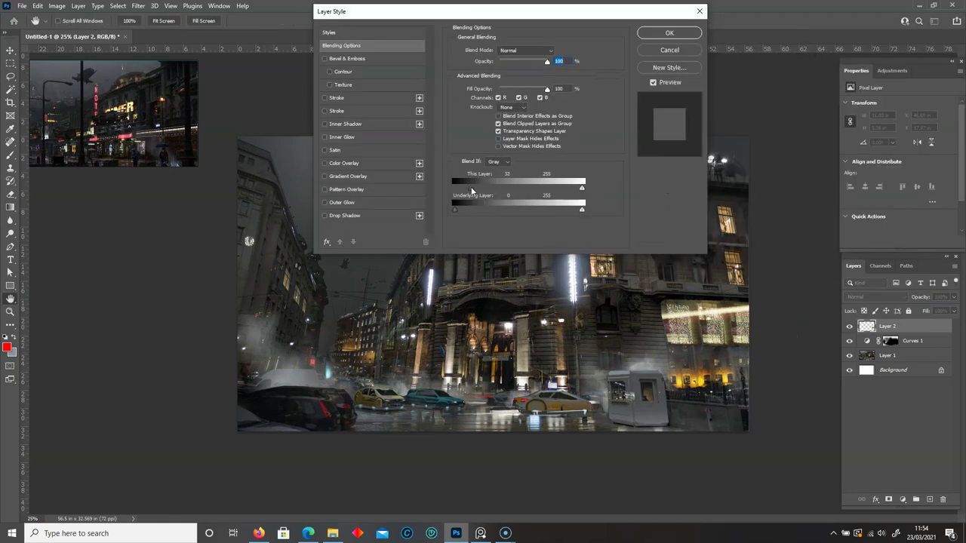
drag(480, 187, 549, 191)
click(669, 32)
drag(692, 303, 735, 343)
key(j)
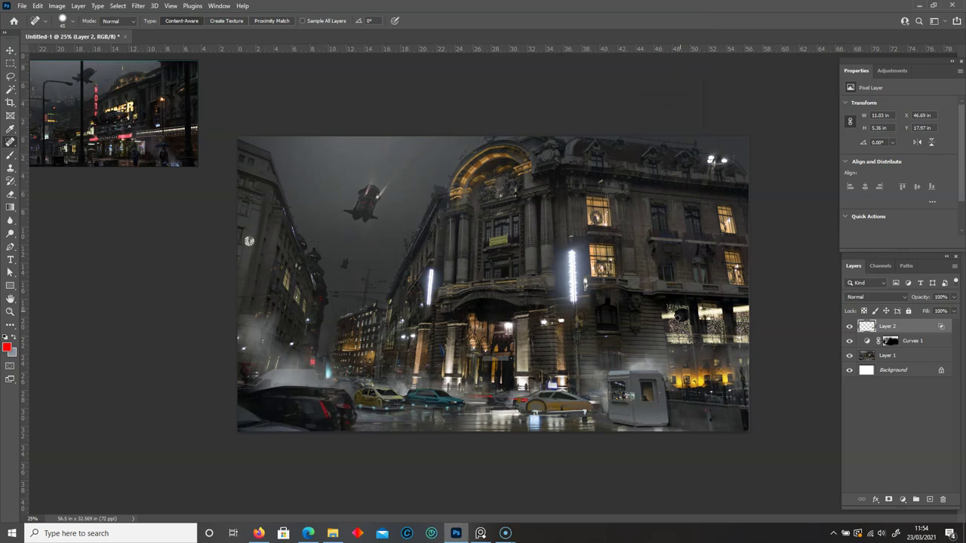
Step: Drag the LON-4307 light-strip image from the reference folder into the composition
click(10, 77)
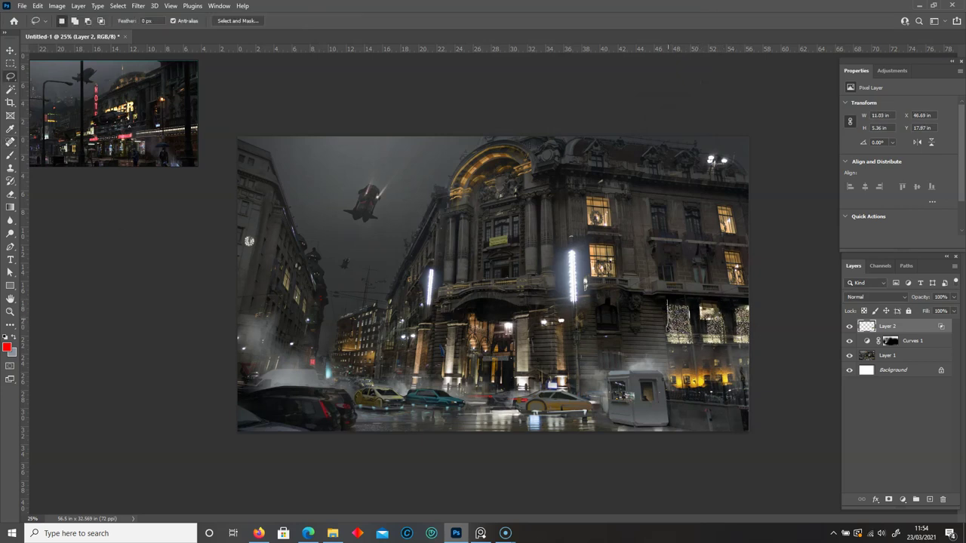
key(ctrl+plus)
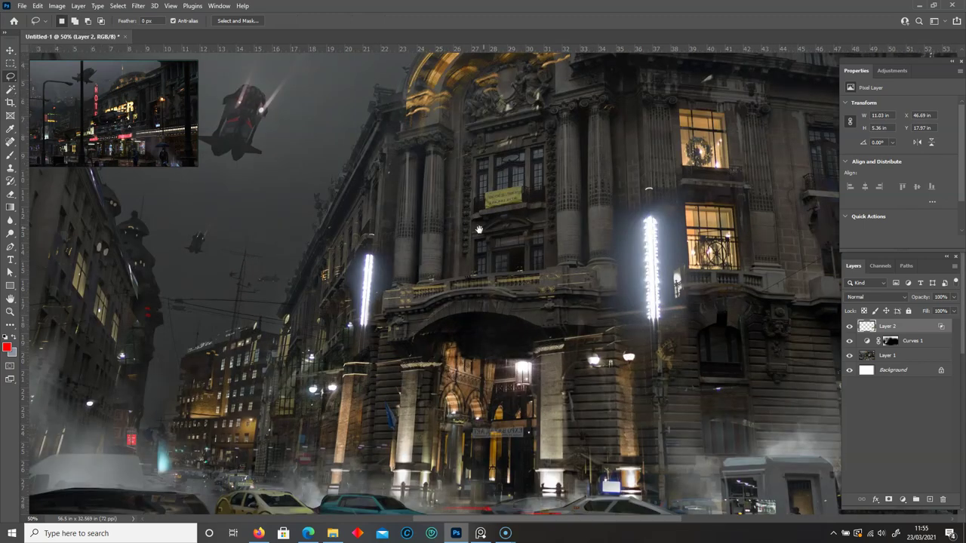
click(332, 533)
scroll(253, 451, up, 1)
scroll(254, 451, down, 1)
scroll(253, 451, up, 1)
drag(404, 354, 528, 317)
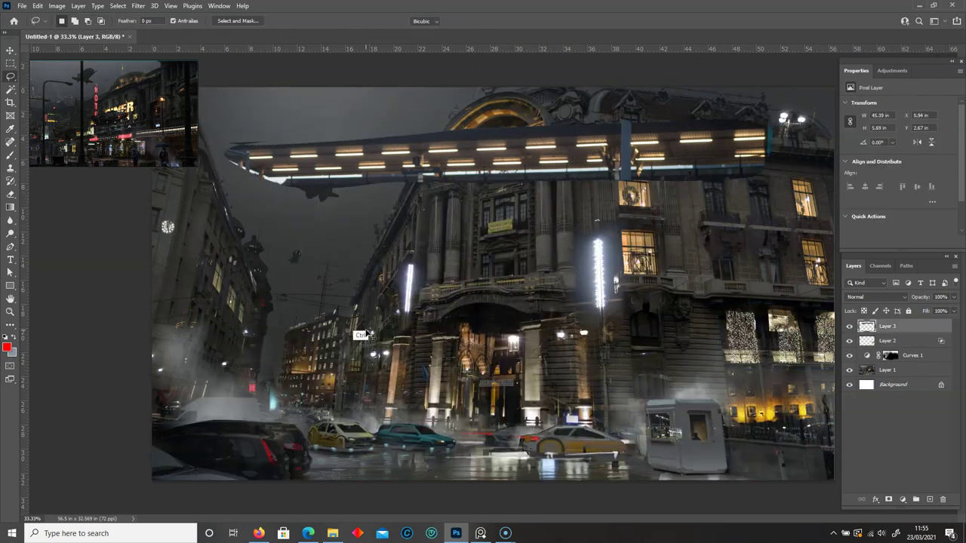
Step: Shrink and stretch the lit strip along the building's roofline and commit the transform
mouse_move(728, 168)
mouse_down()
mouse_move(730, 158)
mouse_move(833, 143)
mouse_up()
right_click(730, 158)
click(743, 193)
key(Return)
key(l)
Step: Hide Layer 3's dark tones with Blend If and set the eraser to 200
double_click(920, 330)
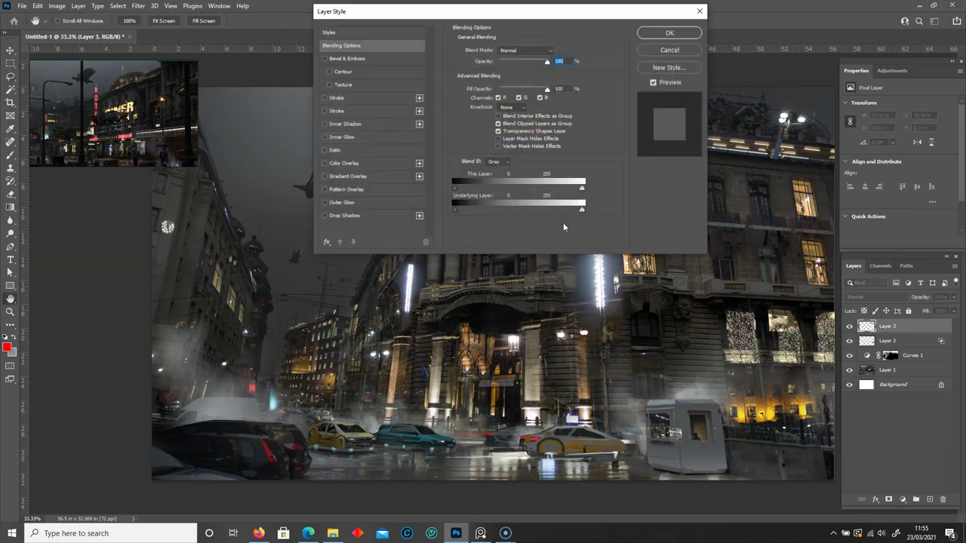
drag(453, 194, 483, 193)
click(674, 32)
key(e)
key(bracketleft)
key(bracketleft)
key(bracketleft)
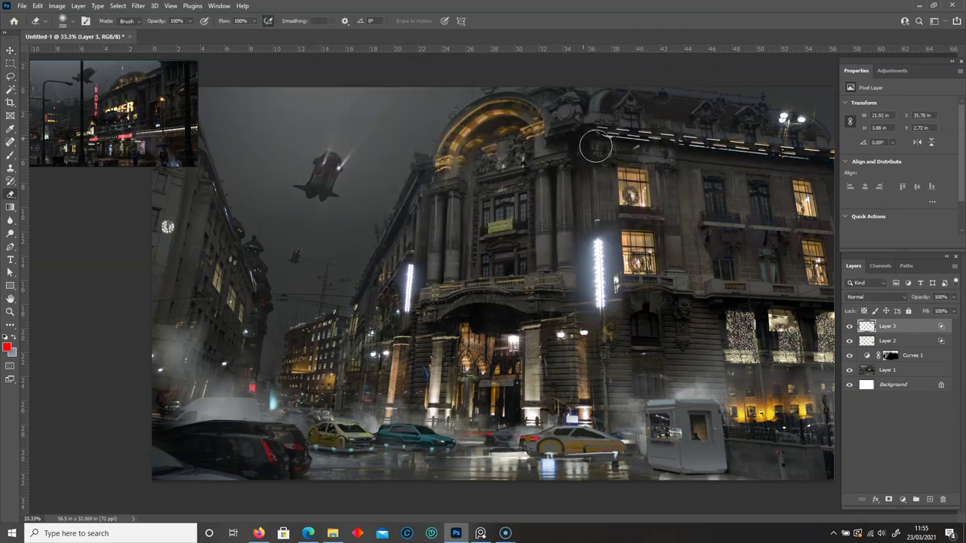
Step: Duplicate the strip, flip the copy horizontally and angle it along the left facade
key(ctrl+j)
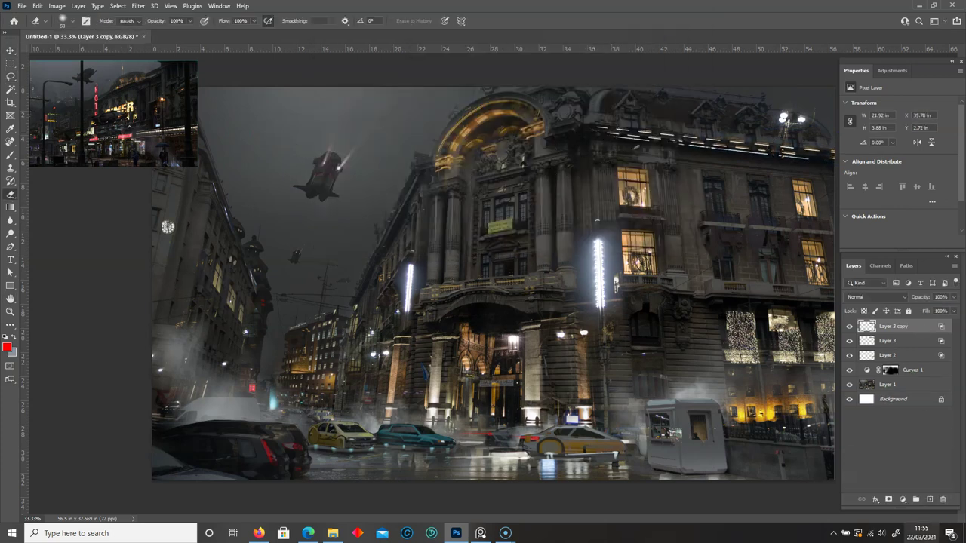
key(ctrl+t)
right_click(733, 151)
click(762, 323)
drag(661, 153, 385, 205)
mouse_move(557, 212)
mouse_down()
mouse_move(419, 188)
mouse_move(469, 175)
mouse_move(453, 196)
mouse_up()
Step: Commit the strip copy's transform and nudge it left and down into place
key(Return)
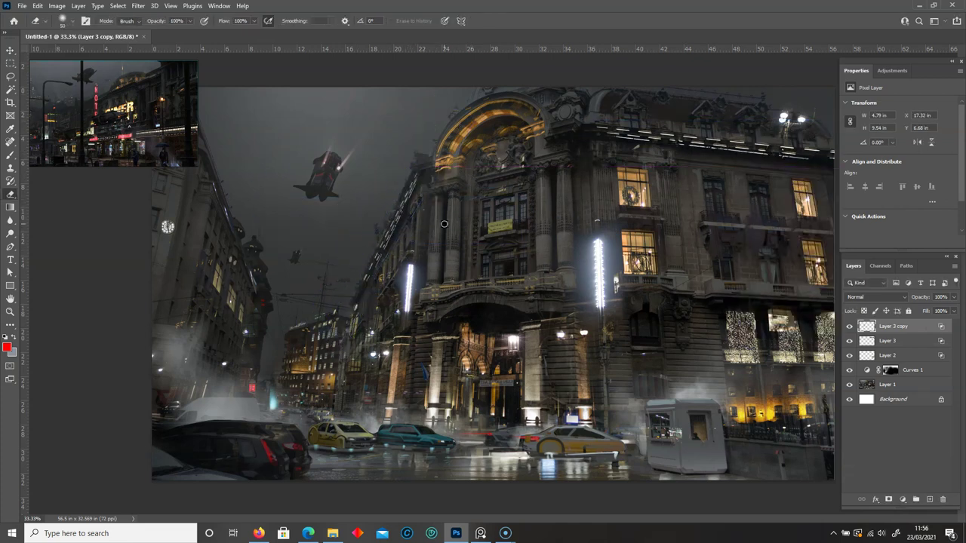
key(v)
key(shift+Left)
key(shift+Left)
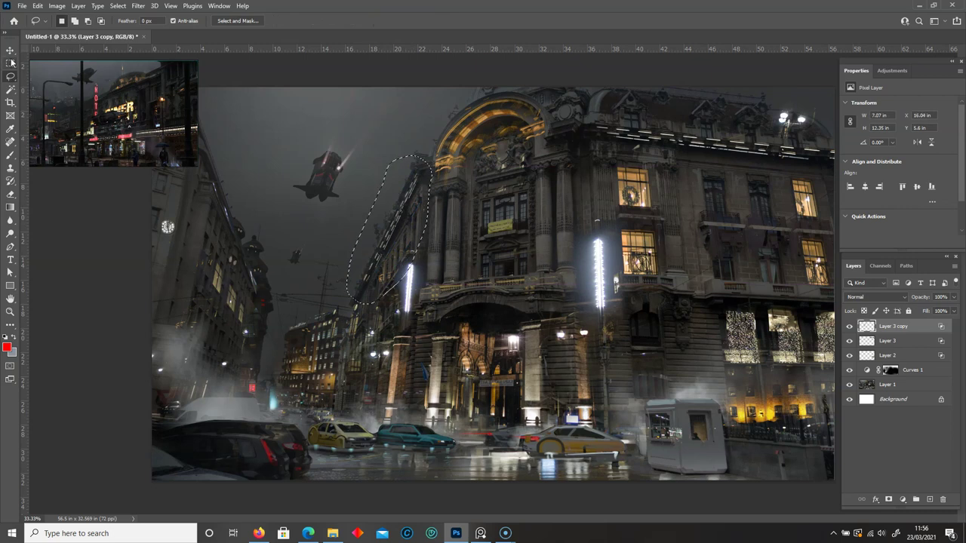
key(shift+Down)
key(shift+Down)
key(shift+Down)
key(Down)
key(Down)
key(Down)
key(m)
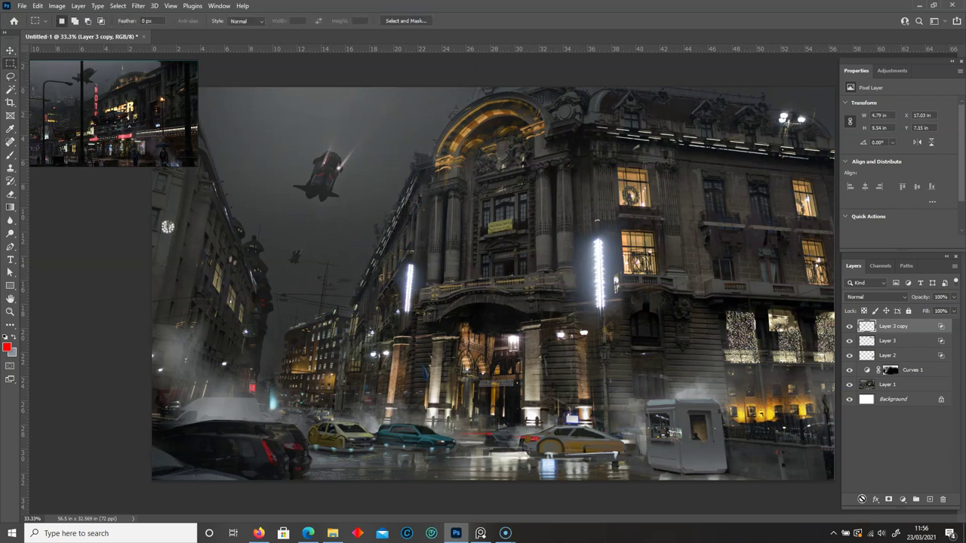
Step: Add a new glow layer and test an orange brush dab near the ship, then undo it
click(929, 499)
click(7, 347)
click(724, 181)
key(Return)
right_click(381, 236)
click(10, 154)
click(325, 172)
key(ctrl+z)
Step: Pick a red glow colour and set the glow layer's blend mode to Lighten
key(i)
click(7, 347)
key(Return)
key(b)
click(326, 160)
click(875, 297)
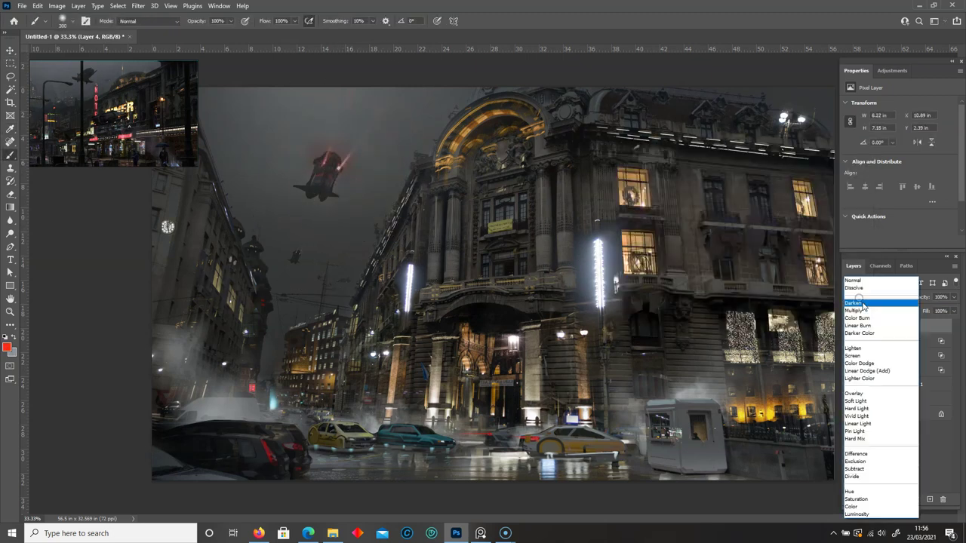
click(868, 343)
Step: Paint red glows on the flying ship and the traffic light
drag(953, 297, 922, 310)
click(11, 196)
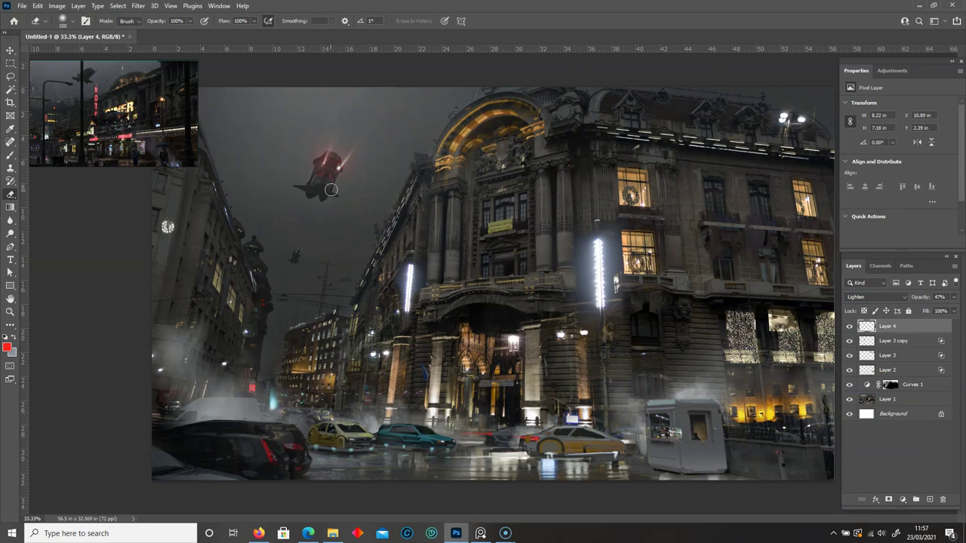
click(11, 155)
click(261, 301)
Step: Paint a blue glow along the building's side
click(8, 347)
click(841, 163)
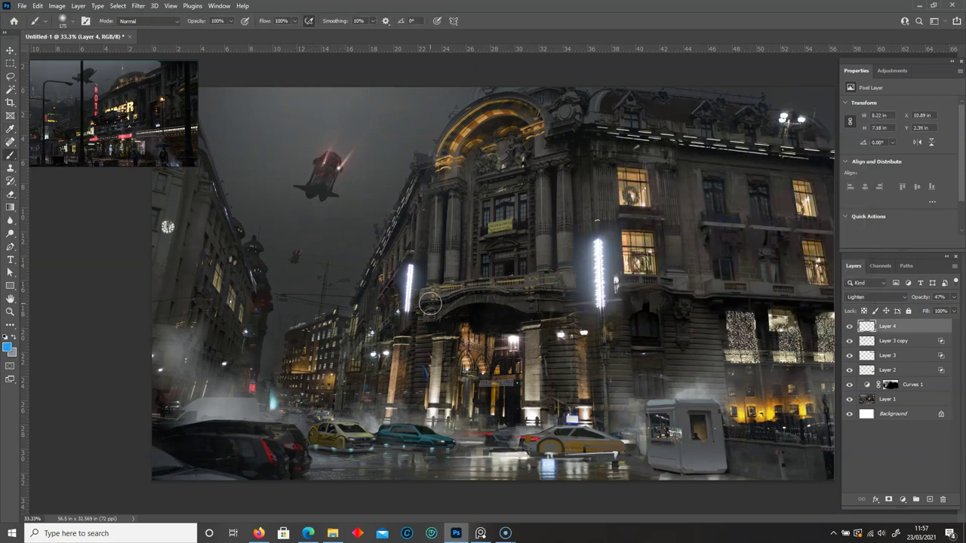
mouse_move(664, 261)
mouse_down()
mouse_move(455, 271)
mouse_move(415, 291)
mouse_up()
key(e)
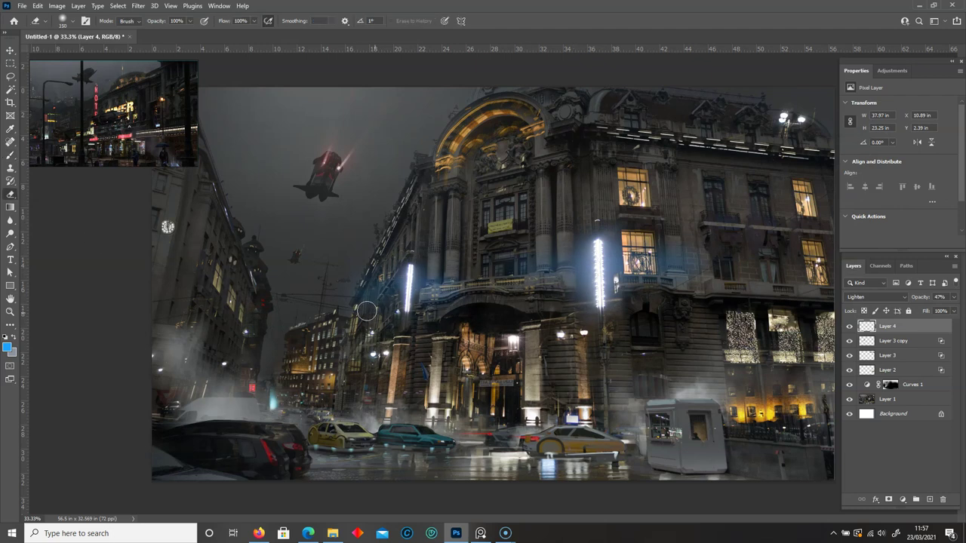
key(i)
Step: Switch to an orange foreground colour and enlarge the brush to 250
click(7, 347)
click(750, 291)
click(724, 182)
key(Return)
key(b)
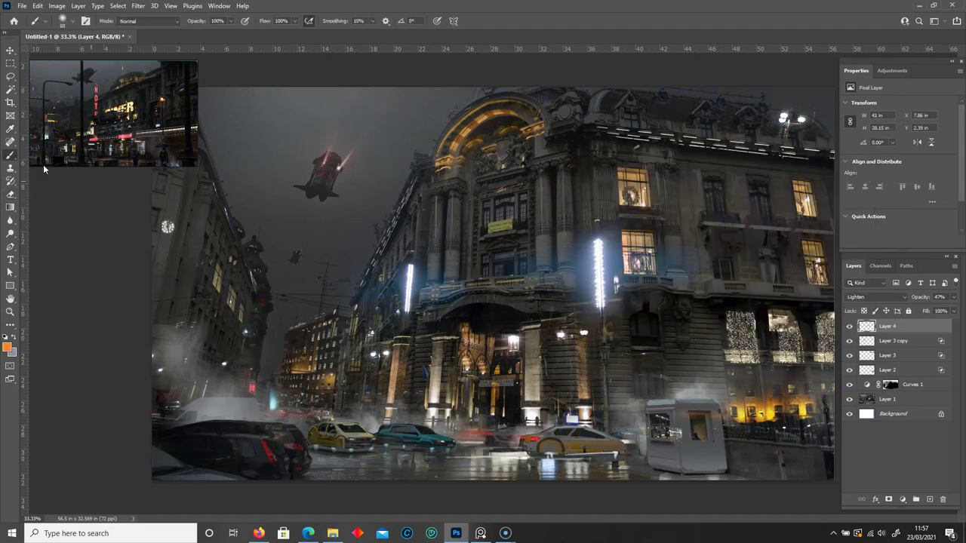
key(bracketright)
key(bracketright)
key(bracketright)
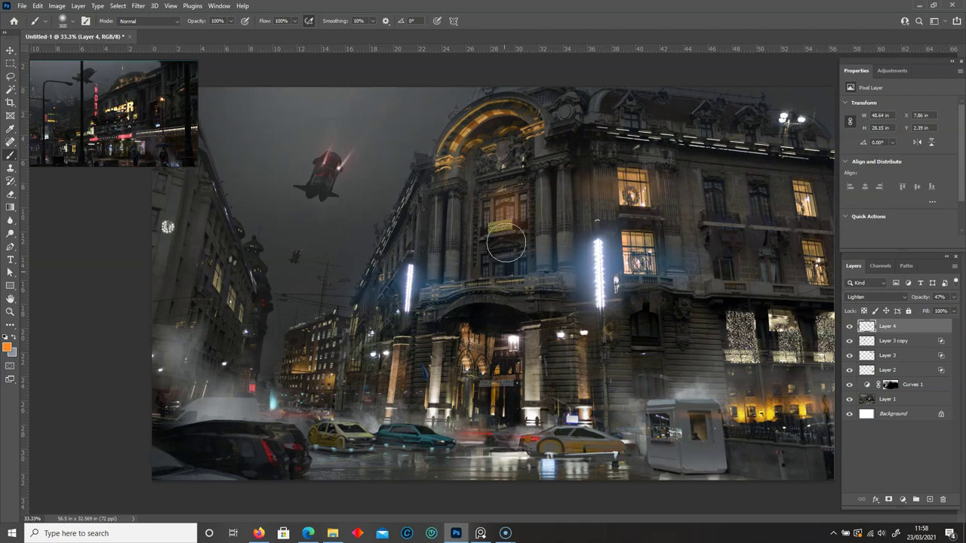
Step: Paint orange glow over the central windows on a new layer, limit it with Blend If, and erase it off a column
key(ctrl+shift+alt+n)
drag(505, 241, 485, 285)
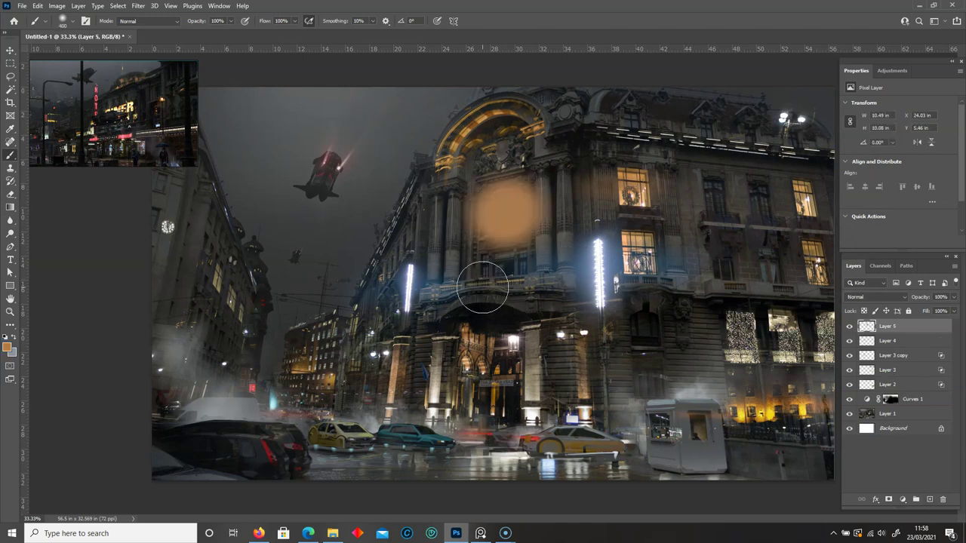
double_click(931, 330)
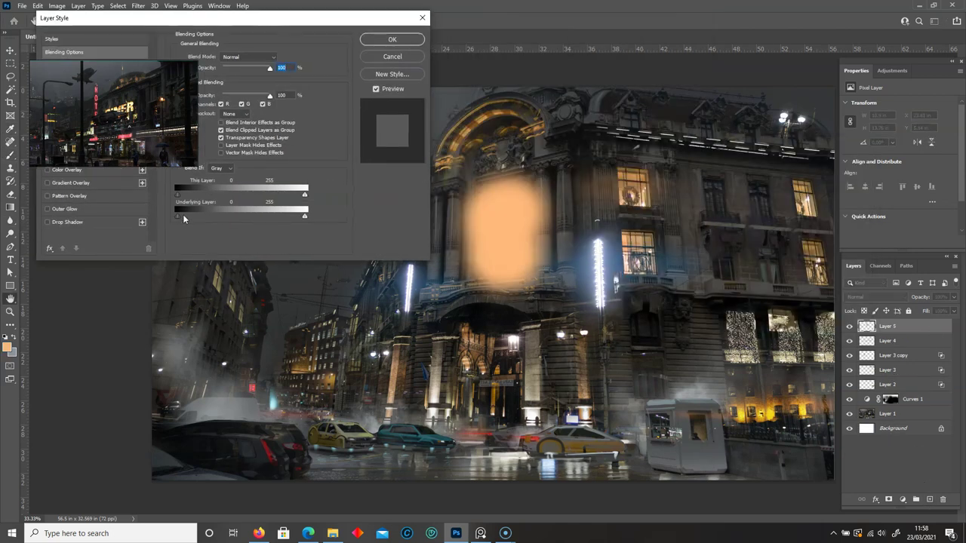
drag(182, 214, 237, 208)
key(Return)
click(10, 194)
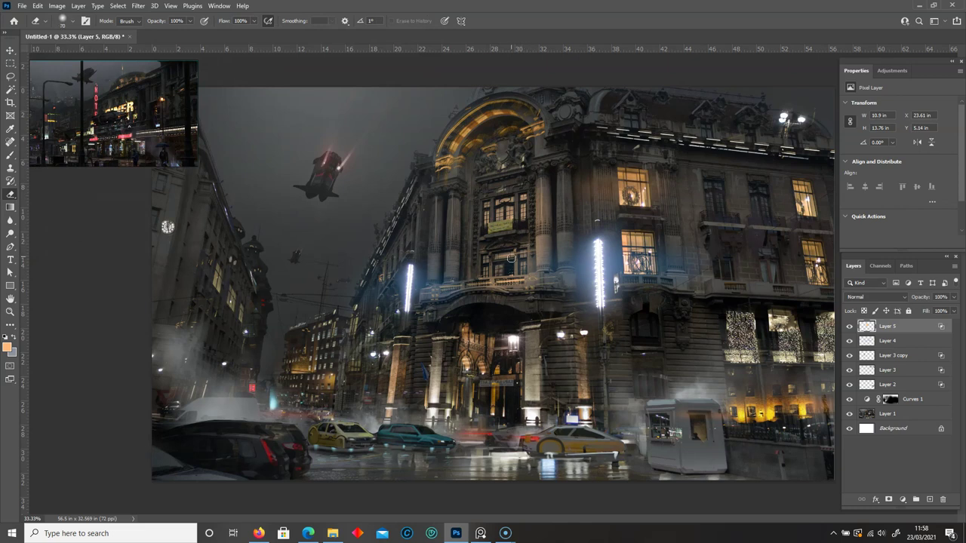
drag(534, 233, 520, 296)
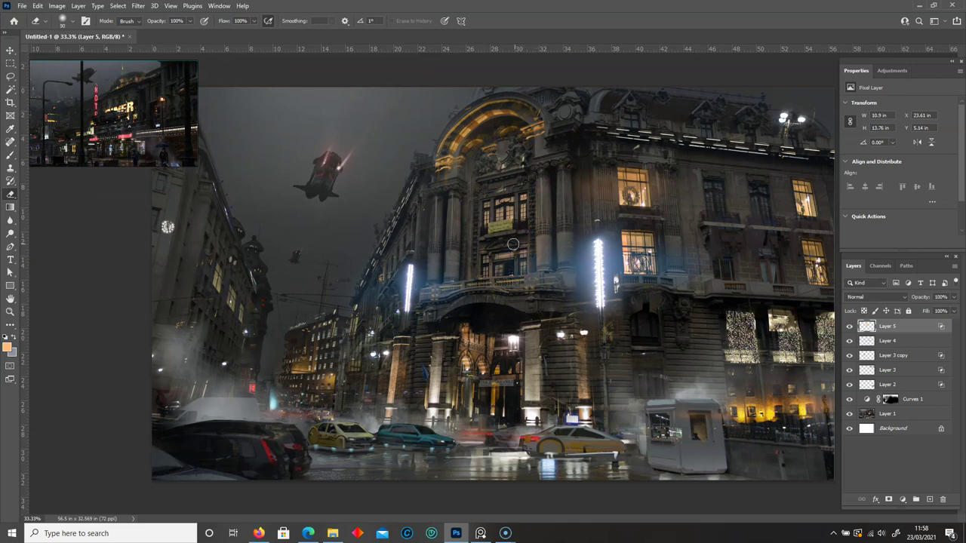
key(b)
Step: Add another new layer and stamp all visible layers into a merged layer
key(ctrl+shift+n)
key(Return)
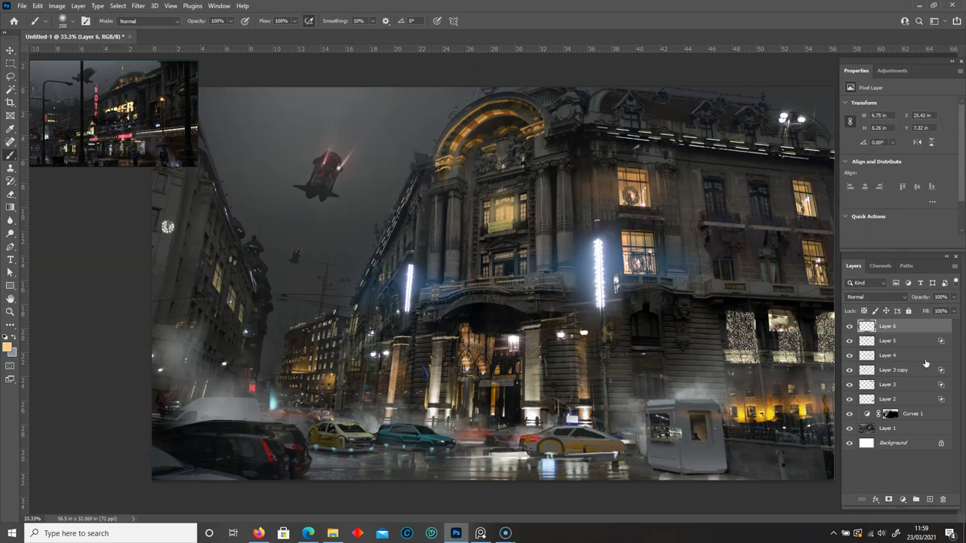
key(ctrl+shift+b)
click(408, 43)
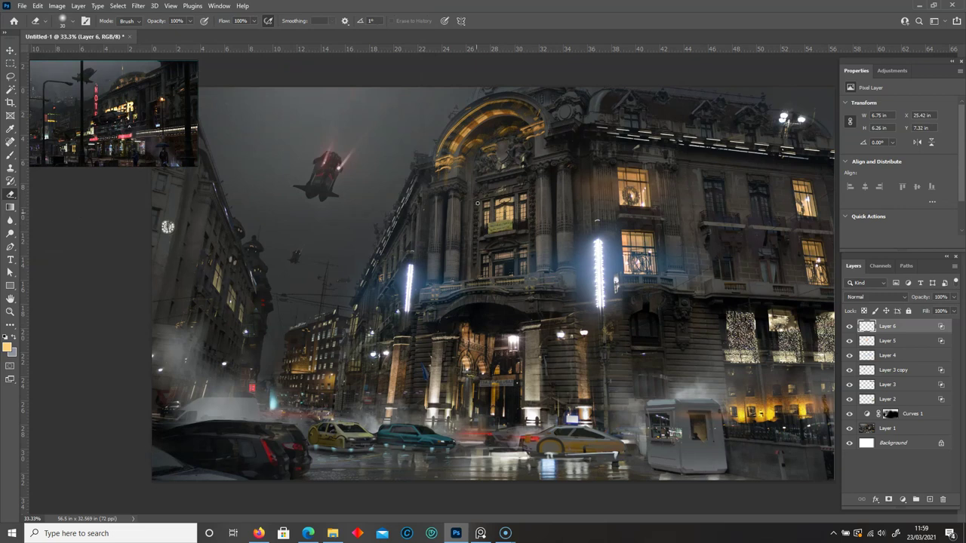
key(ctrl+shift+alt+e)
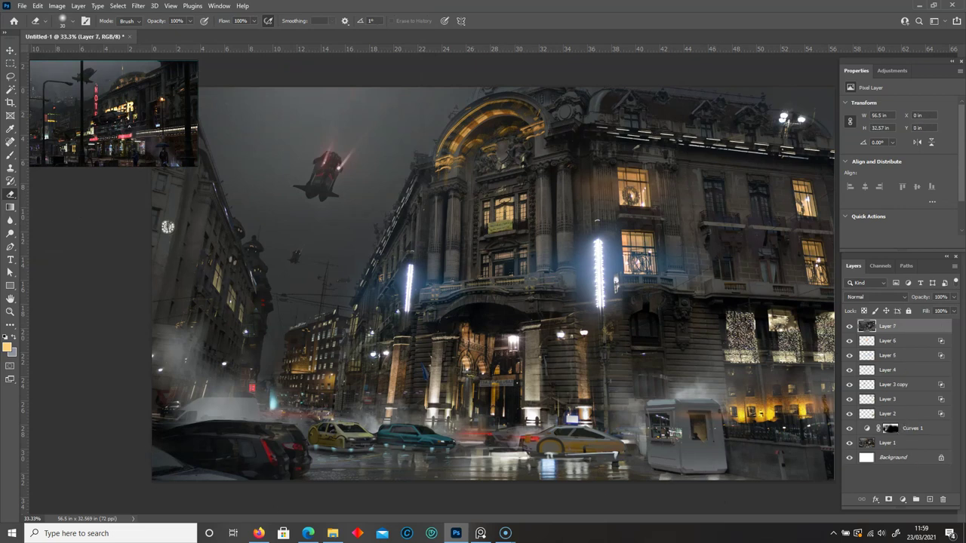
Step: Reset colours to black and white and choose a 15 px brush
key(b)
key(d)
right_click(763, 347)
scroll(764, 344, up, 1)
click(573, 345)
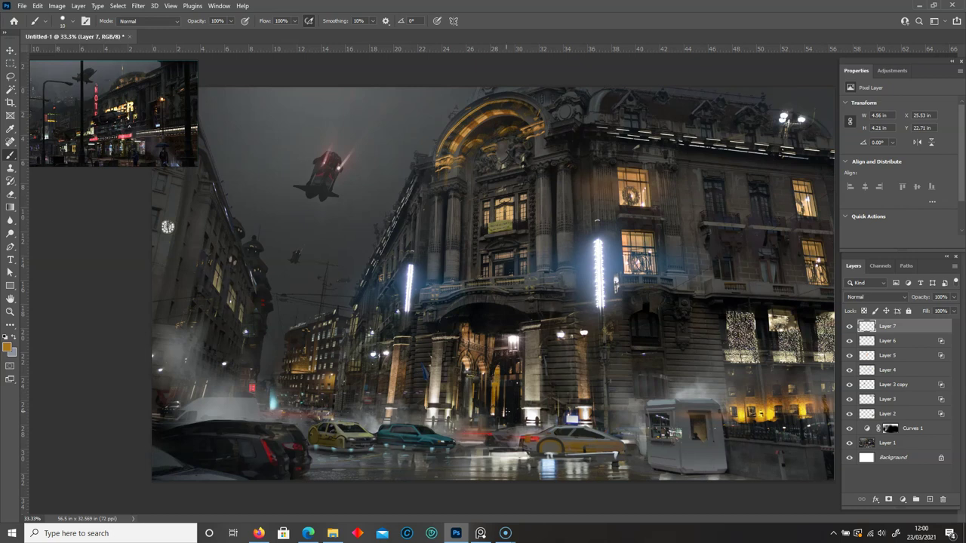
Step: Stamp the visible image into a new layer and apply Smart Sharpen at 241%, radius 0.8
key(ctrl+shift+alt+e)
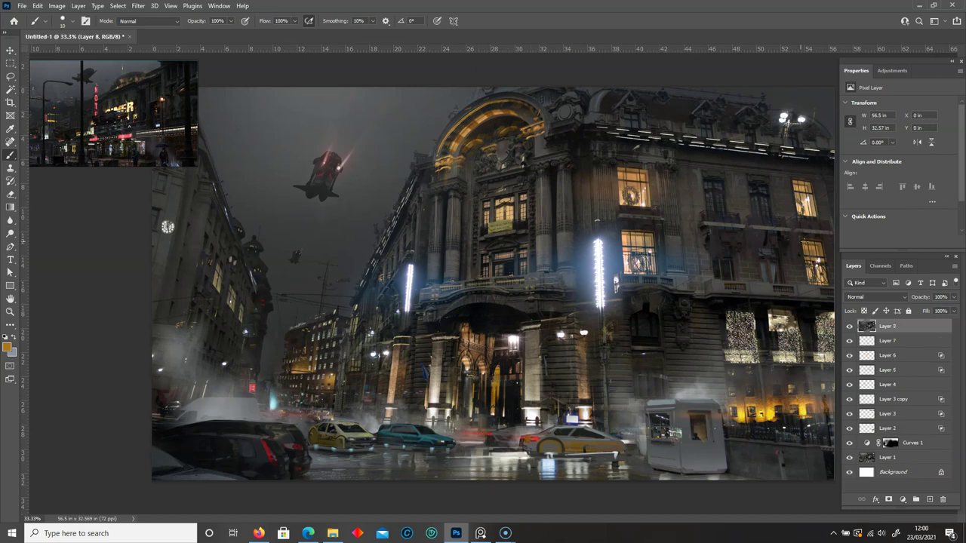
click(138, 6)
click(291, 230)
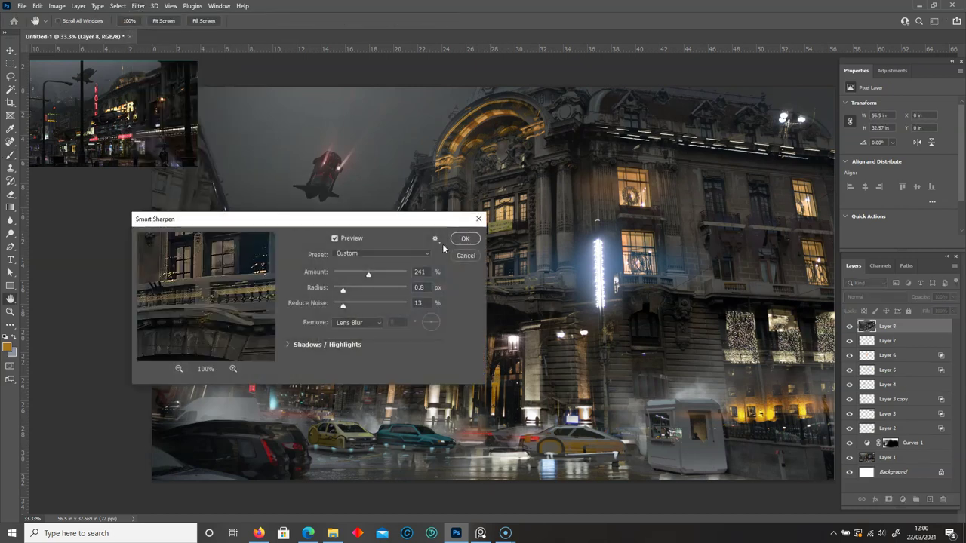
click(462, 238)
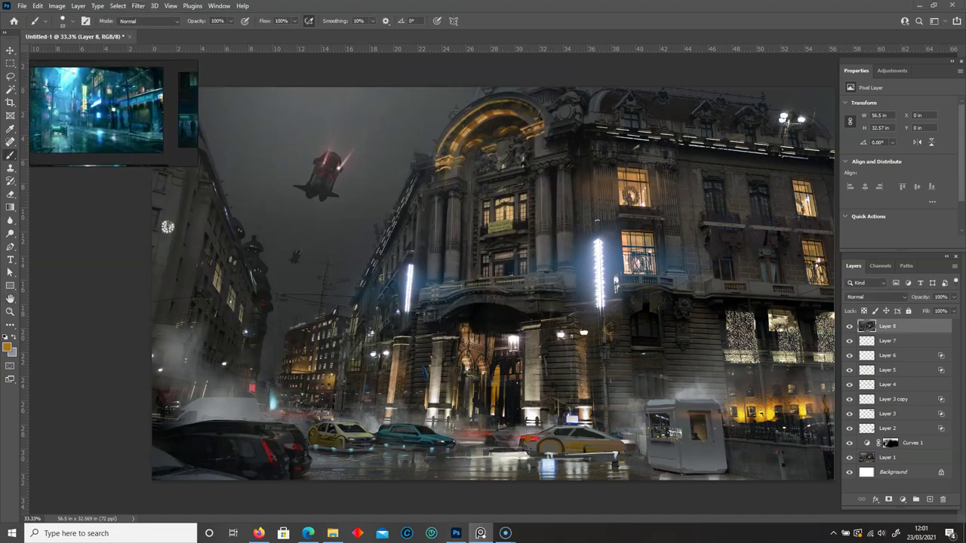
Step: Apply Lens Correction with red, green and blue chromatic-aberration fringe settings
click(138, 5)
click(162, 83)
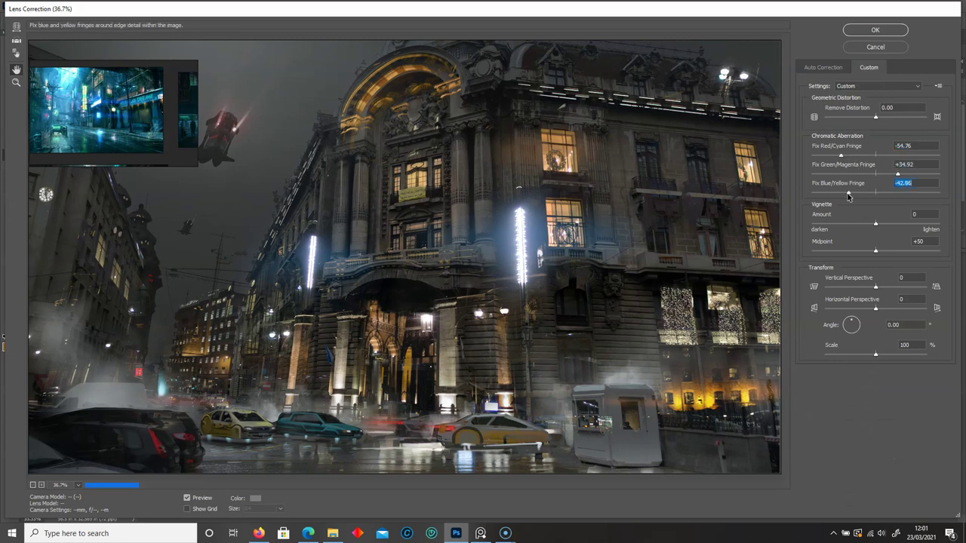
click(865, 36)
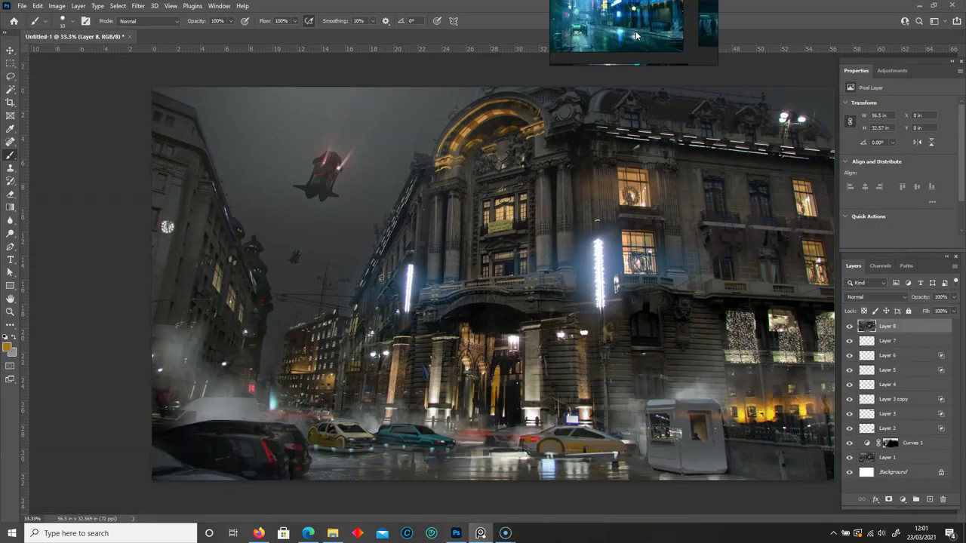
key(l)
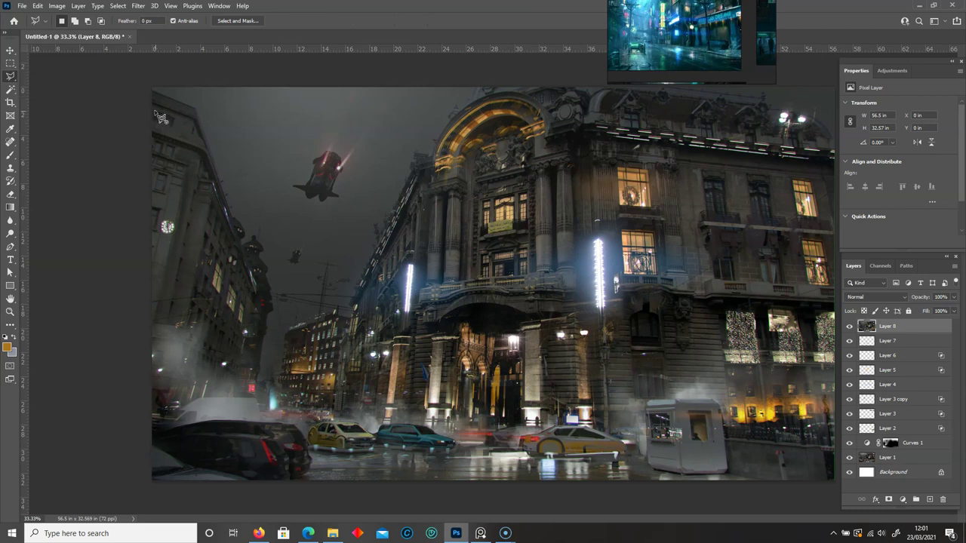
Step: Create Layer 9 and set a lit window as the Clone Stamp source
drag(159, 117, 171, 132)
key(ctrl+j)
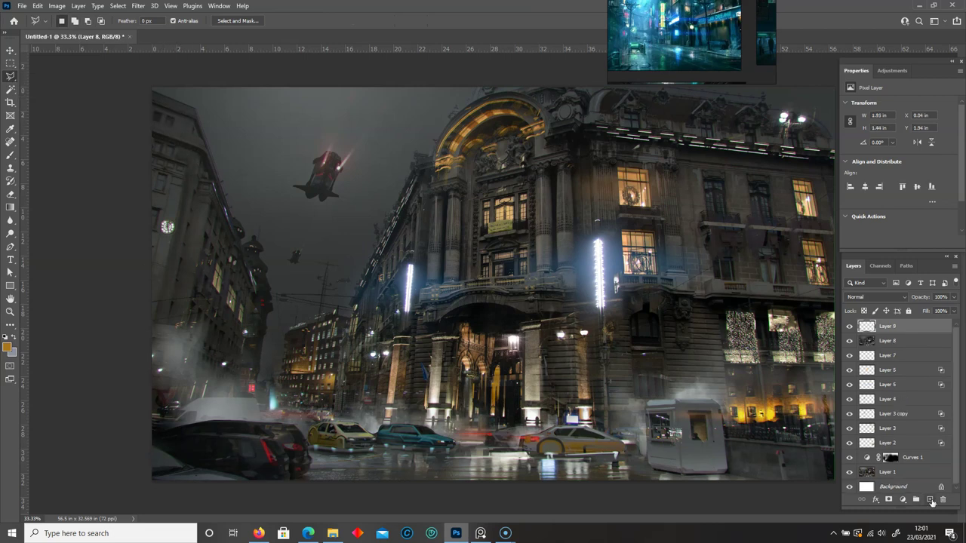
key(b)
click(13, 170)
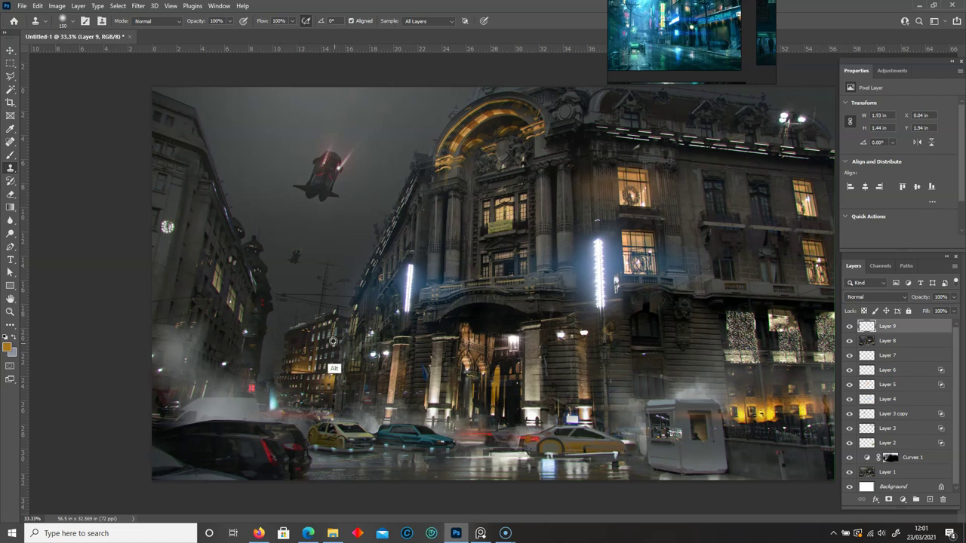
alt+click(781, 200)
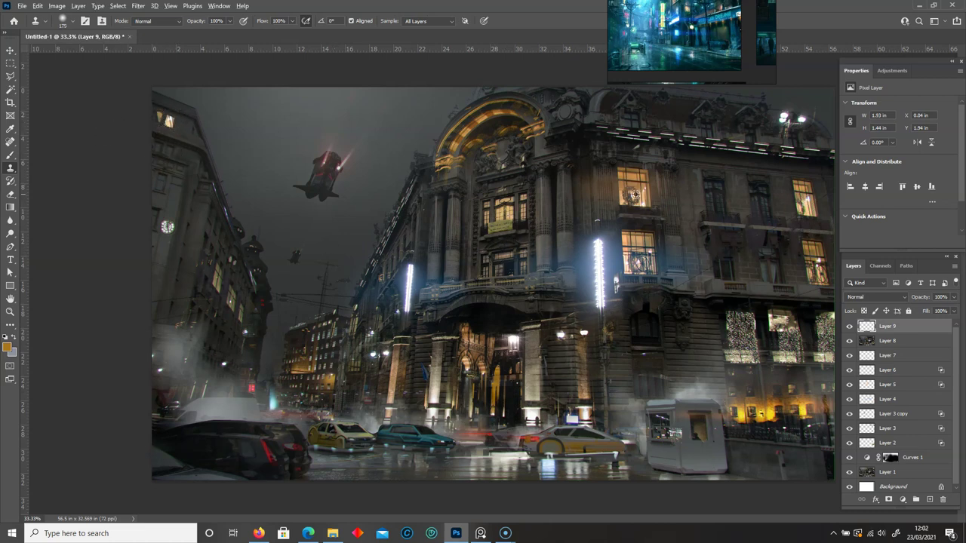
Step: Switch between selection and clone tools and set the pasteboard colour to black
key(m)
click(11, 77)
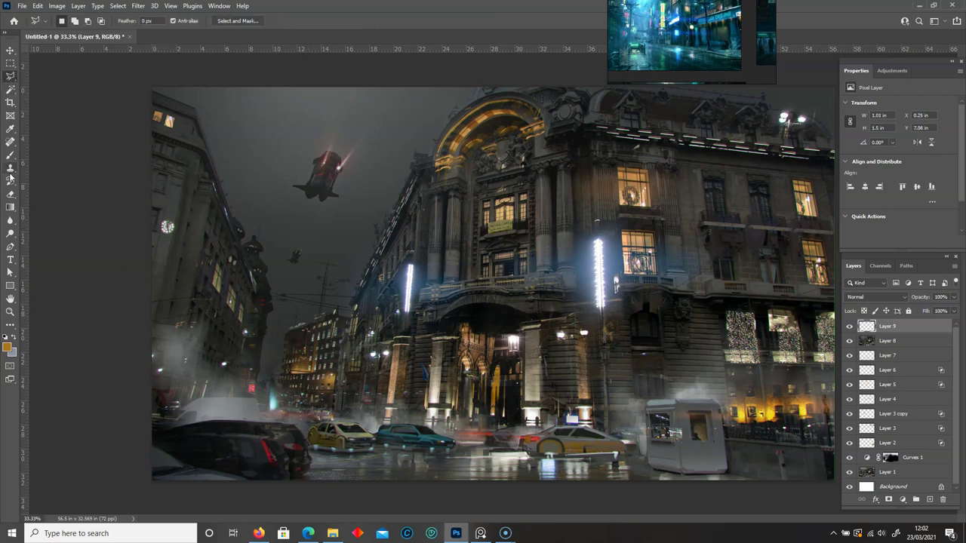
key(s)
click(10, 65)
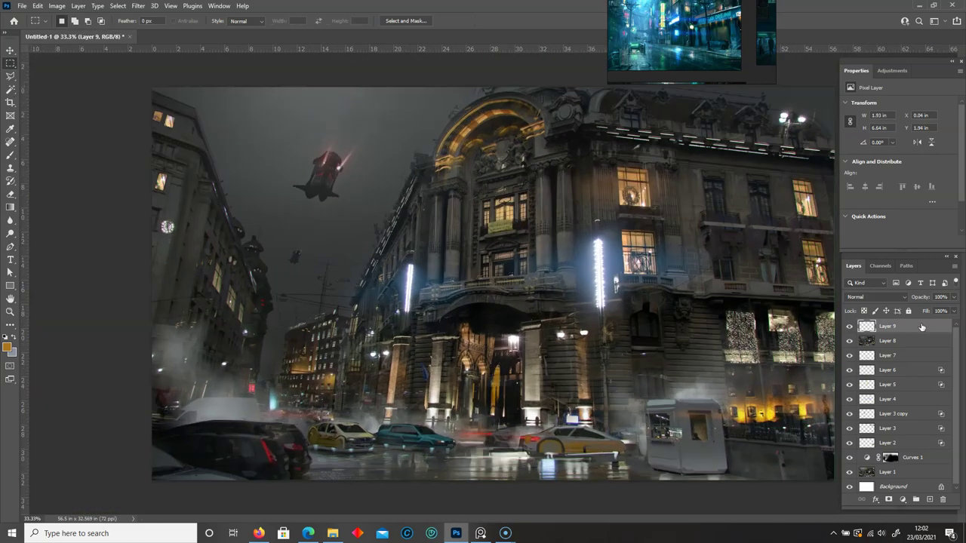
right_click(117, 258)
click(134, 270)
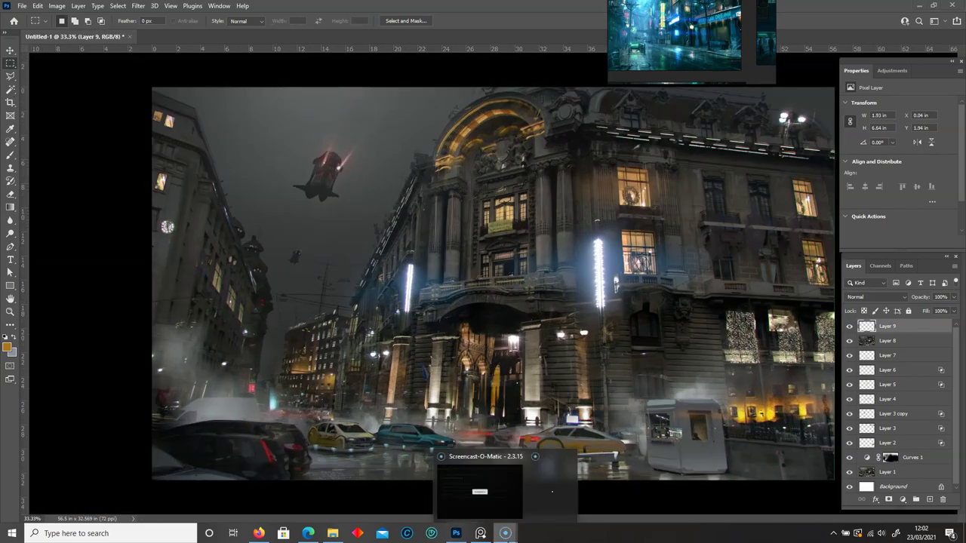